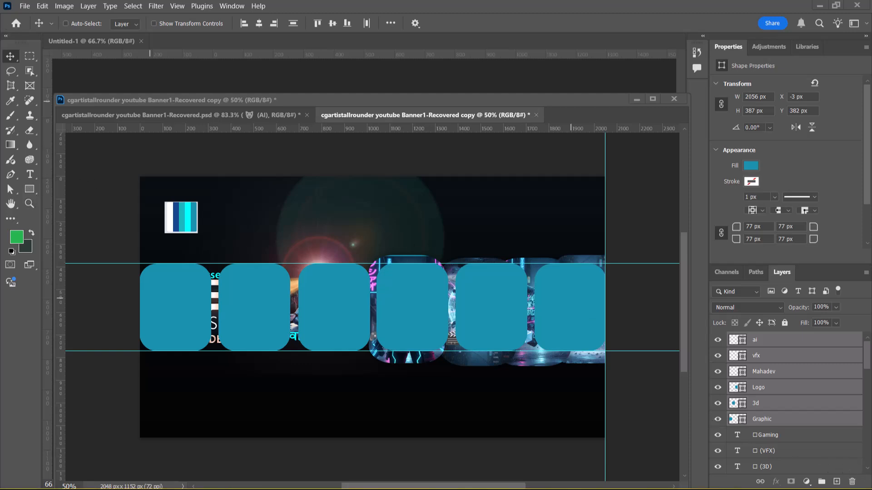
# Step: Add a new layer above the ai layer and draw a rectangle about 302 × 407 px over the second card
pyautogui.click(818, 355)
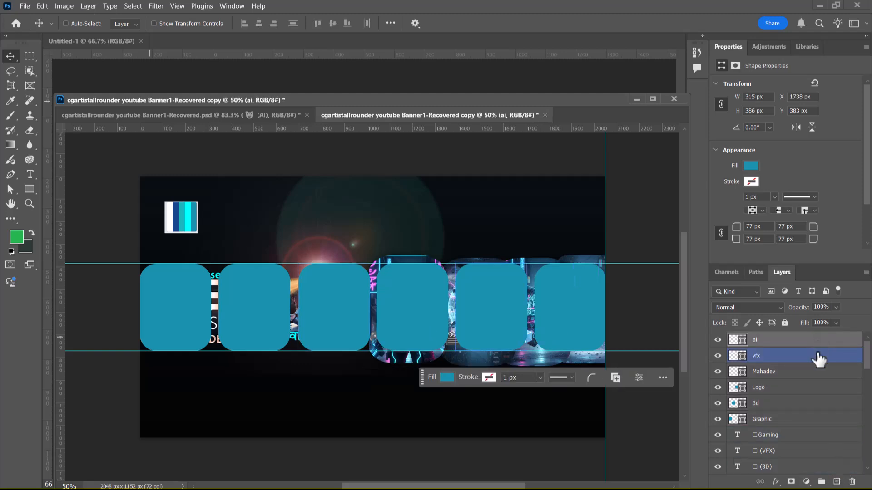
pyautogui.click(817, 344)
pyautogui.click(837, 482)
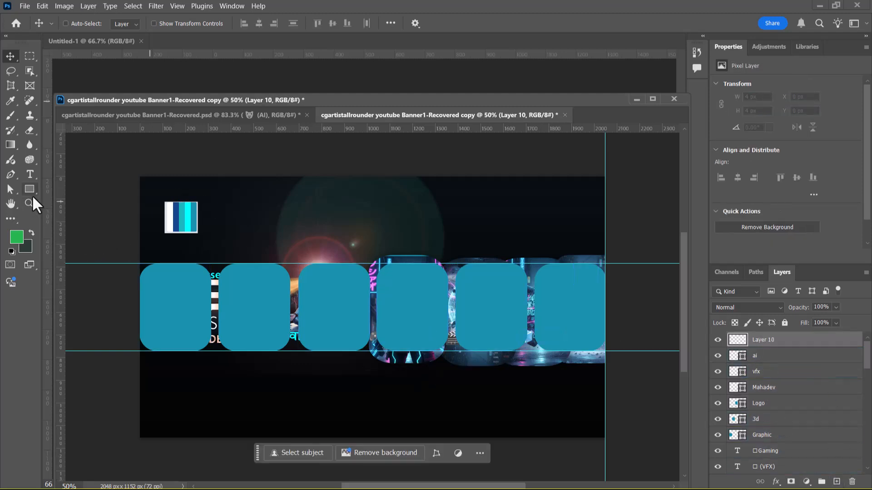
pyautogui.click(29, 189)
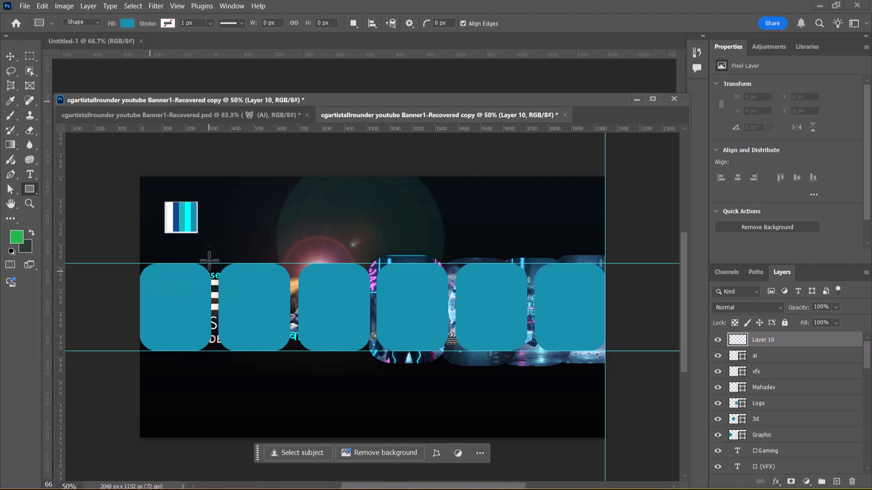
pyautogui.moveTo(231, 271)
pyautogui.mouseDown()
pyautogui.moveTo(254, 336)
pyautogui.moveTo(299, 364)
pyautogui.mouseUp()
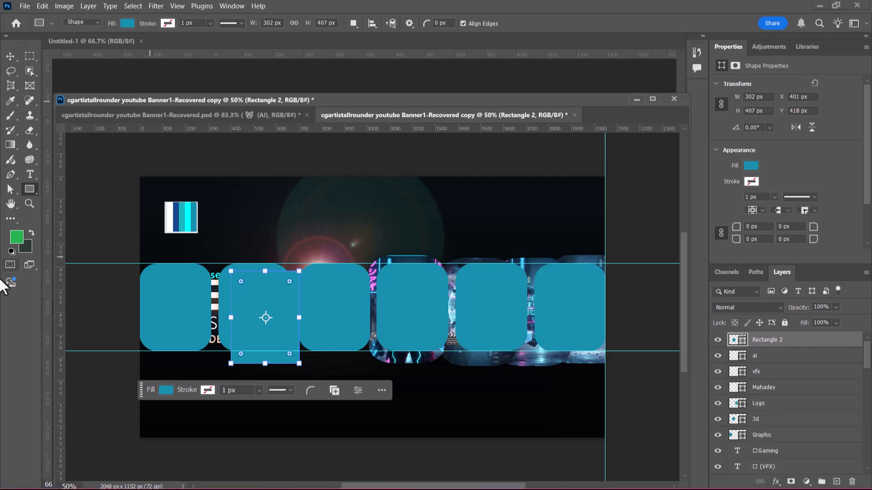
# Step: Round the new rectangle's corners to 75 px, move it over the first card, and place a copy over the second card
pyautogui.moveTo(289, 282); pyautogui.dragTo(282, 289)
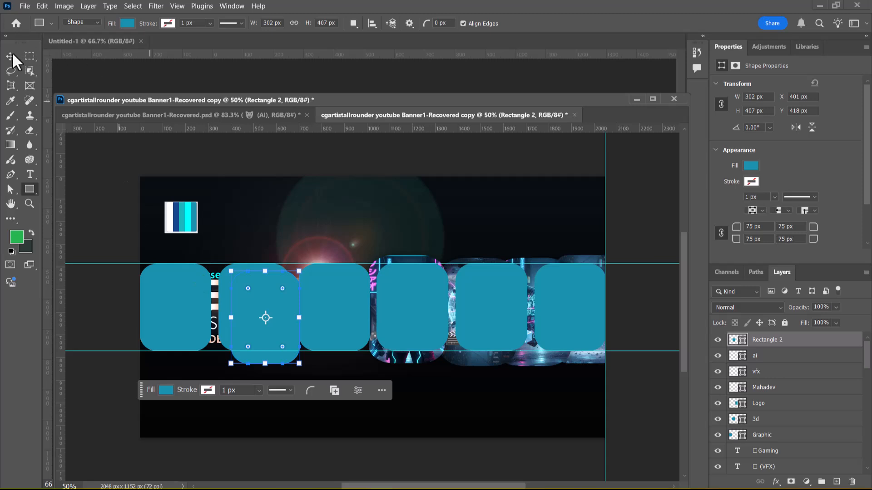
pyautogui.click(13, 52)
pyautogui.moveTo(252, 337); pyautogui.dragTo(265, 368)
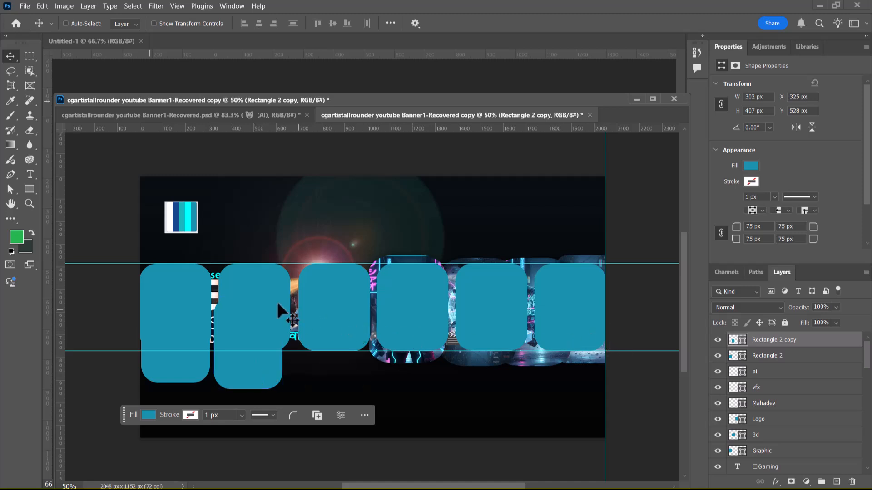
# Step: Delete both trial rectangles, Rectangle 2 and Rectangle 2 copy, and select the Graphic layer
pyautogui.click(786, 356)
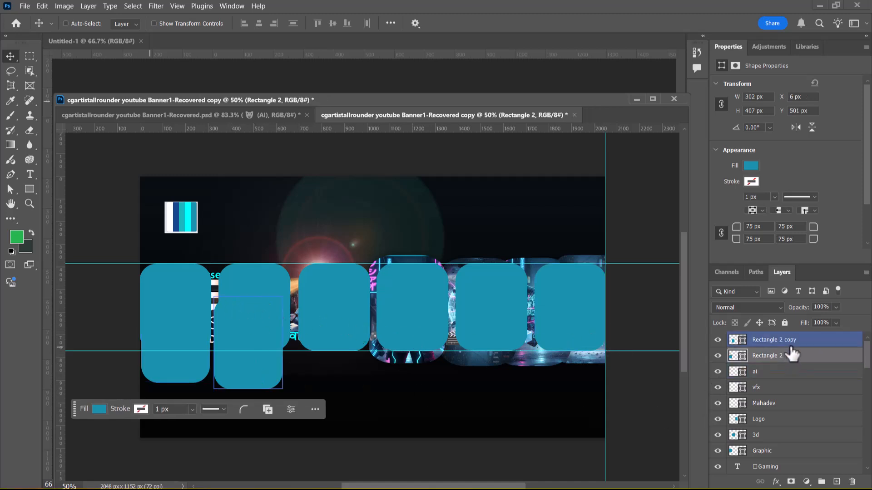
pyautogui.press('Delete')
pyautogui.click(782, 340)
pyautogui.press('Delete')
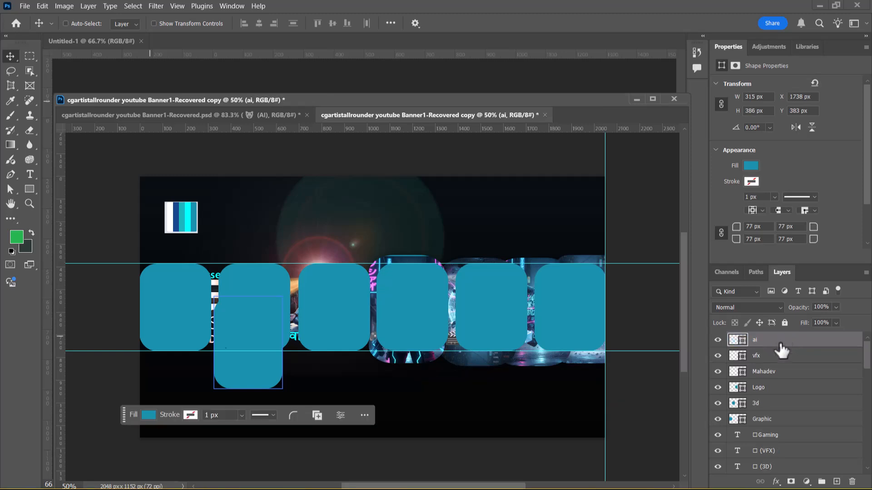
pyautogui.click(729, 420)
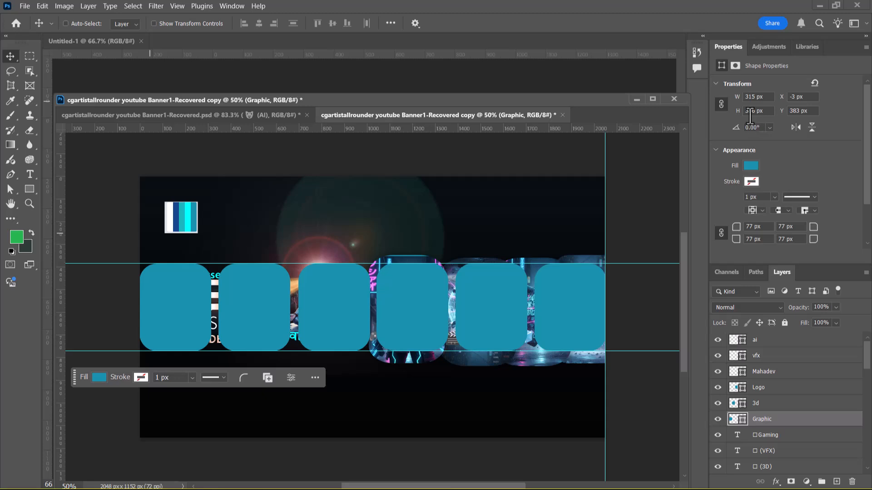
# Step: Undock the Banner1-Recovered copy document into its own floating window
pyautogui.rightClick(372, 115)
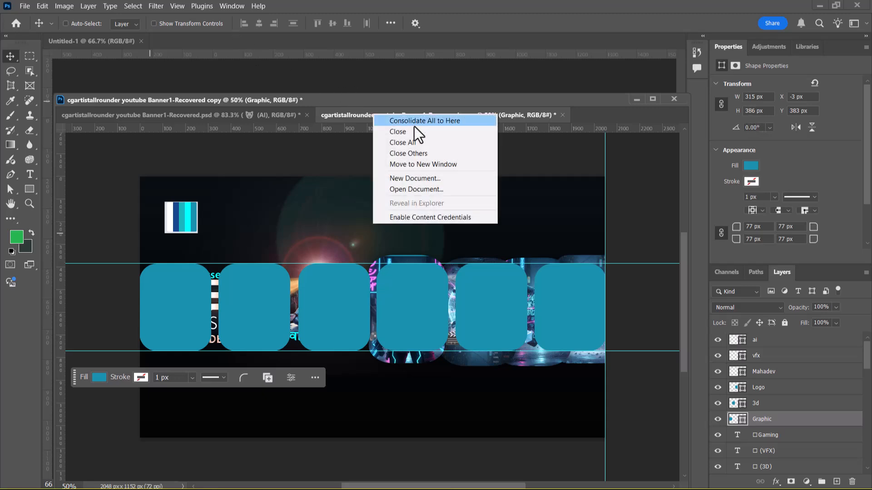
pyautogui.click(348, 114)
pyautogui.rightClick(350, 113)
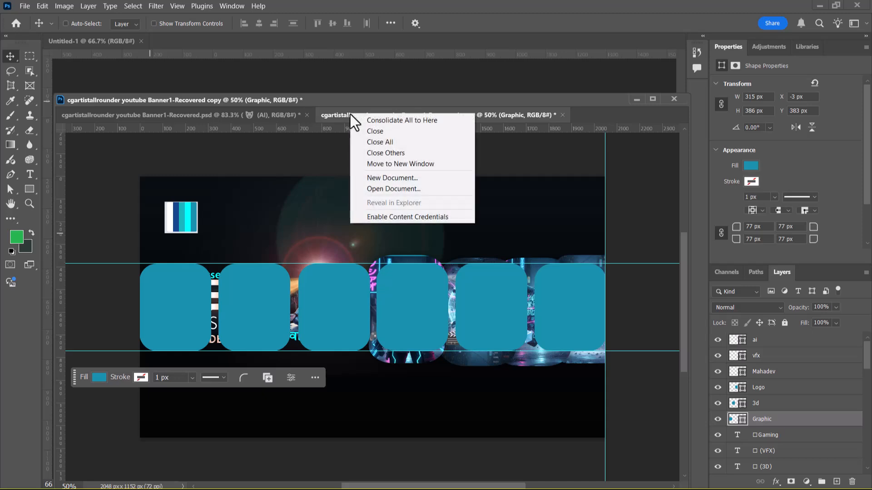
pyautogui.click(337, 111)
pyautogui.moveTo(337, 114); pyautogui.dragTo(276, 107)
# Step: Check the banner copy's pixel dimensions in Image Size without changing them
pyautogui.rightClick(276, 108)
pyautogui.click(301, 119)
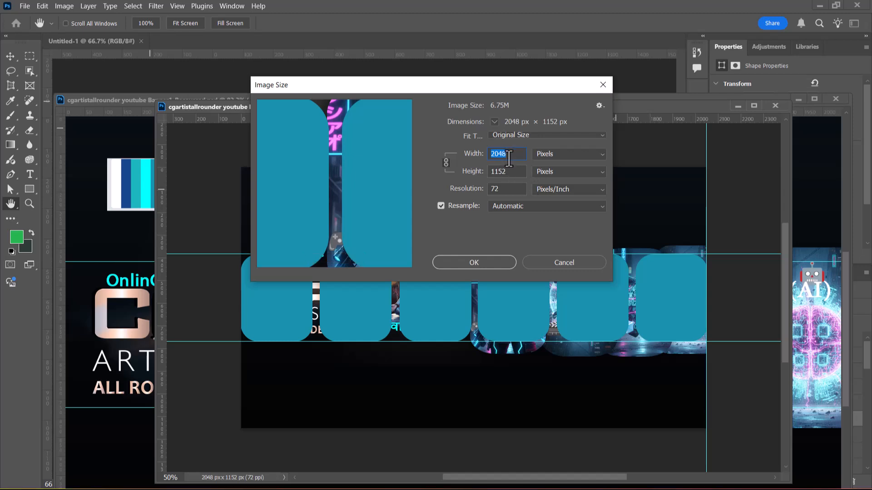
pyautogui.click(563, 263)
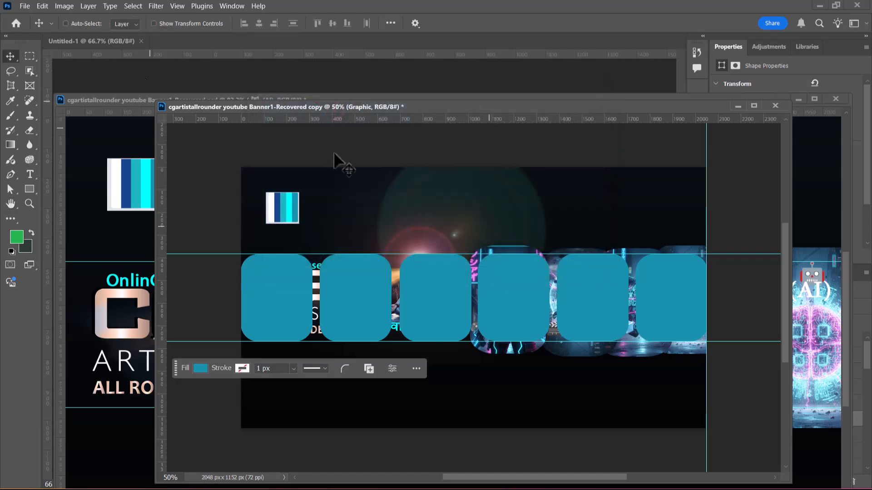
# Step: Create a new blank document 2048 px wide and 1152 px high
pyautogui.click(25, 6)
pyautogui.click(35, 16)
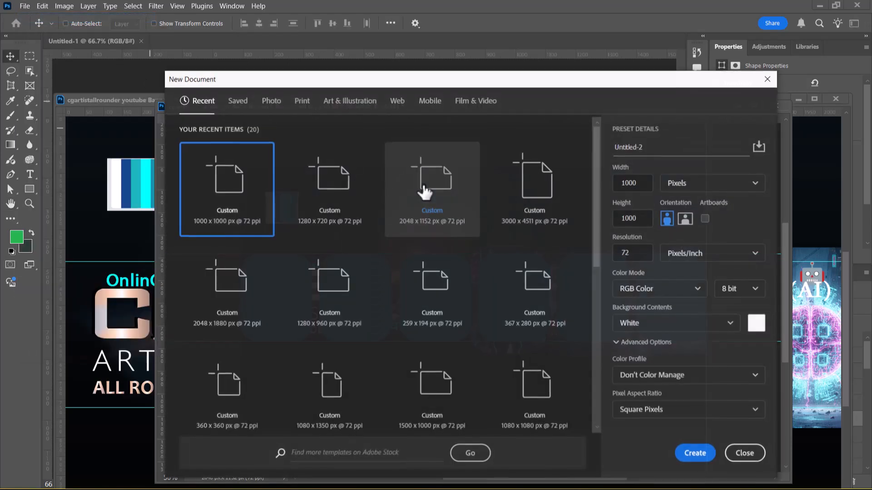
pyautogui.click(639, 183)
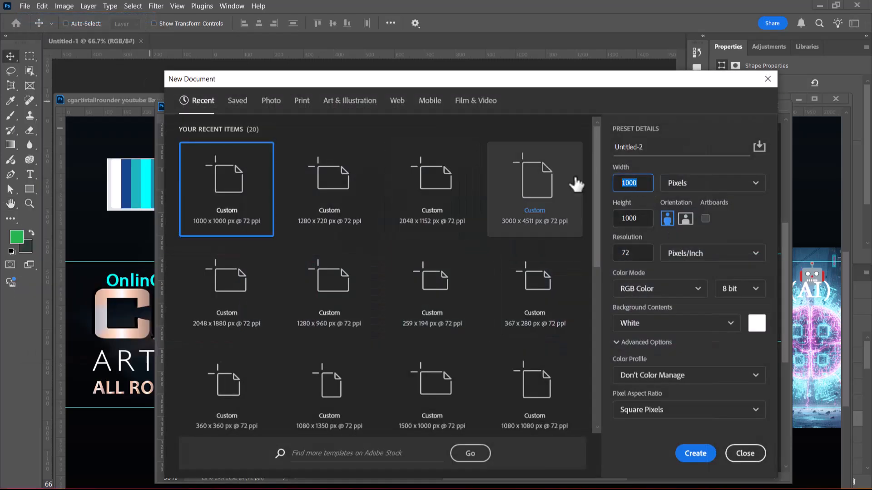
pyautogui.moveTo(549, 80); pyautogui.dragTo(317, 181)
pyautogui.write('2048')
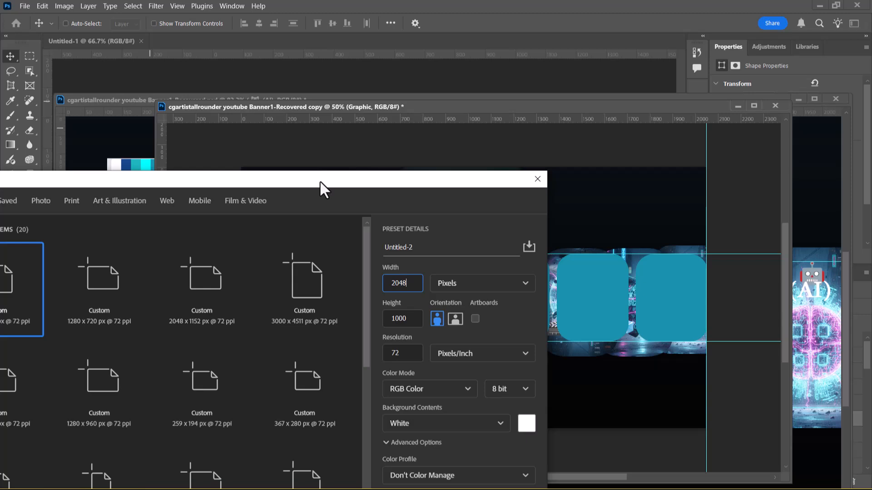
pyautogui.press('Tab')
pyautogui.write('1152')
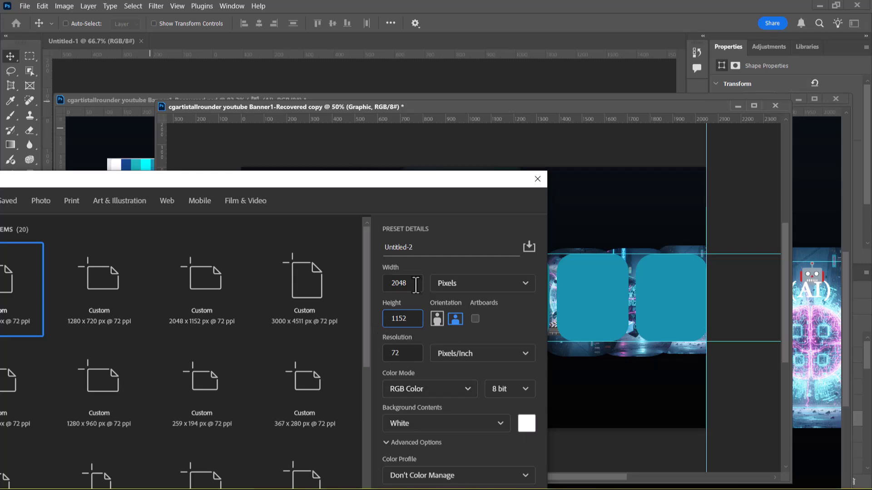
pyautogui.moveTo(435, 174); pyautogui.dragTo(380, 31)
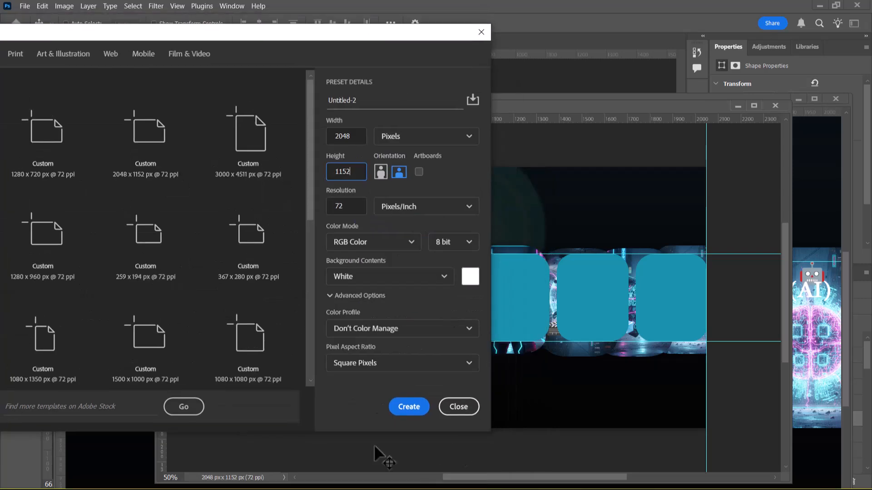
pyautogui.click(417, 407)
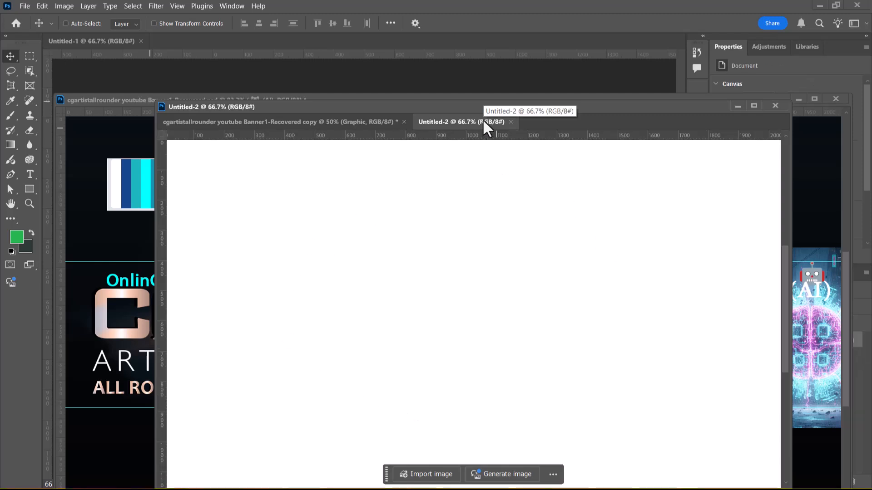
# Step: Place two horizontal guides at about 380 px and 820 px in the new document, and close it without saving
pyautogui.moveTo(426, 136); pyautogui.dragTo(497, 399)
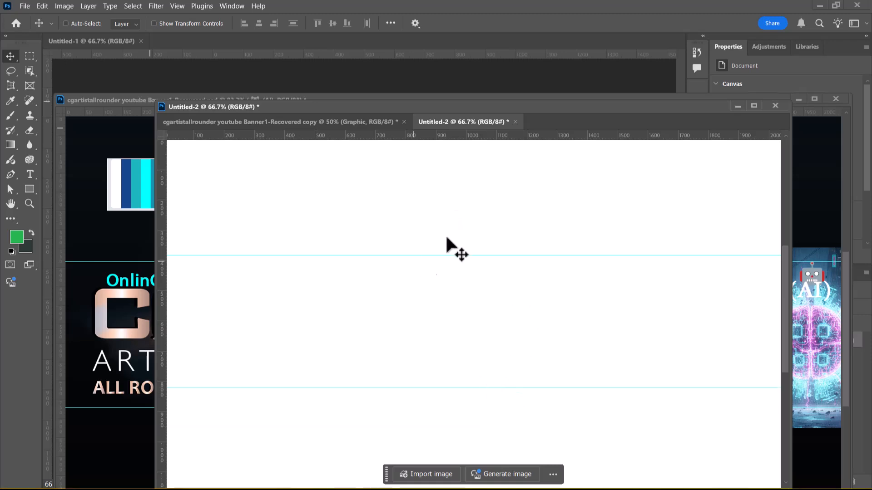
pyautogui.moveTo(472, 129); pyautogui.dragTo(432, 202)
pyautogui.moveTo(763, 190); pyautogui.dragTo(355, 216)
pyautogui.click(587, 215)
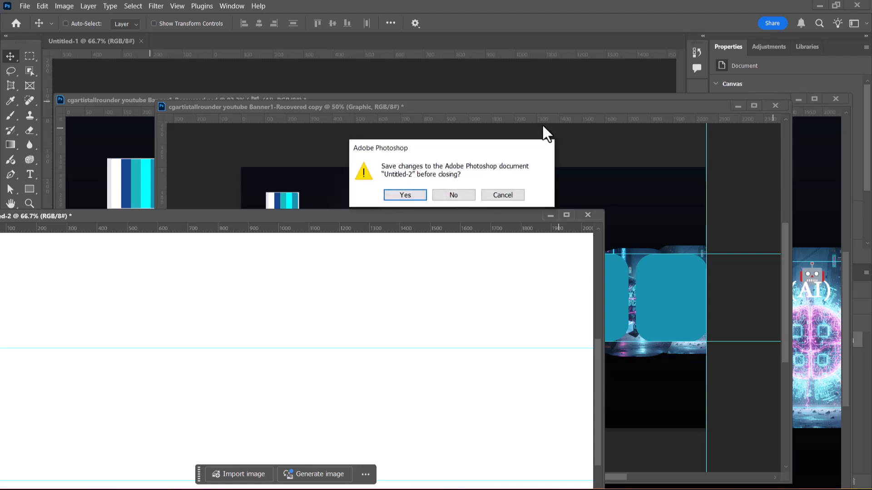
pyautogui.click(454, 195)
# Step: Reposition the banner copy's floating window over the workspace and minimize the original banner document
pyautogui.doubleClick(477, 108)
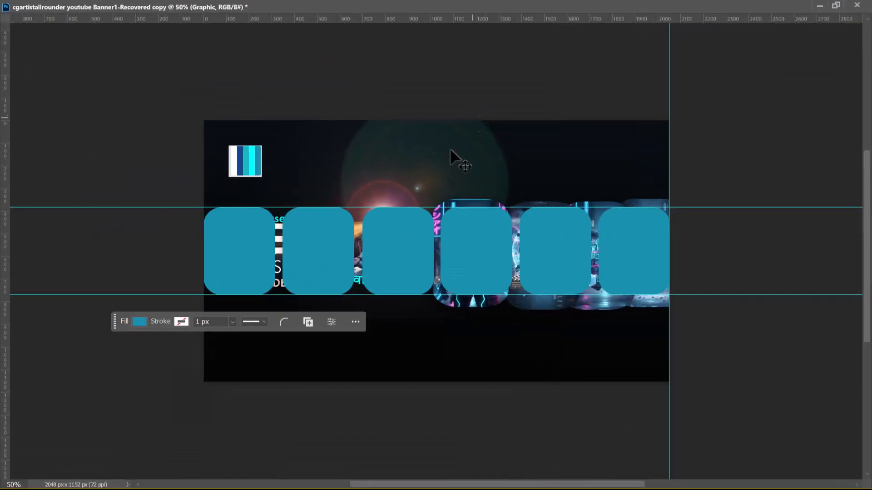
pyautogui.click(836, 5)
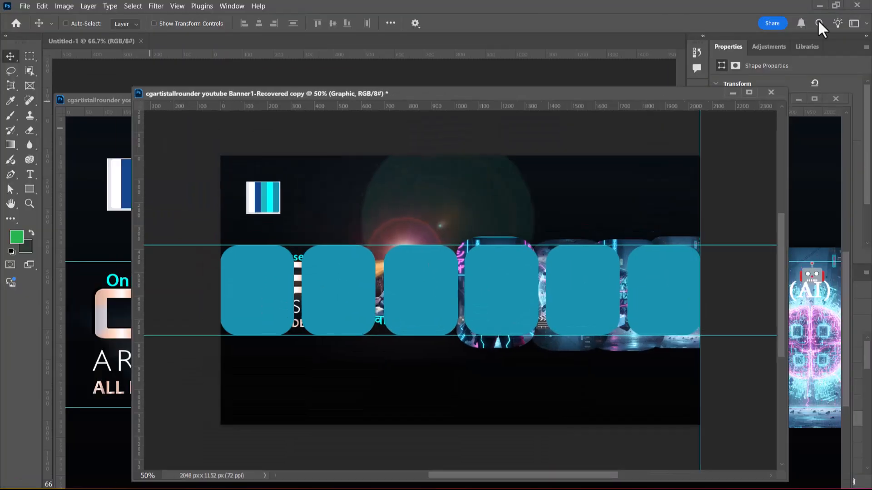
pyautogui.moveTo(352, 107); pyautogui.dragTo(274, 78)
pyautogui.click(798, 99)
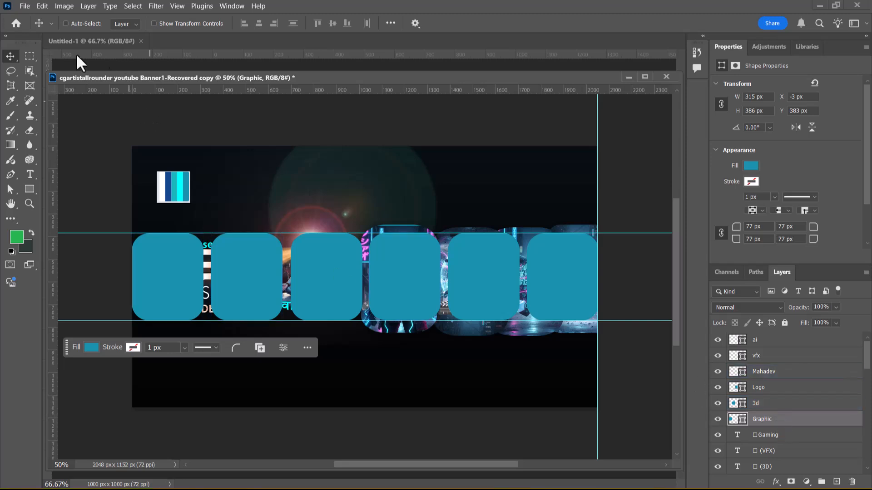
# Step: Switch to the Google Gemini chat in Chrome and dismiss the list of downloaded files
pyautogui.hotkey('alt', 'Tab')
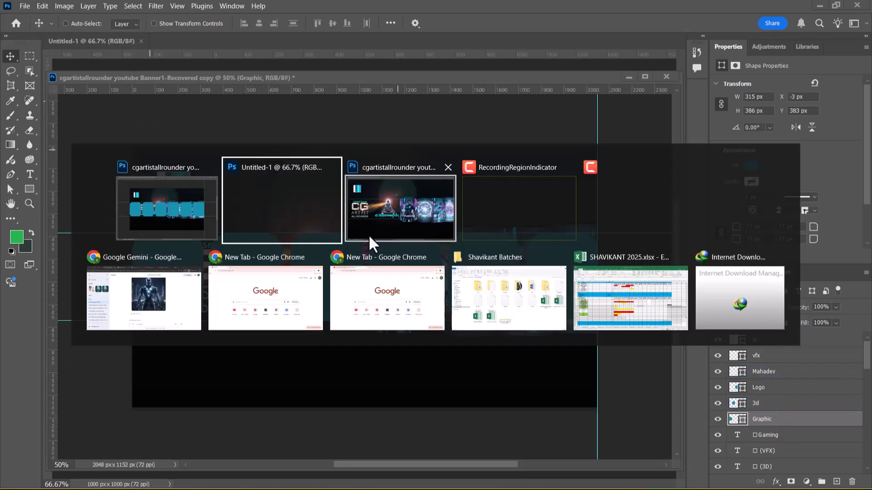
pyautogui.click(170, 291)
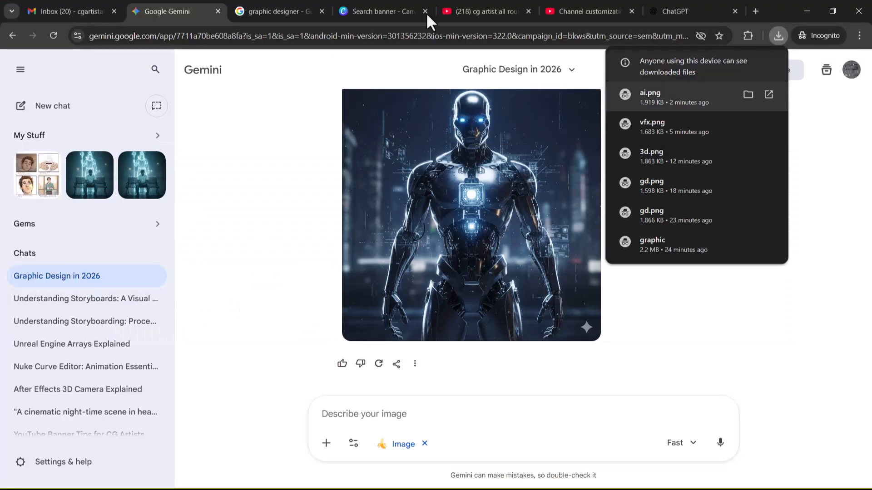
pyautogui.click(258, 108)
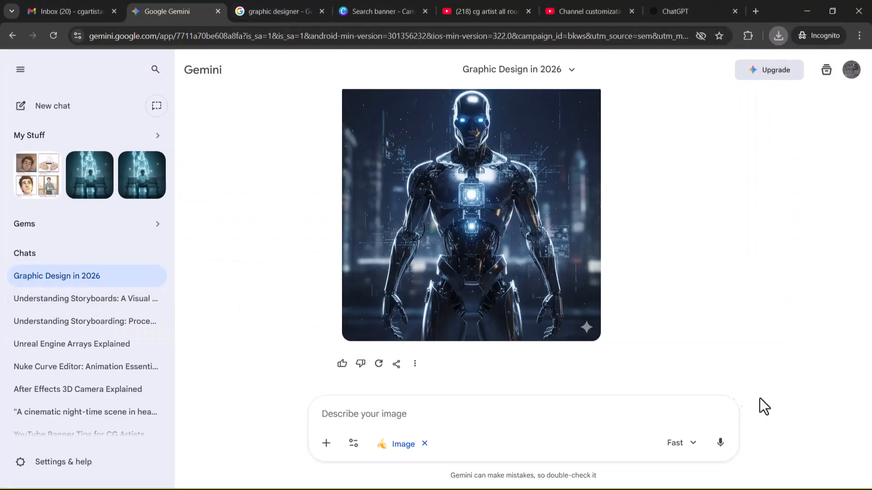
# Step: Examine the ChatGPT conversation's requests for 3D gaming character image prompts
pyautogui.click(673, 9)
pyautogui.scroll(10, 507, 182)
pyautogui.scroll(5, 511, 186)
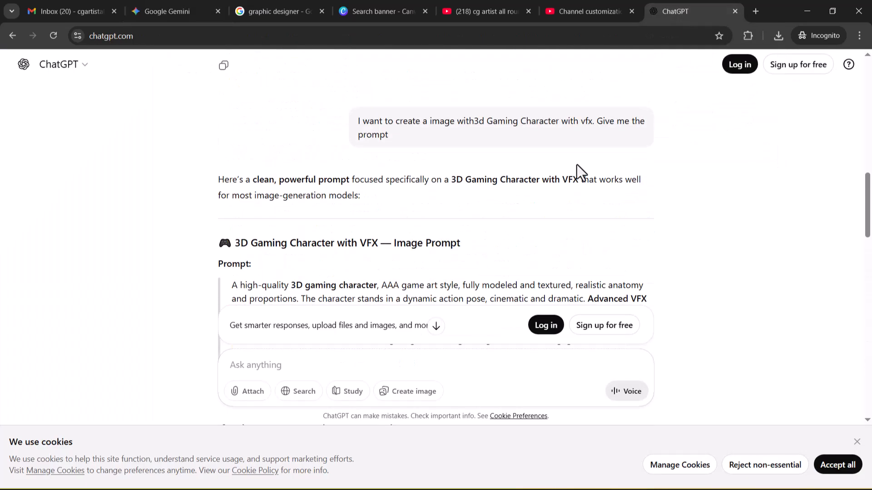
pyautogui.moveTo(371, 121); pyautogui.dragTo(621, 127)
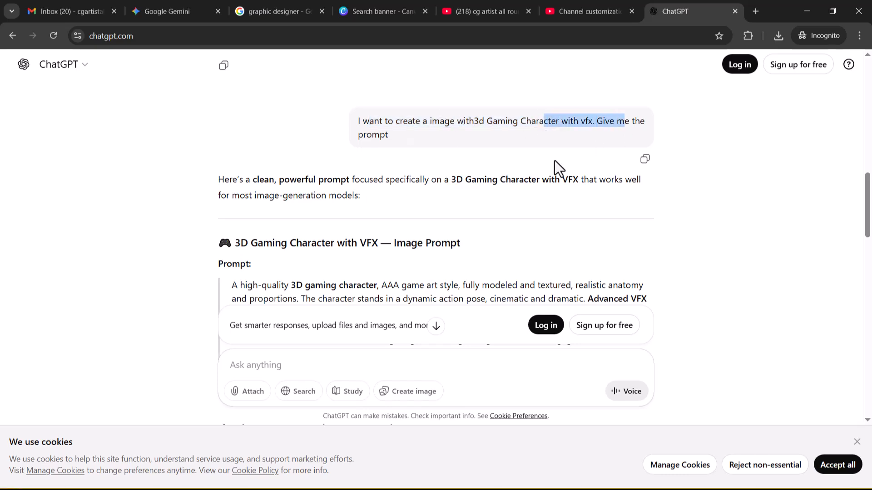
pyautogui.scroll(15, 514, 160)
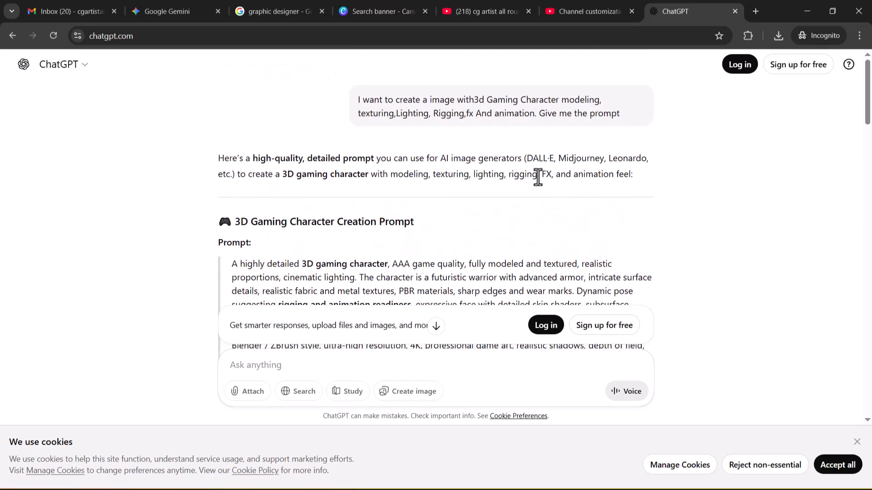
pyautogui.moveTo(357, 100); pyautogui.dragTo(618, 117)
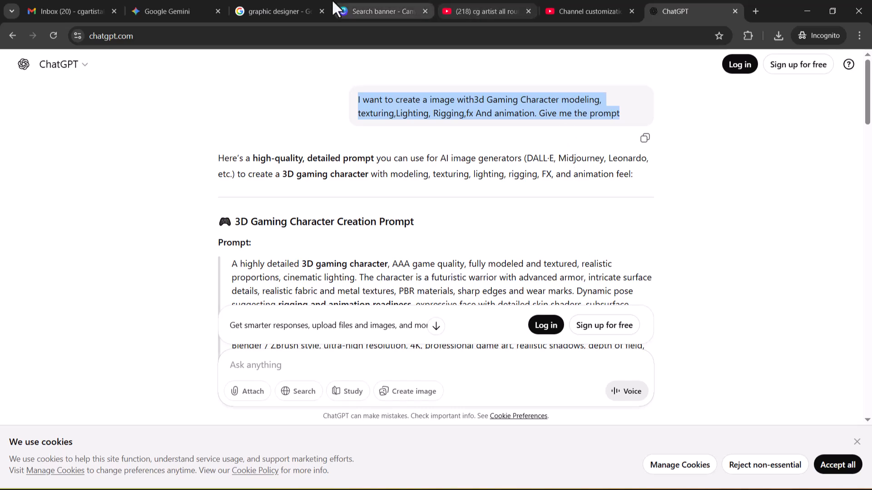
# Step: Review the prompts and generated images in the Graphic Design in 2026 chat in Gemini
pyautogui.click(168, 11)
pyautogui.scroll(-5, 736, 224)
pyautogui.scroll(-8, 736, 229)
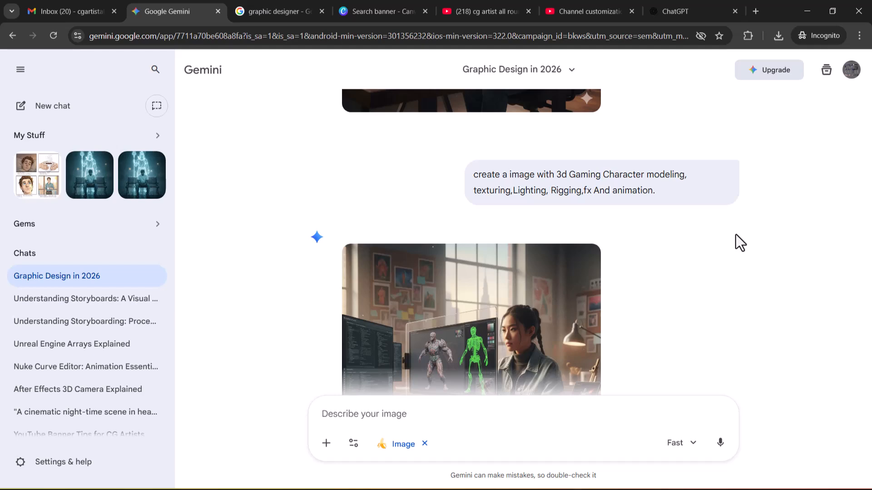
pyautogui.scroll(-15, 735, 235)
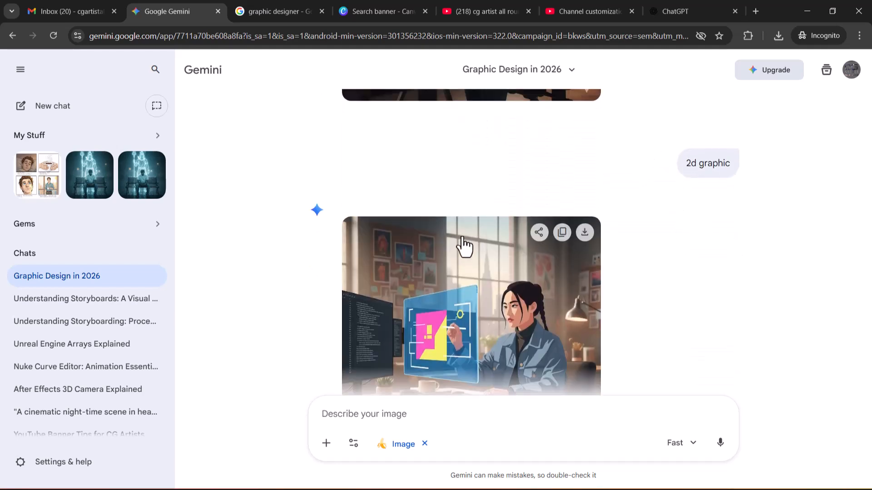
pyautogui.scroll(-10, 495, 358)
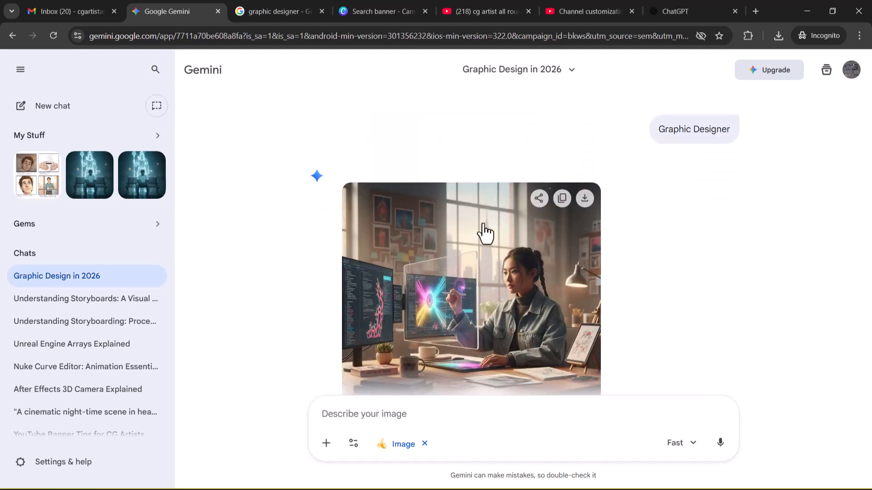
pyautogui.scroll(5, 680, 216)
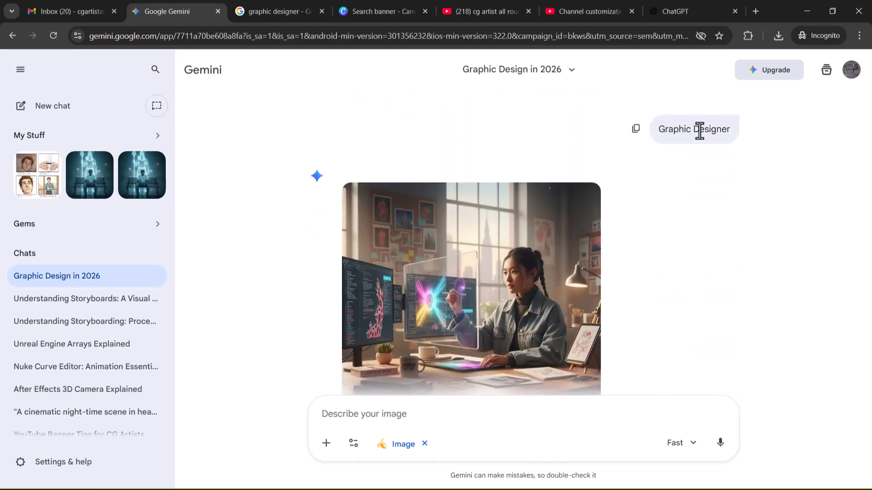
# Step: Examine the graphic designer, 2D graphic and 3D gaming character images generated in the Gemini chat
pyautogui.scroll(5, 453, 297)
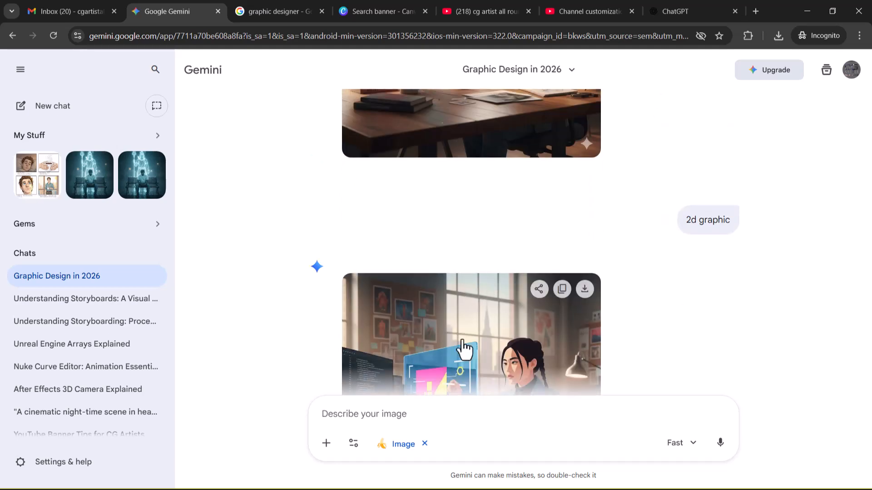
pyautogui.scroll(-4, 698, 228)
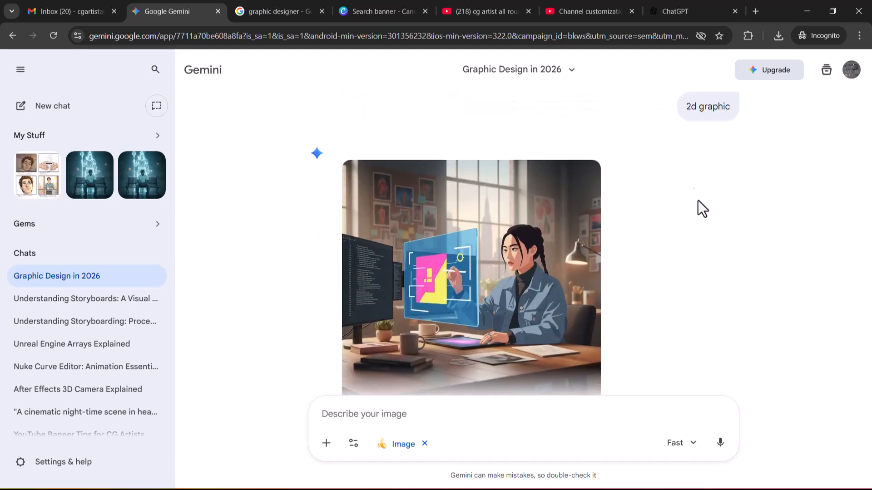
pyautogui.scroll(-8, 671, 153)
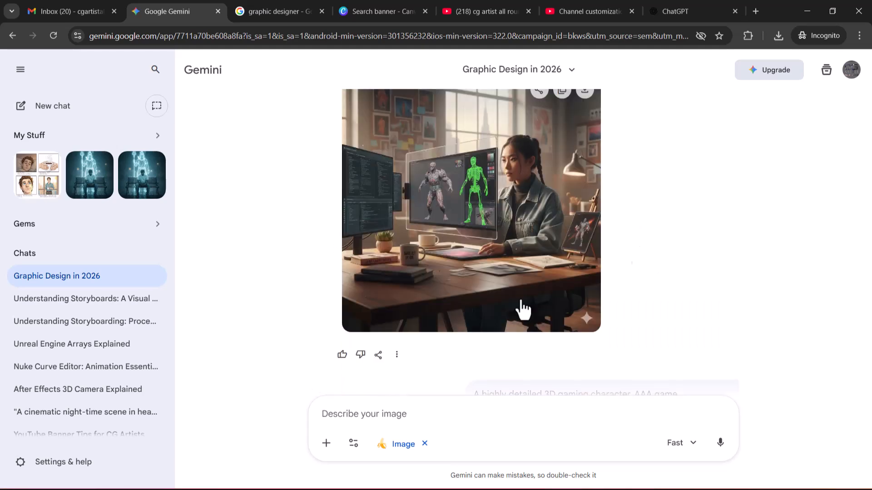
pyautogui.scroll(-7, 578, 233)
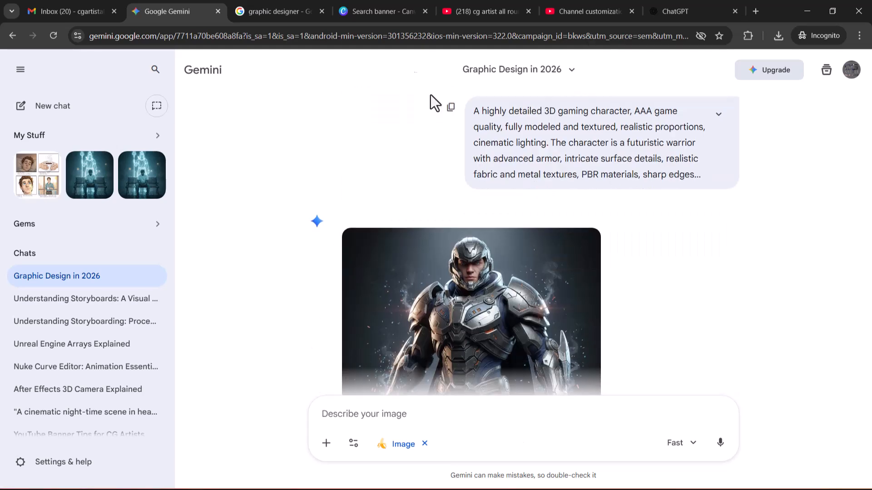
# Step: Switch to ChatGPT and examine the image prompts for the 3D gaming character, VFX character and AI robot
pyautogui.click(684, 10)
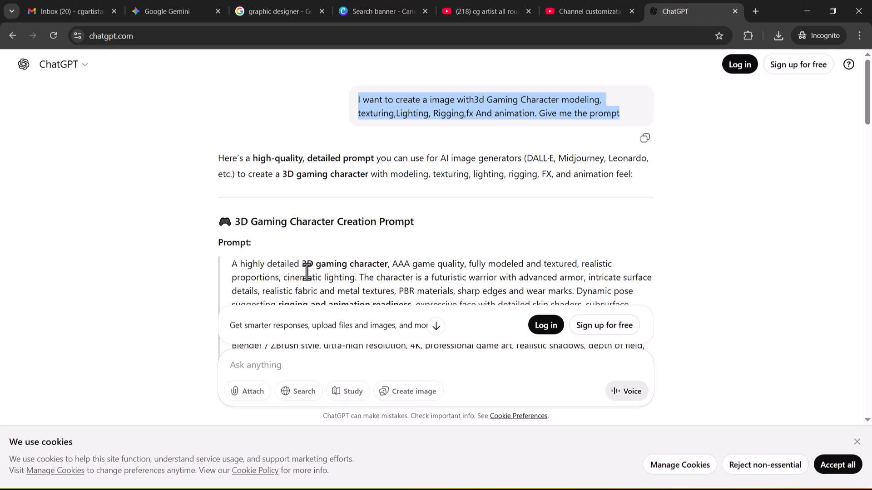
pyautogui.scroll(-10, 350, 211)
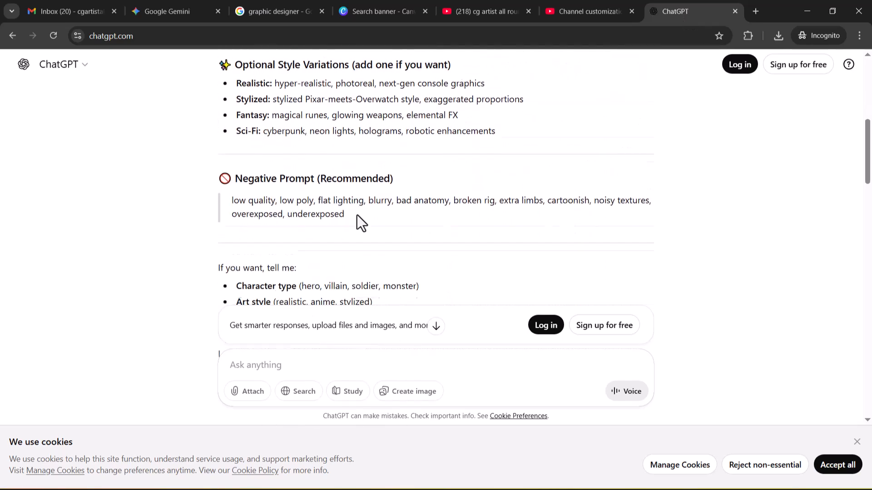
pyautogui.scroll(-3, 358, 216)
pyautogui.moveTo(364, 158); pyautogui.dragTo(580, 171)
pyautogui.scroll(-5, 363, 168)
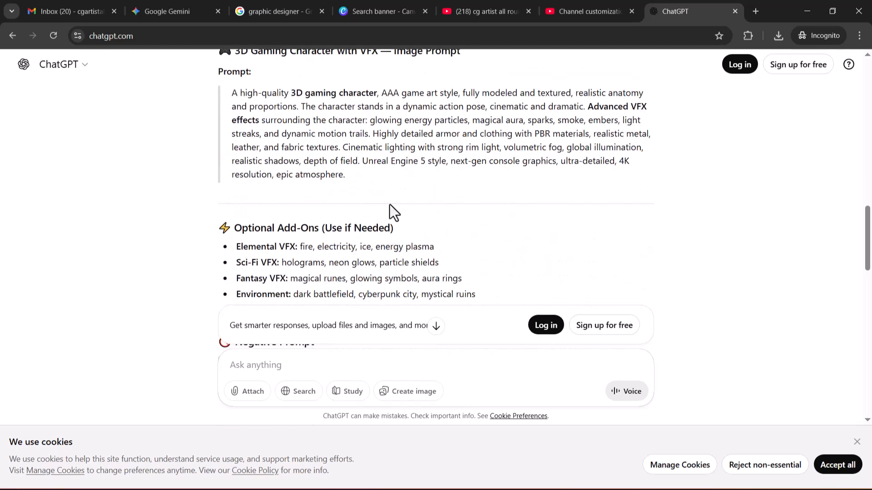
pyautogui.scroll(-8, 319, 179)
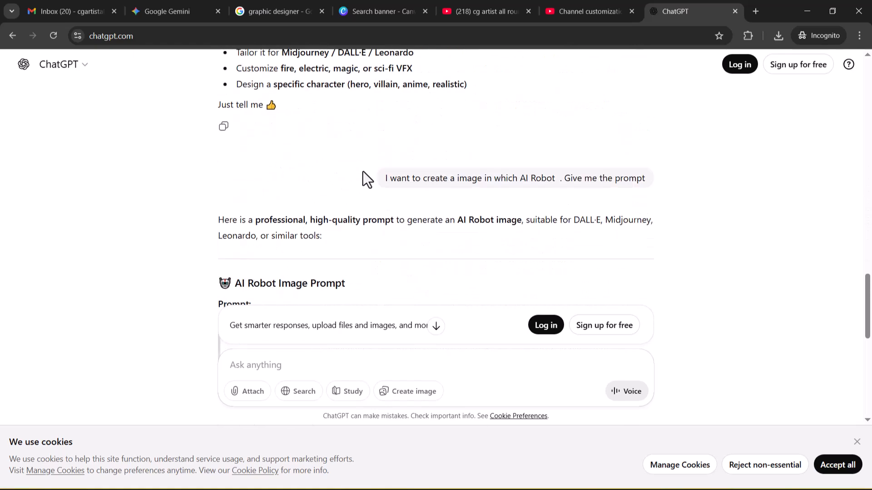
pyautogui.scroll(-10, 445, 203)
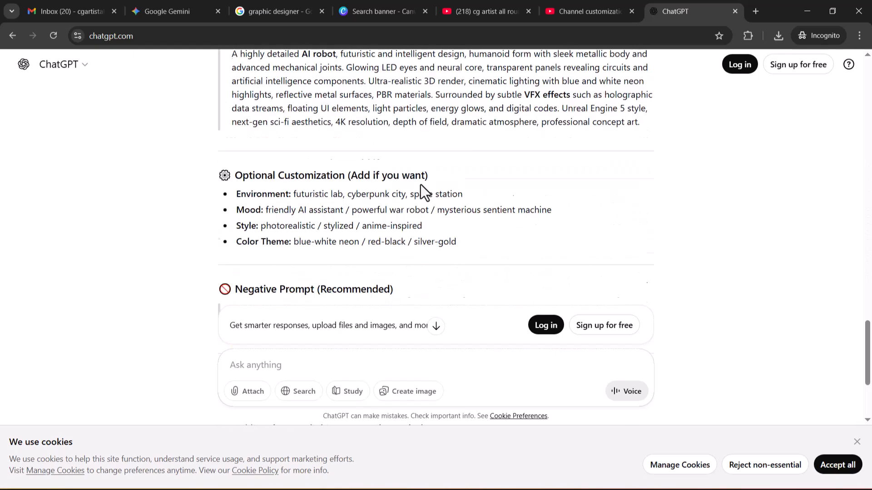
pyautogui.scroll(11, 402, 212)
pyautogui.scroll(-15, 404, 200)
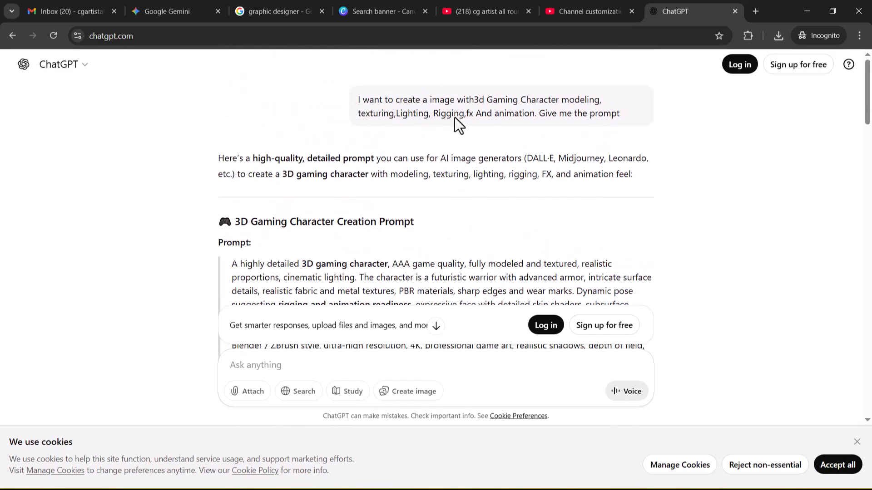
# Step: Return to the Gemini chat, view its Create images option, and highlight the previously submitted AI robot prompt
pyautogui.click(175, 11)
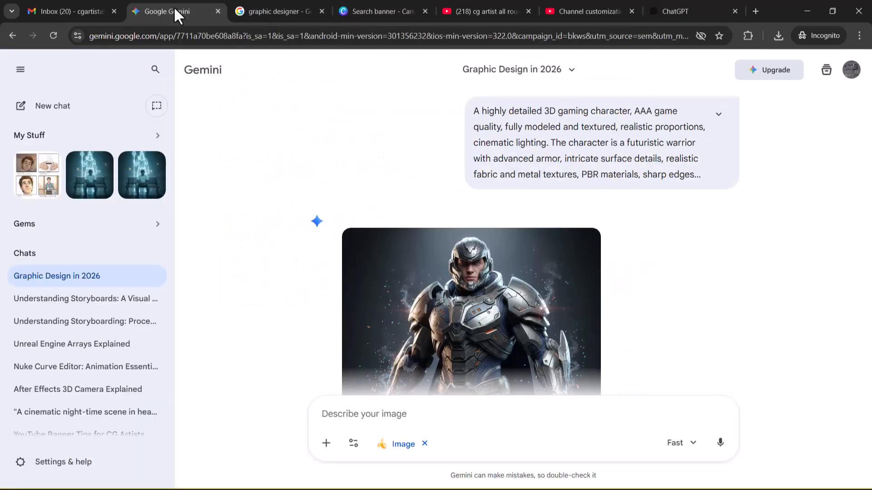
pyautogui.click(353, 450)
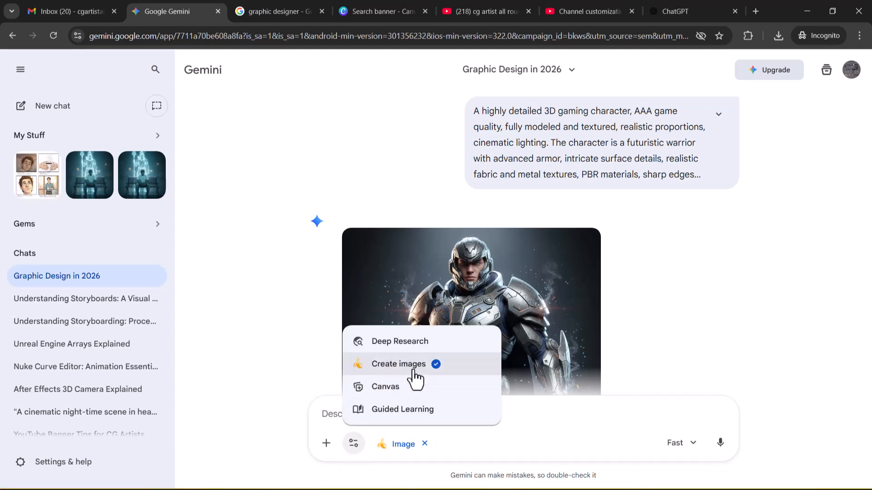
pyautogui.click(763, 286)
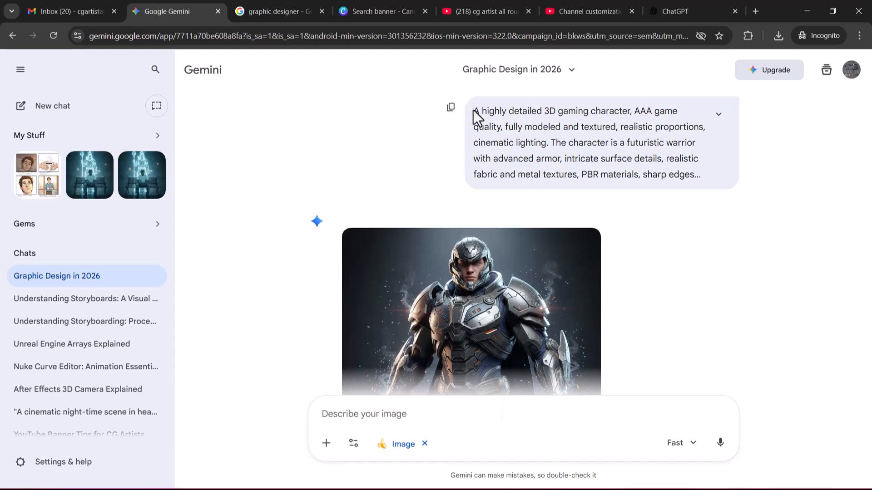
pyautogui.scroll(-10, 477, 311)
pyautogui.scroll(-2, 477, 311)
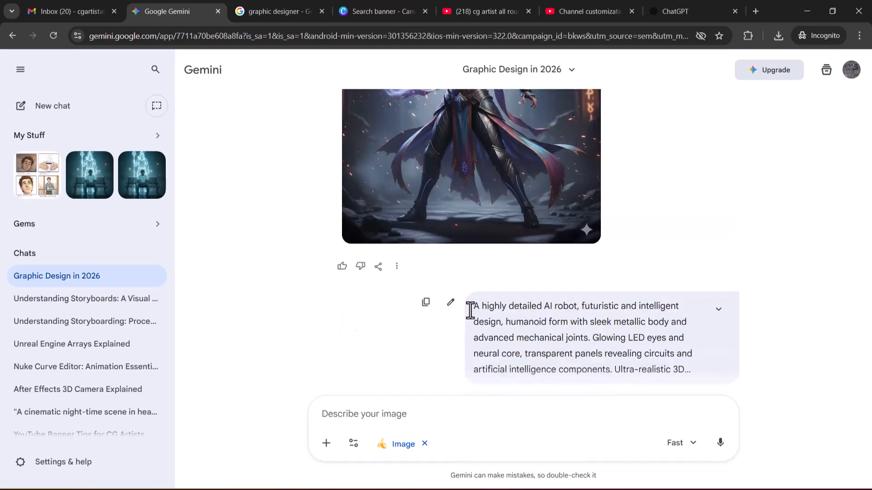
pyautogui.moveTo(473, 307); pyautogui.dragTo(705, 366)
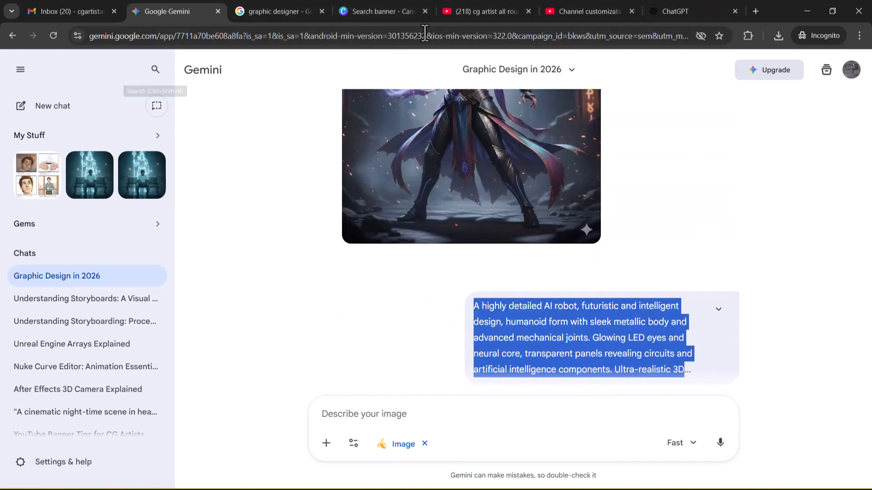
# Step: Copy the full text of the AI Robot Image Prompt from the ChatGPT conversation
pyautogui.click(670, 11)
pyautogui.scroll(-10, 472, 172)
pyautogui.scroll(-15, 444, 196)
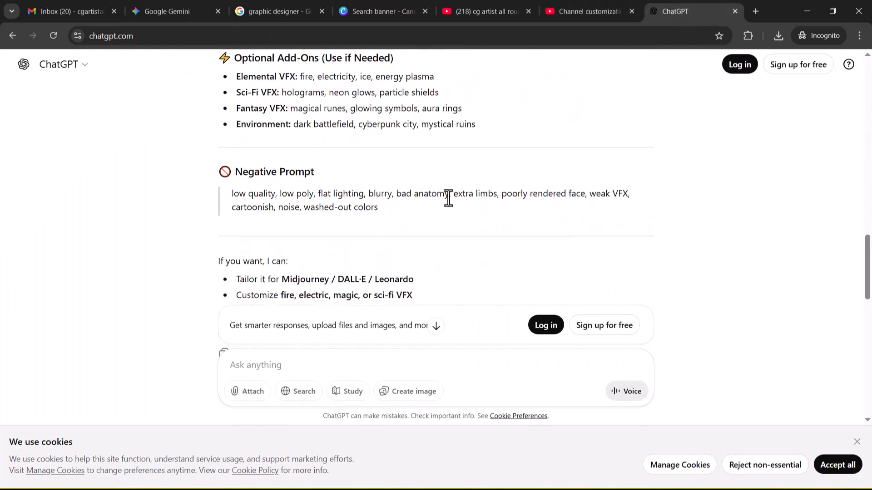
pyautogui.scroll(5, 448, 197)
pyautogui.moveTo(236, 165); pyautogui.dragTo(392, 164)
pyautogui.scroll(-5, 518, 171)
pyautogui.scroll(-12, 518, 170)
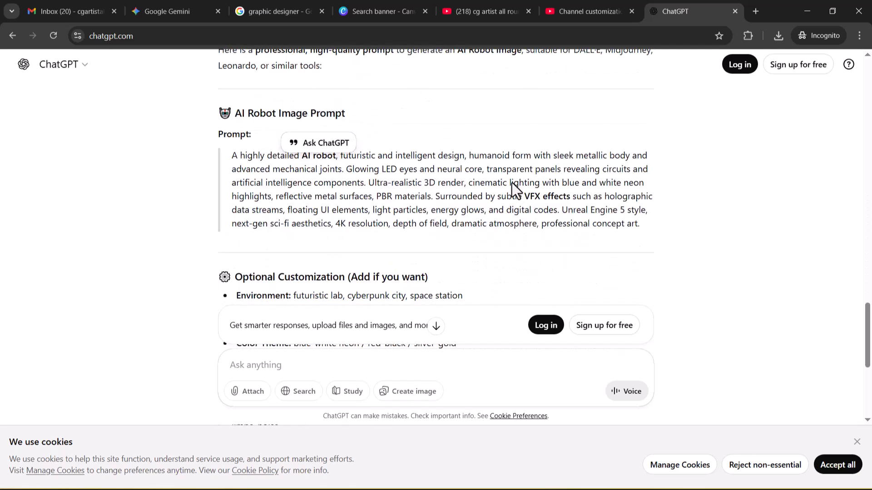
pyautogui.scroll(5, 511, 182)
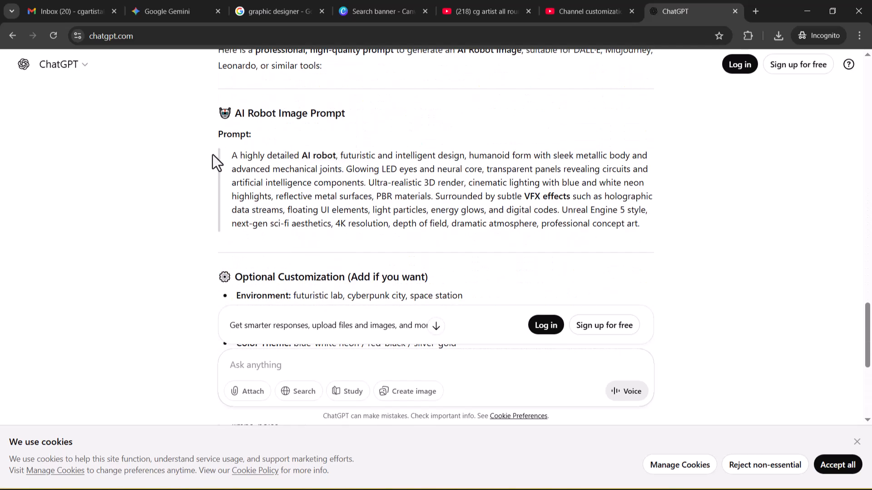
pyautogui.moveTo(230, 154); pyautogui.dragTo(644, 225)
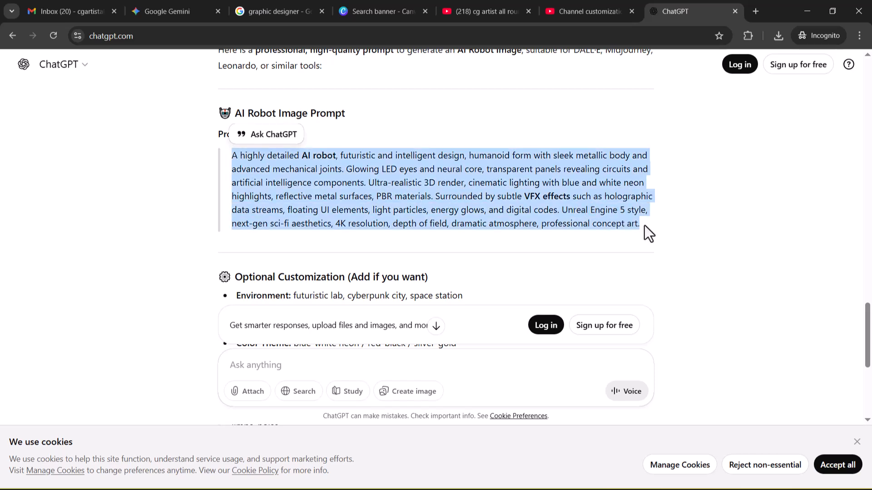
# Step: Paste the AI robot prompt into the Gemini Graphic Design in 2026 chat and submit it for image generation
pyautogui.click(180, 11)
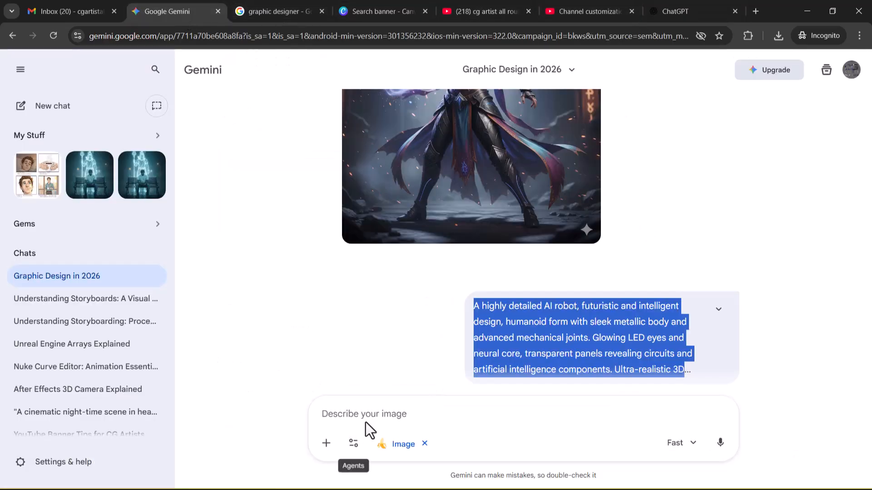
pyautogui.hotkey('ctrl', 'v')
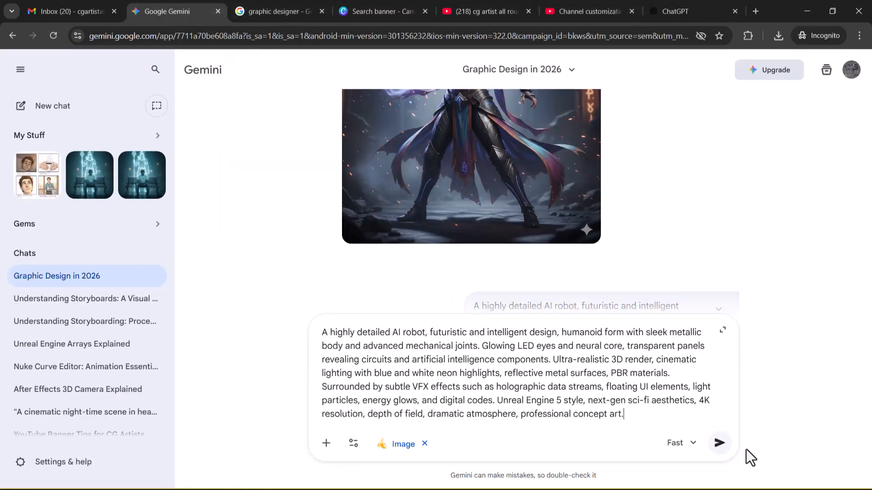
pyautogui.click(719, 443)
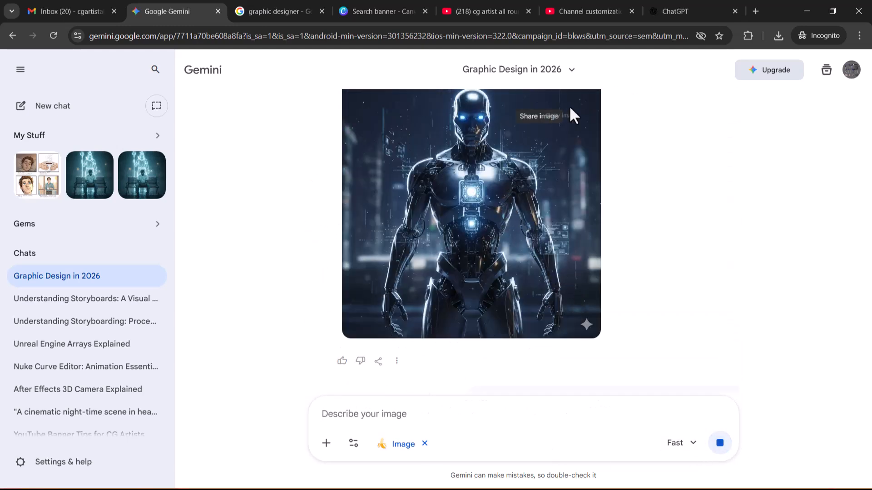
# Step: Request the full-size download of the blue-eyed AI robot image in the Gemini chat and close the save prompt
pyautogui.click(583, 100)
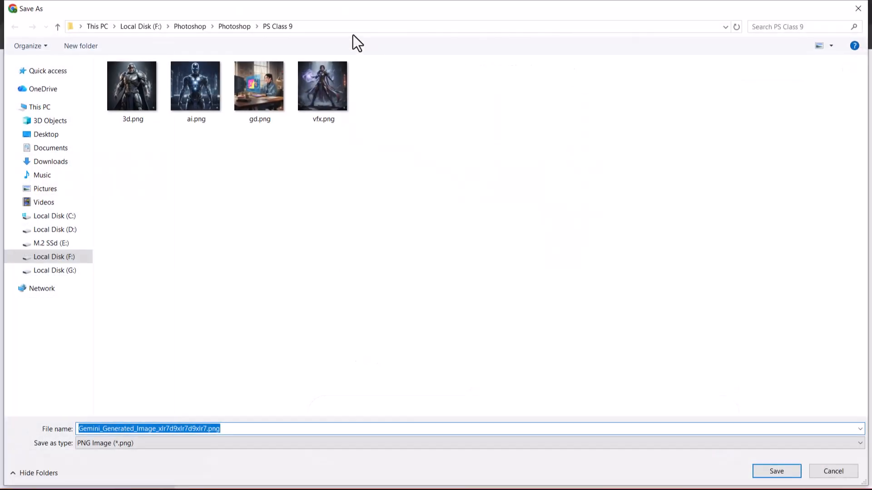
pyautogui.click(347, 27)
pyautogui.click(833, 472)
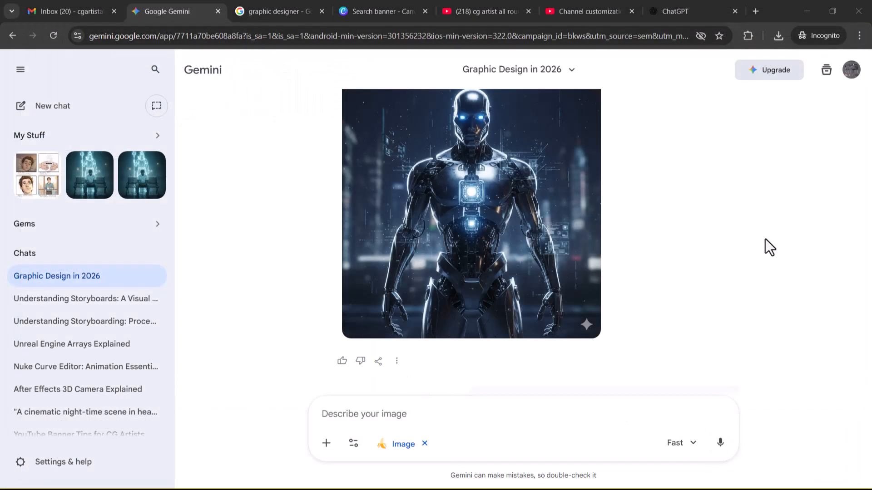
# Step: Switch to Photoshop and open 3d.png, ai.png, vfx.png and gd.png together from the PS Class 9 folder
pyautogui.press('super+Tab')
pyautogui.click(387, 154)
pyautogui.click(25, 6)
pyautogui.click(33, 25)
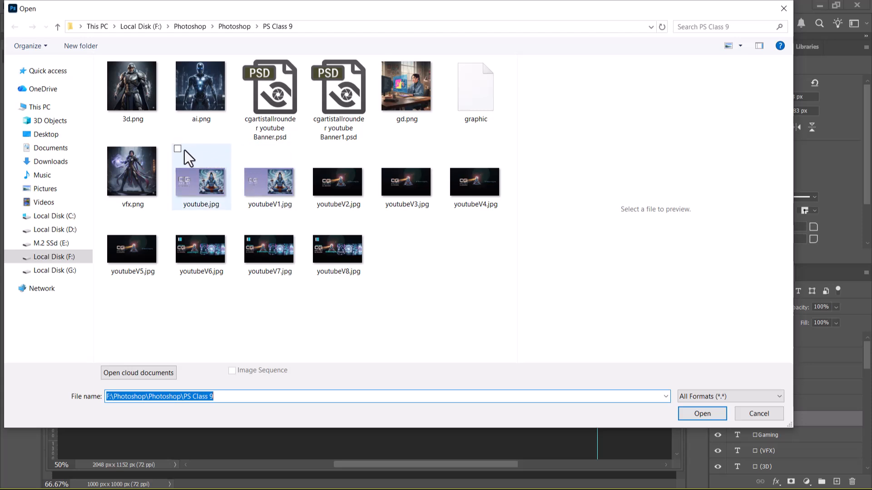
pyautogui.click(126, 108)
pyautogui.keyDown('ctrl'); pyautogui.click(206, 84); pyautogui.keyUp('ctrl')
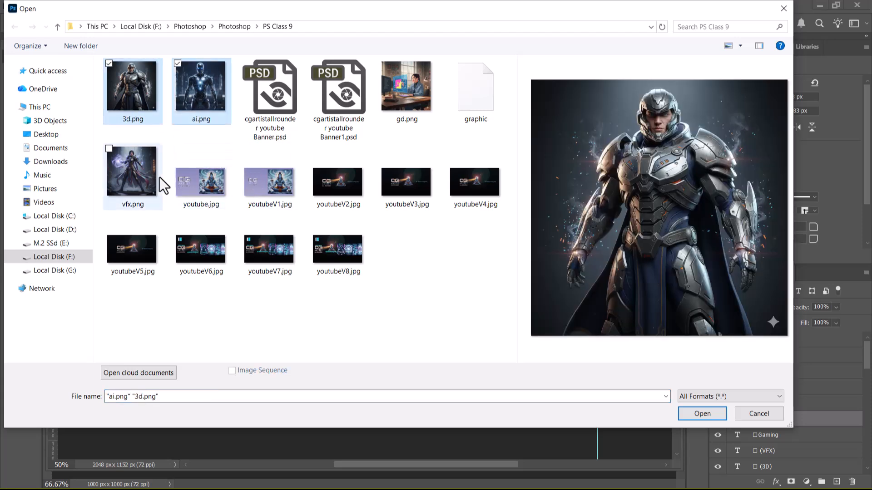
pyautogui.keyDown('ctrl'); pyautogui.click(138, 175); pyautogui.keyUp('ctrl')
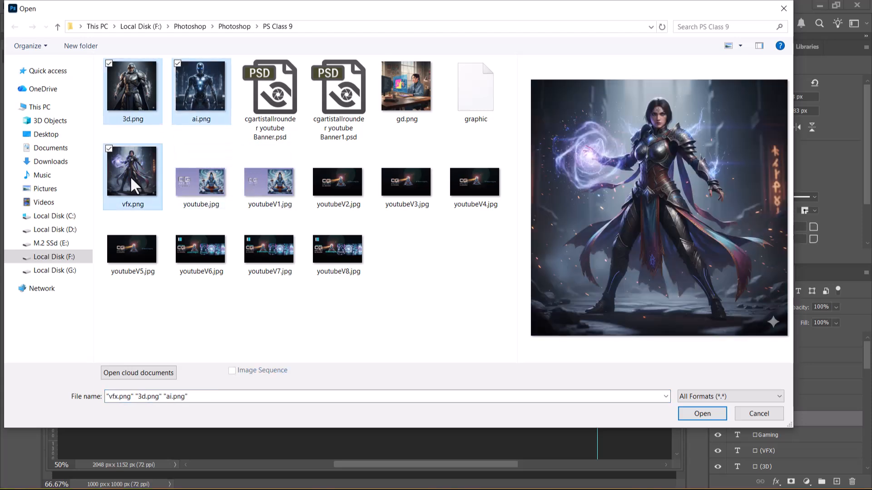
pyautogui.keyDown('ctrl'); pyautogui.click(406, 89); pyautogui.keyUp('ctrl')
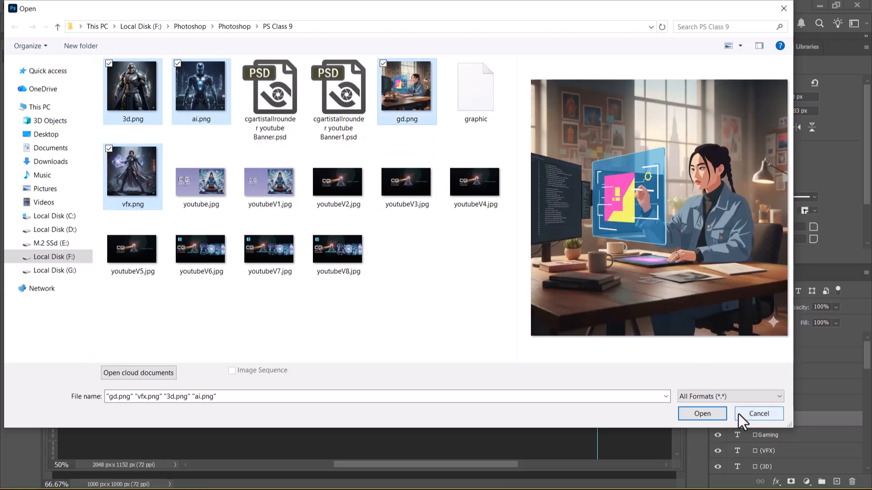
pyautogui.click(702, 414)
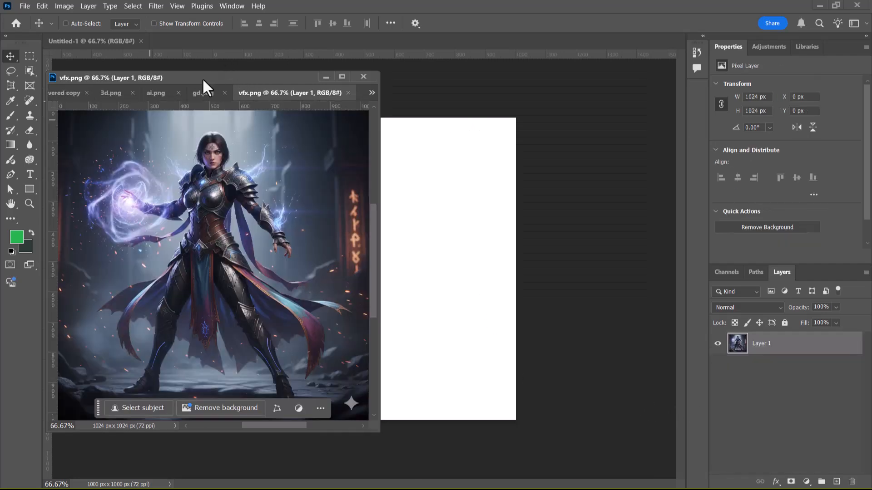
# Step: Separate the opened image documents from the banner copy's tab group into their own floating windows
pyautogui.moveTo(203, 78); pyautogui.dragTo(354, 77)
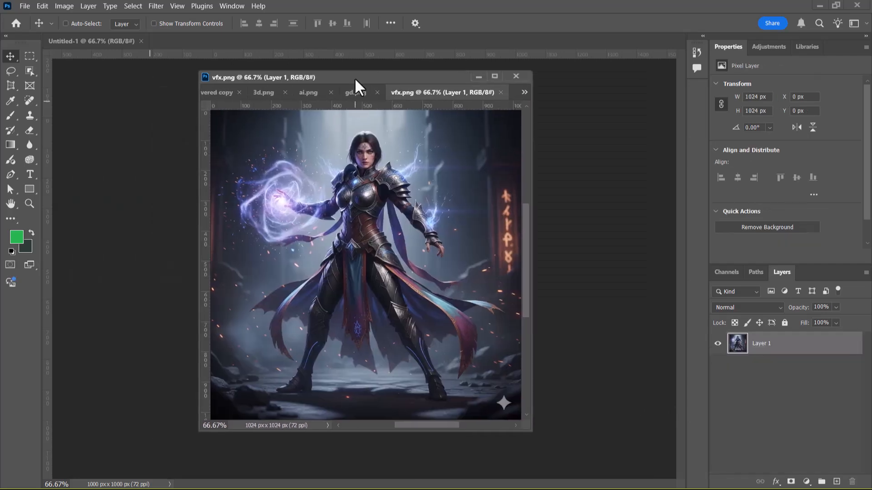
pyautogui.moveTo(471, 104); pyautogui.dragTo(676, 166)
pyautogui.moveTo(420, 95); pyautogui.dragTo(630, 176)
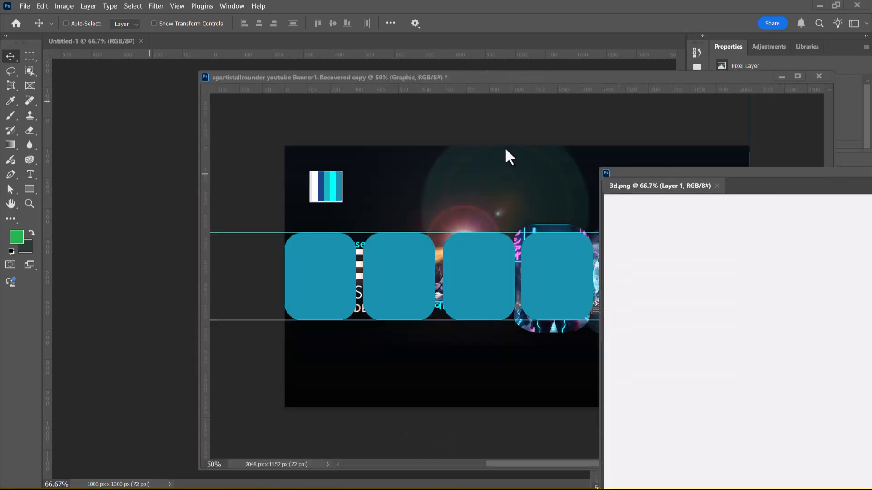
# Step: Reposition the banner copy's window and gather the four image windows over its lower part
pyautogui.moveTo(440, 80); pyautogui.dragTo(300, 91)
pyautogui.moveTo(413, 89); pyautogui.dragTo(419, 83)
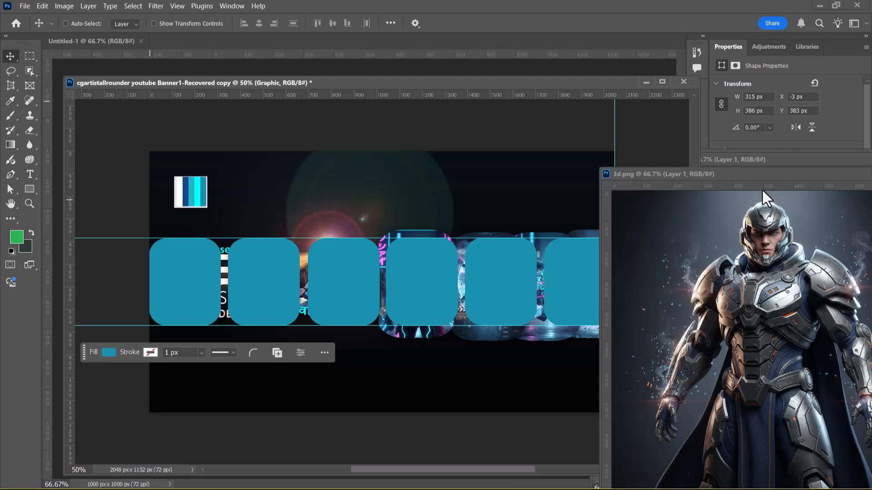
pyautogui.moveTo(767, 175); pyautogui.dragTo(378, 303)
pyautogui.moveTo(729, 181); pyautogui.dragTo(334, 278)
pyautogui.moveTo(751, 166); pyautogui.dragTo(375, 315)
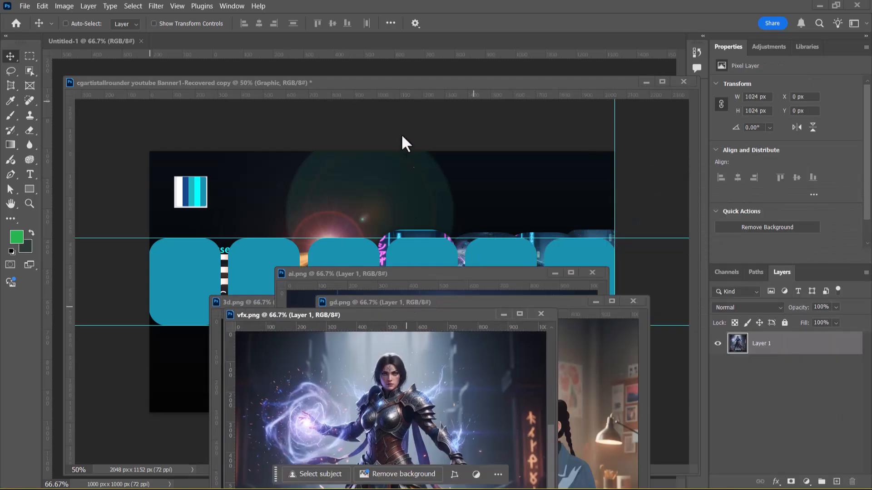
# Step: Bring the banner copy forward and check which card shapes the Graphic and 3d layers belong to
pyautogui.click(412, 83)
pyautogui.moveTo(799, 427); pyautogui.dragTo(761, 437)
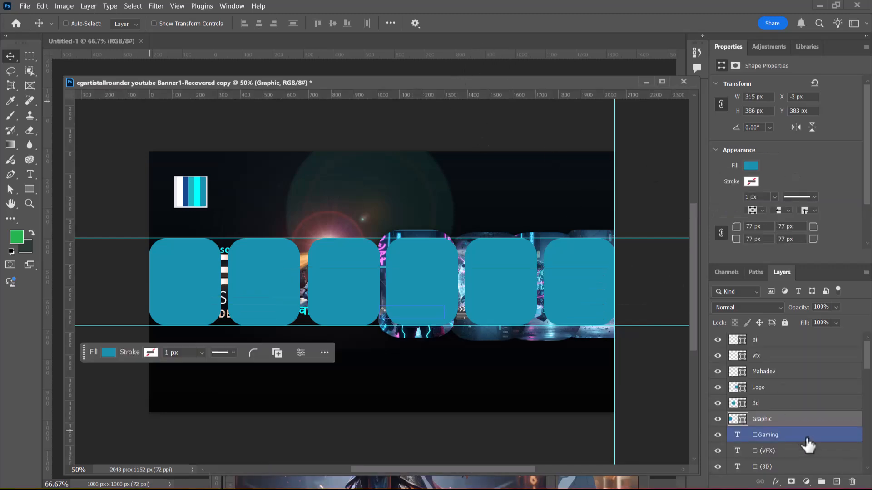
pyautogui.doubleClick(764, 418)
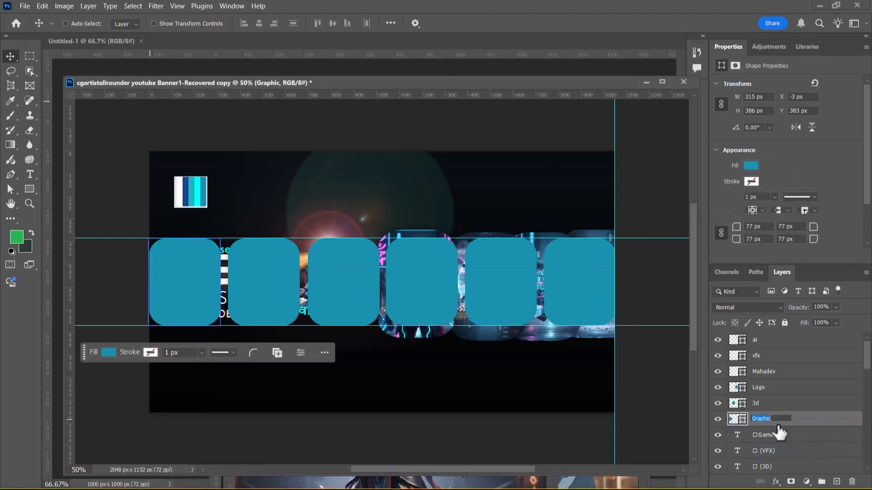
pyautogui.doubleClick(756, 403)
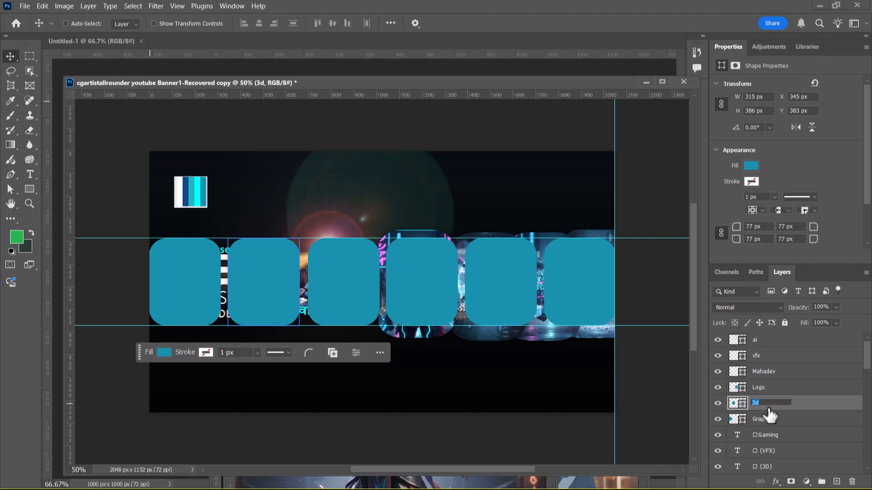
pyautogui.click(766, 357)
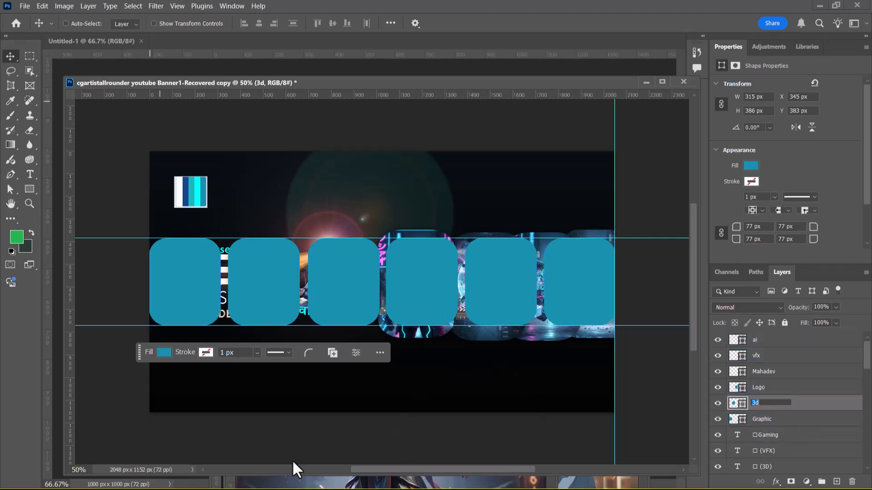
# Step: Copy the gd.png illustration into the banner copy and place its layer directly above the Graphic card layer
pyautogui.click(592, 486)
pyautogui.moveTo(469, 308); pyautogui.dragTo(529, 294)
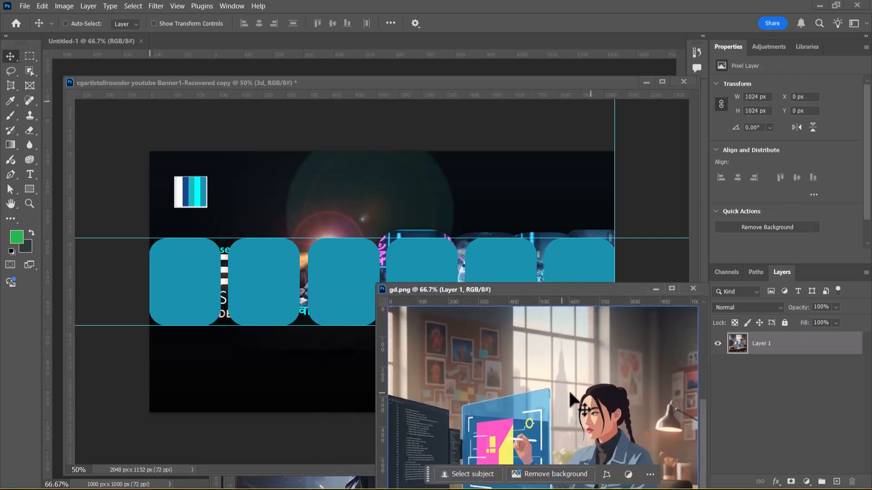
pyautogui.moveTo(513, 405); pyautogui.dragTo(191, 268)
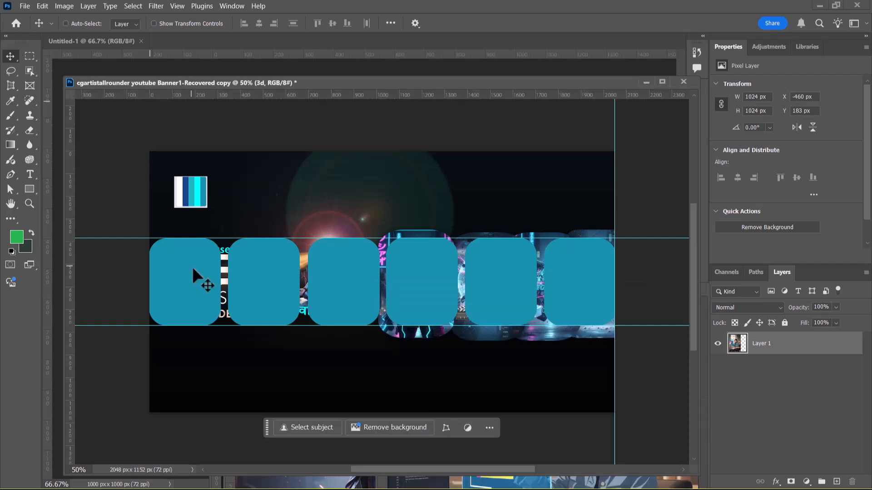
pyautogui.moveTo(796, 402); pyautogui.dragTo(788, 425)
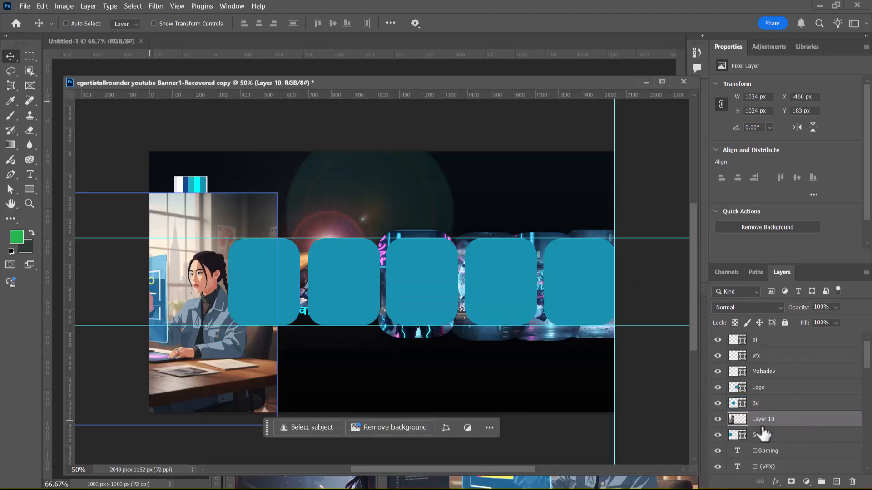
pyautogui.press('ctrl')
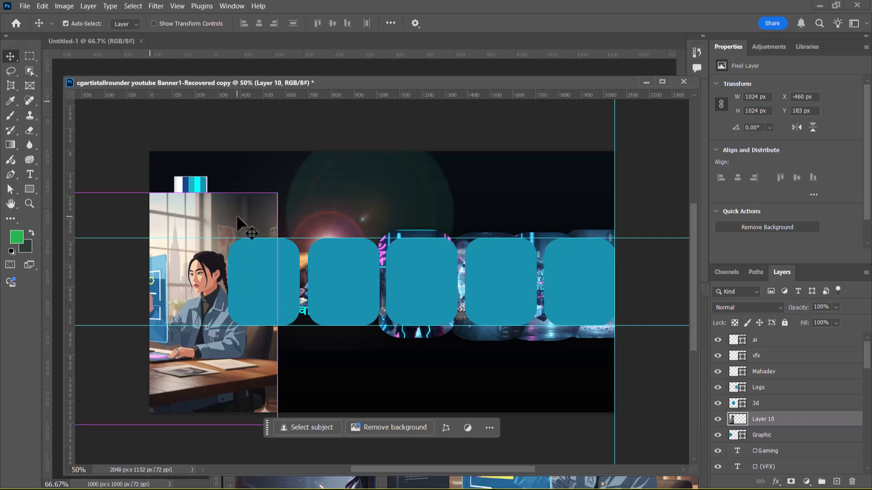
pyautogui.hotkey('ctrl', 't')
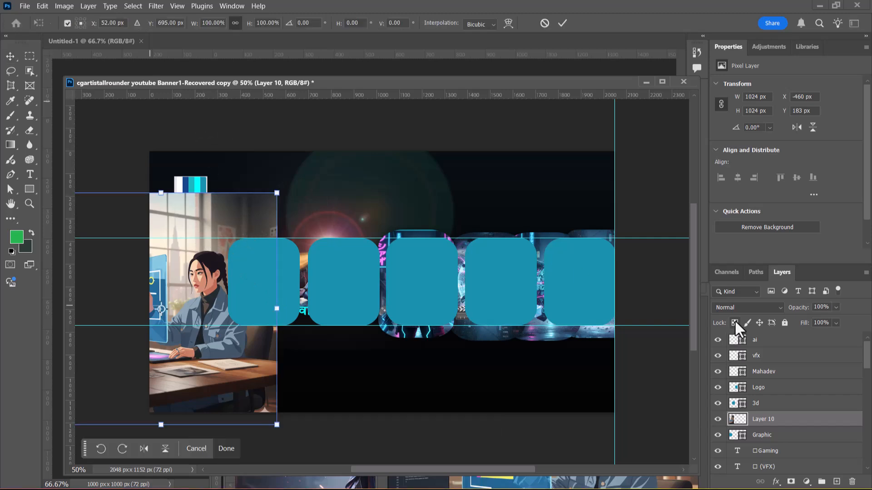
pyautogui.press('Return')
# Step: Convert the graphic designer image layer to a smart object and scale it to 55%
pyautogui.rightClick(784, 420)
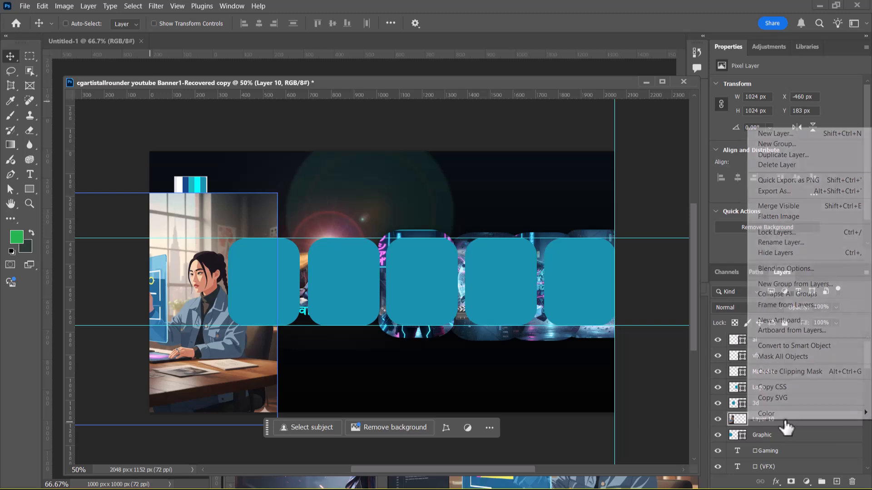
pyautogui.click(804, 347)
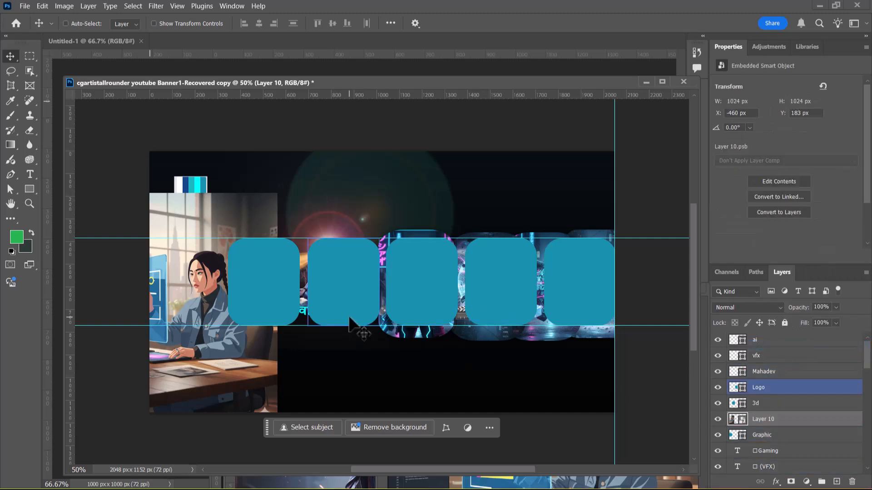
pyautogui.hotkey('ctrl', 't')
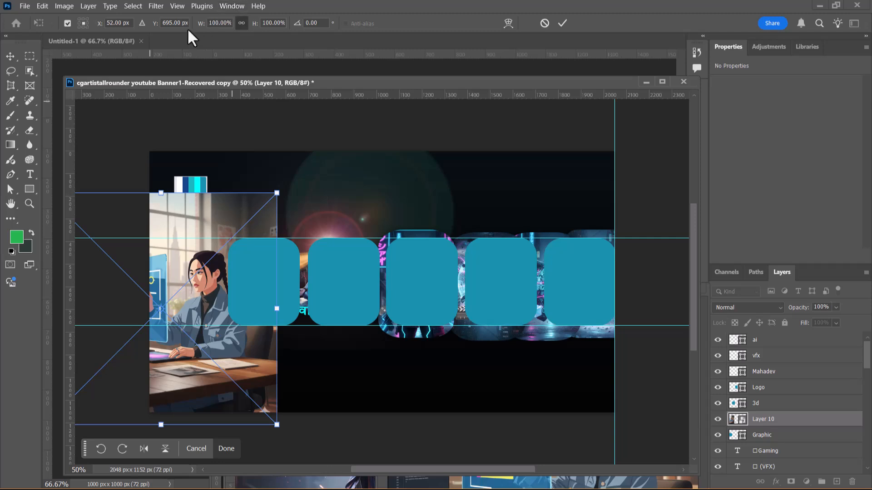
pyautogui.moveTo(203, 29); pyautogui.dragTo(175, 39)
pyautogui.press('Return')
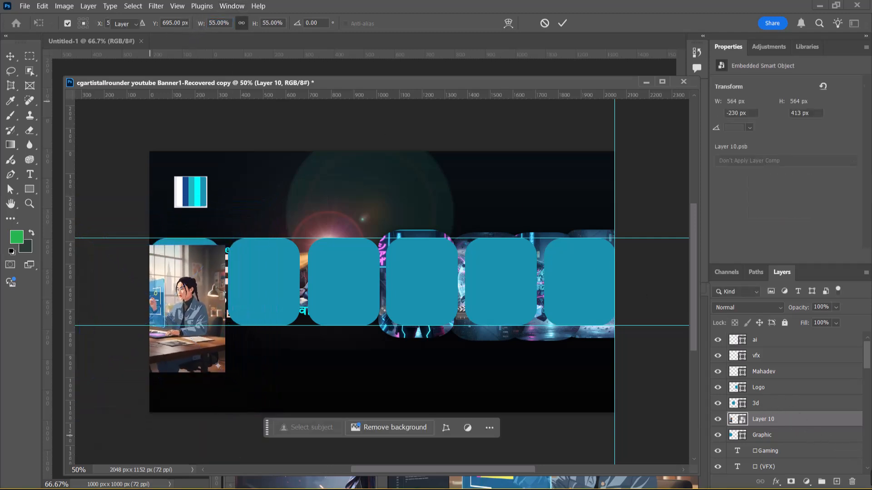
# Step: Clip the image layer, renamed GD, to the Graphic card and reposition it so the woman and her screen fill the card
pyautogui.rightClick(796, 421)
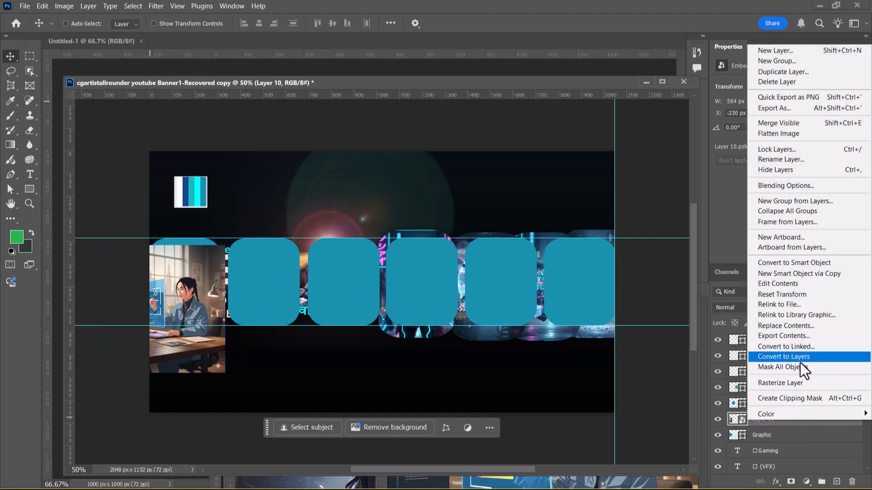
pyautogui.click(800, 399)
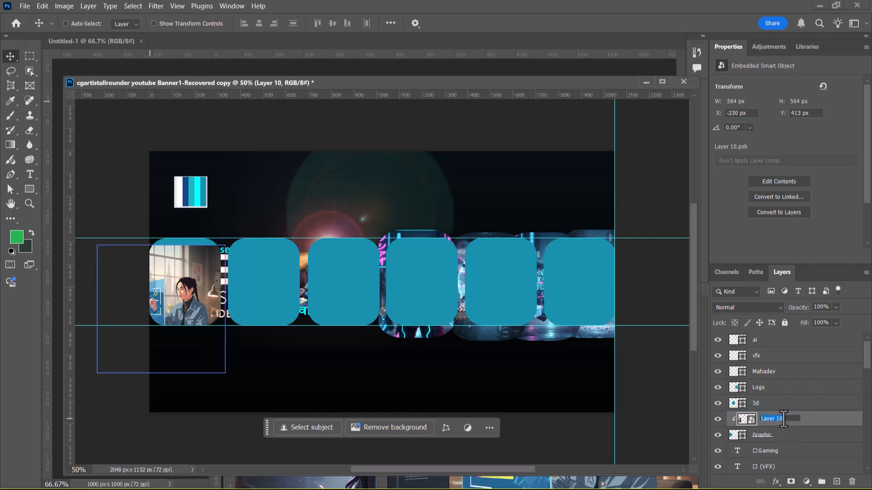
pyautogui.click(791, 419)
pyautogui.write('GD')
pyautogui.press('Return')
pyautogui.moveTo(210, 307); pyautogui.dragTo(210, 273)
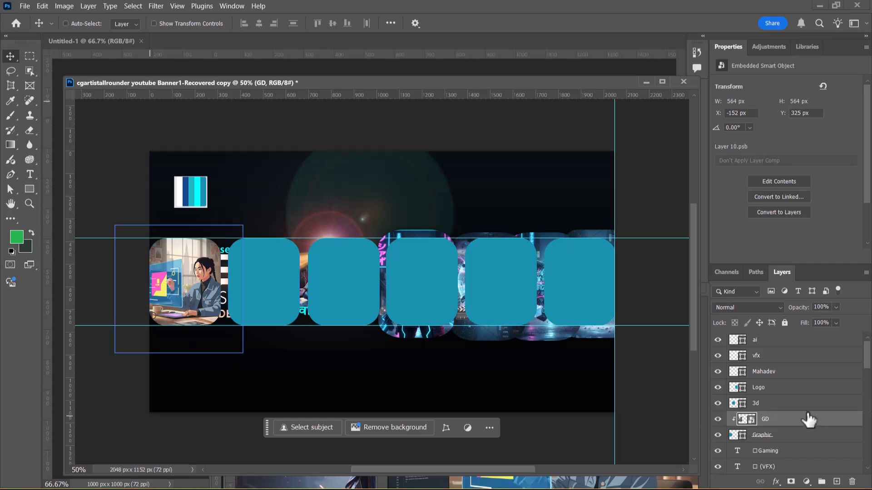
# Step: Select the 3d card layer in the banner copy and close the gd.png document
pyautogui.click(794, 404)
pyautogui.click(506, 481)
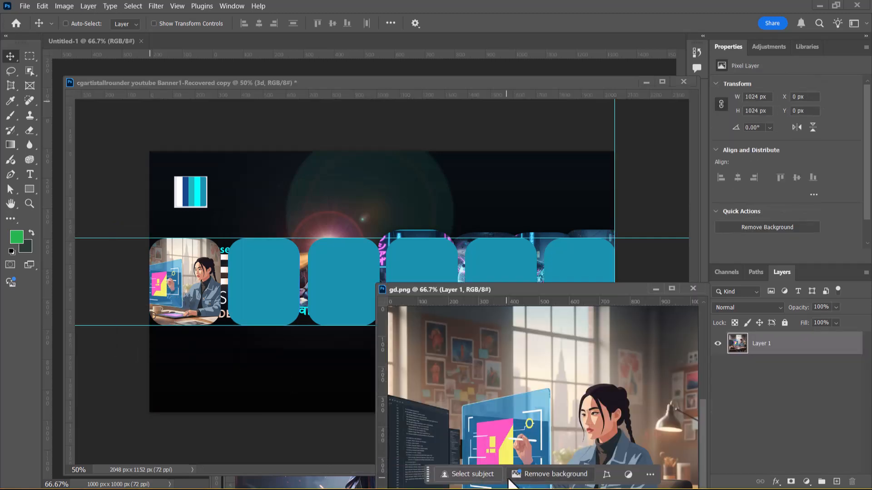
pyautogui.click(688, 291)
# Step: Shift the vfx.png and ai.png windows aside and copy the armored soldier from 3d.png into the banner copy above the 3d card
pyautogui.click(487, 486)
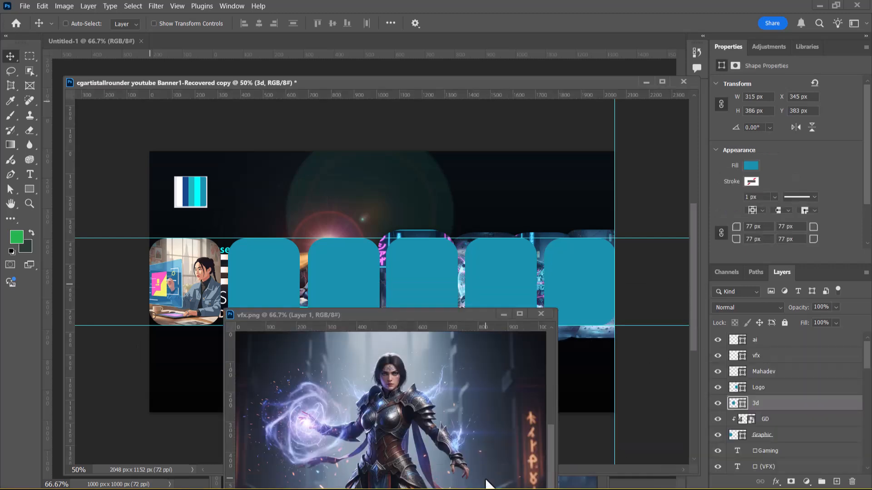
pyautogui.moveTo(407, 319); pyautogui.dragTo(602, 235)
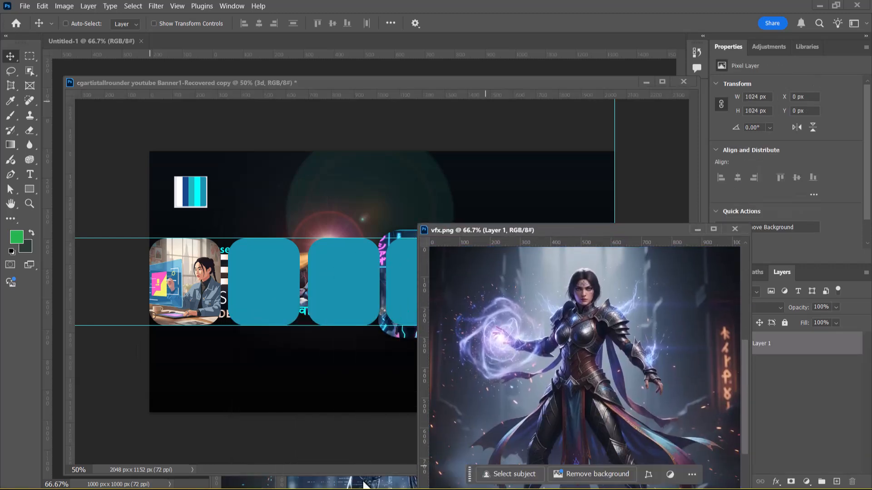
pyautogui.click(368, 482)
pyautogui.moveTo(391, 280); pyautogui.dragTo(402, 280)
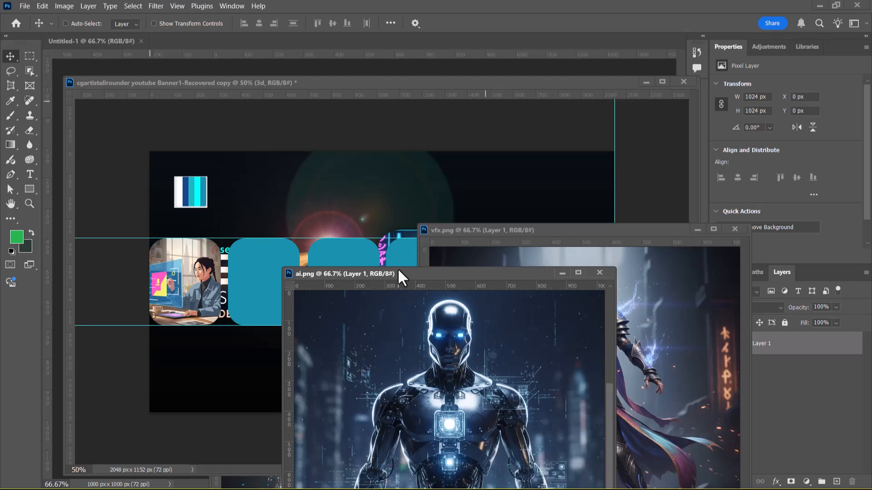
pyautogui.click(234, 482)
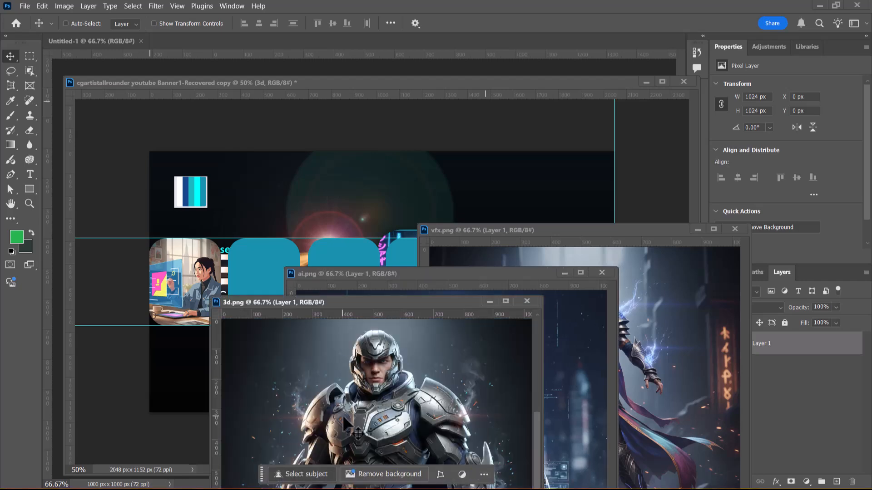
pyautogui.moveTo(307, 360); pyautogui.dragTo(245, 207)
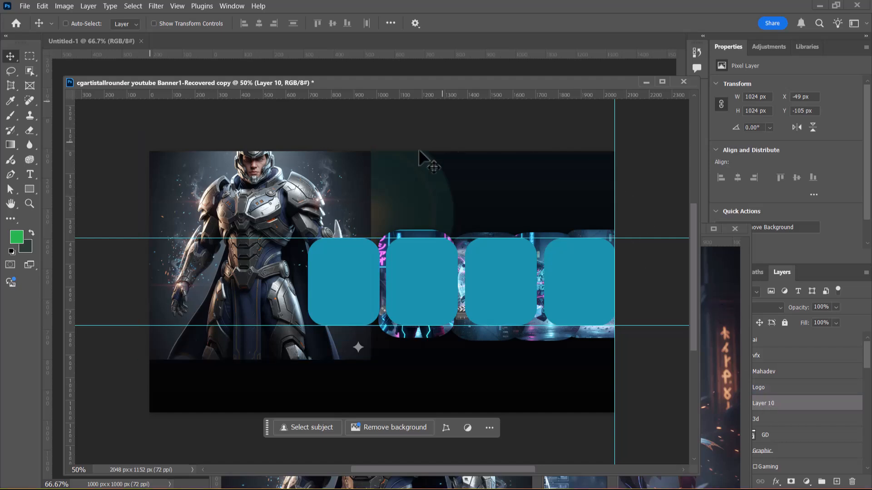
# Step: Rearrange the banner copy and vfx.png windows so they no longer cover the layer list
pyautogui.moveTo(488, 78); pyautogui.dragTo(439, 80)
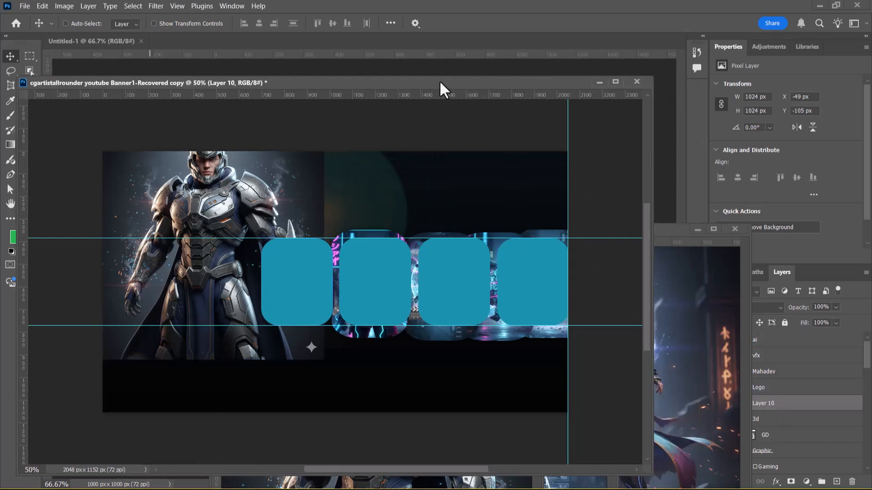
pyautogui.click(718, 268)
pyautogui.moveTo(674, 230); pyautogui.dragTo(511, 353)
pyautogui.click(585, 207)
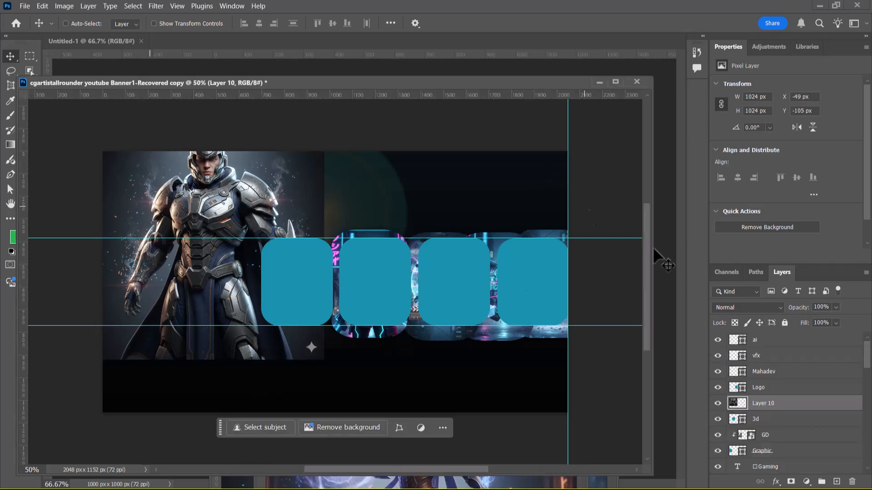
# Step: Rename the armored soldier's layer as 3d
pyautogui.click(758, 403)
pyautogui.write('3d')
pyautogui.press('Return')
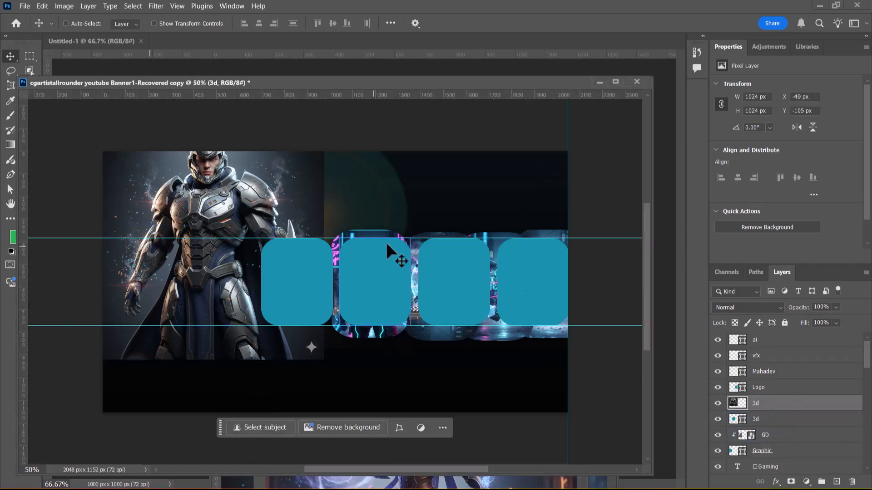
# Step: Convert the soldier layer to a smart object and clip it to the 3d card shape
pyautogui.rightClick(770, 401)
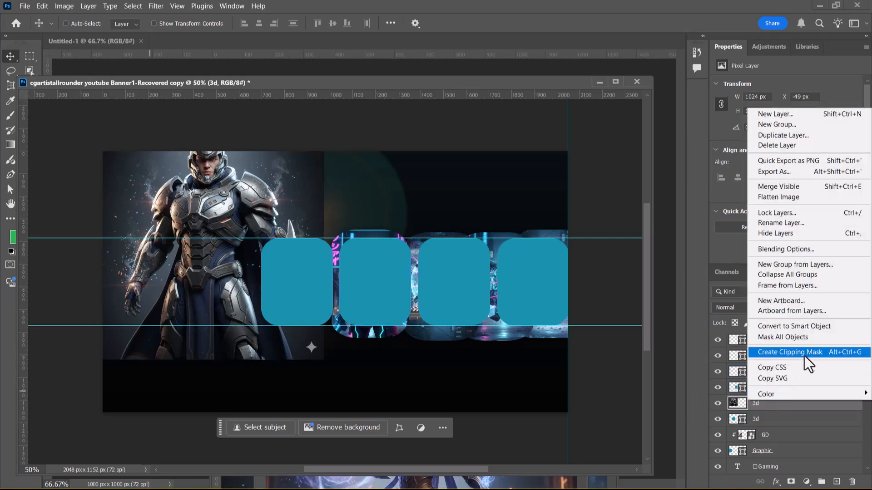
pyautogui.click(817, 327)
pyautogui.rightClick(783, 405)
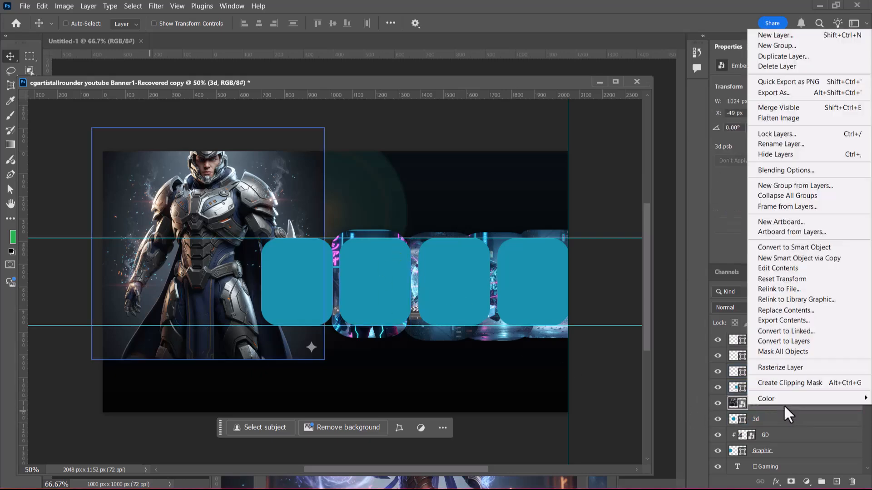
pyautogui.click(808, 382)
# Step: Scale the clipped soldier image to 40% and position it so the full figure sits inside the second card
pyautogui.hotkey('ctrl', 't')
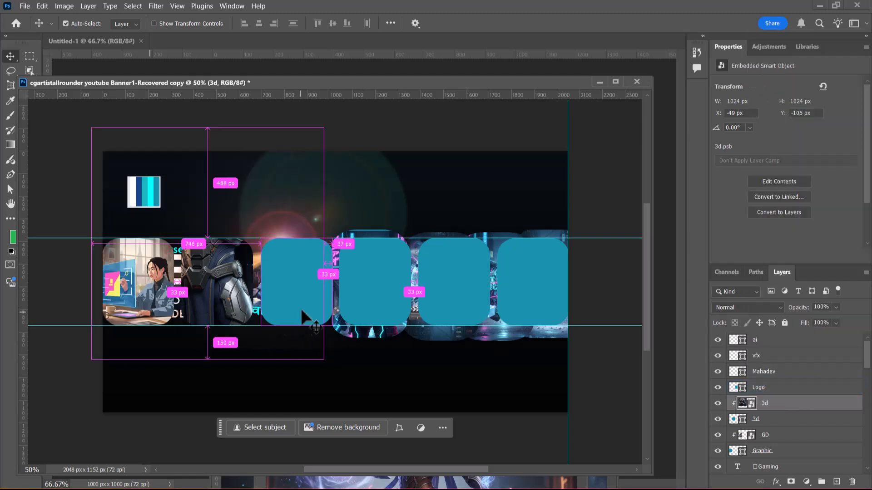
pyautogui.moveTo(203, 32); pyautogui.dragTo(186, 33)
pyautogui.moveTo(213, 292); pyautogui.dragTo(221, 319)
pyautogui.moveTo(198, 31); pyautogui.dragTo(188, 33)
pyautogui.moveTo(248, 287); pyautogui.dragTo(248, 298)
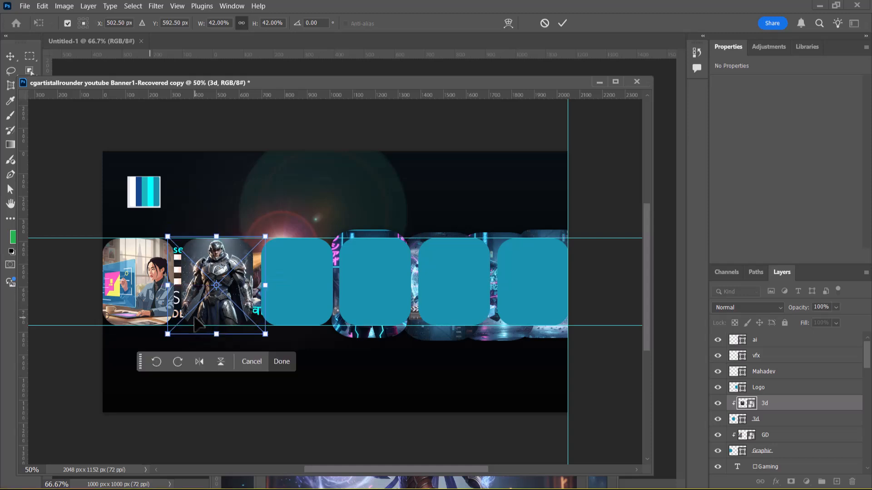
pyautogui.moveTo(257, 31); pyautogui.dragTo(255, 32)
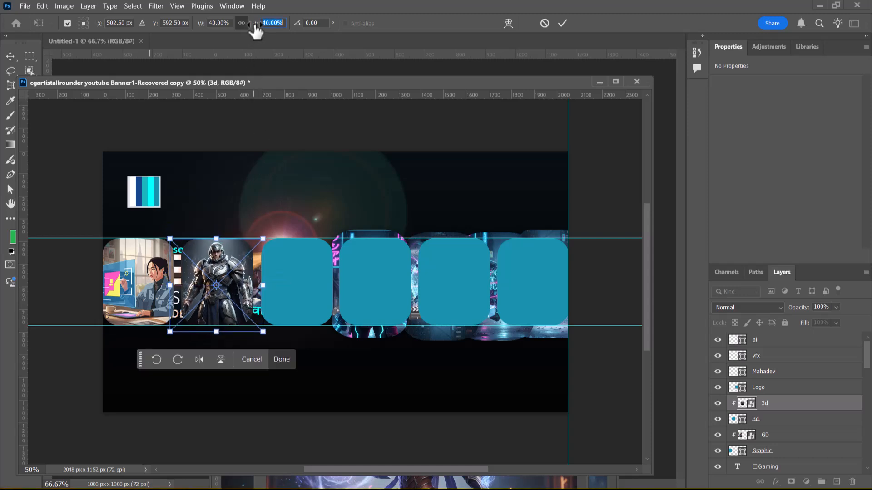
pyautogui.press('Return')
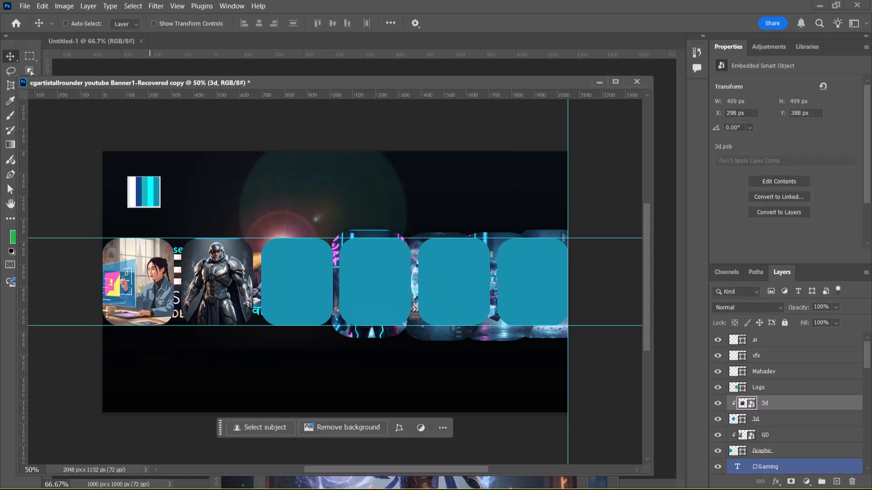
# Step: Select the Logo card layer and clear the workspace by closing Untitled-1 and moving the banner copy and 3d.png windows apart
pyautogui.click(783, 388)
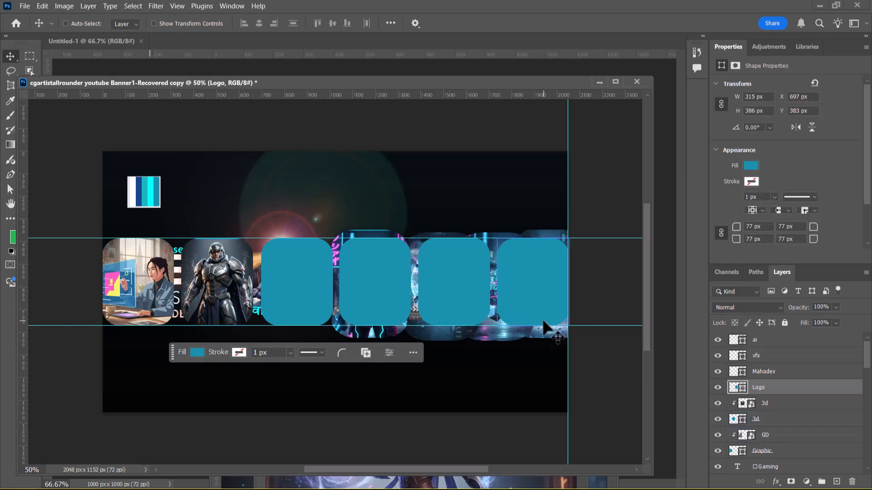
pyautogui.moveTo(139, 83); pyautogui.dragTo(378, 89)
pyautogui.moveTo(87, 44); pyautogui.dragTo(205, 105)
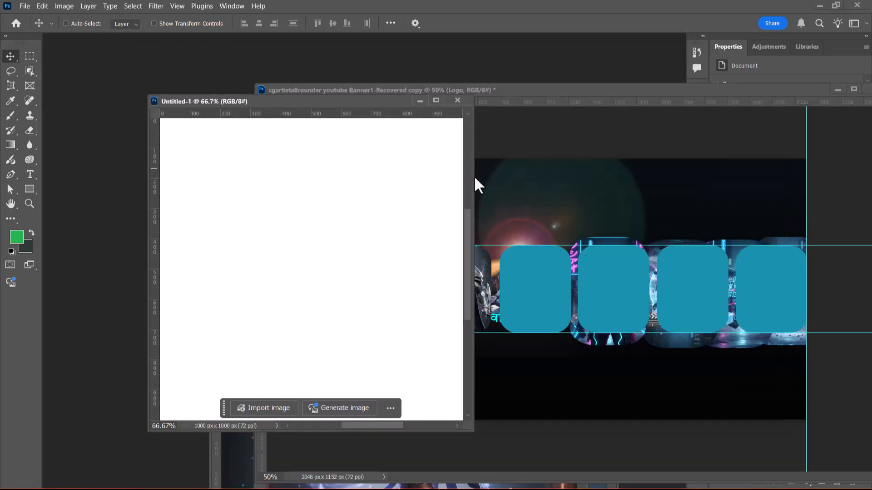
pyautogui.click(458, 100)
pyautogui.moveTo(235, 301); pyautogui.dragTo(85, 276)
# Step: Bring the original cgartistallrounder youtube Banner1-Recovered.psd window forward and move it lower so the banner copy's title stays reachable
pyautogui.press('super')
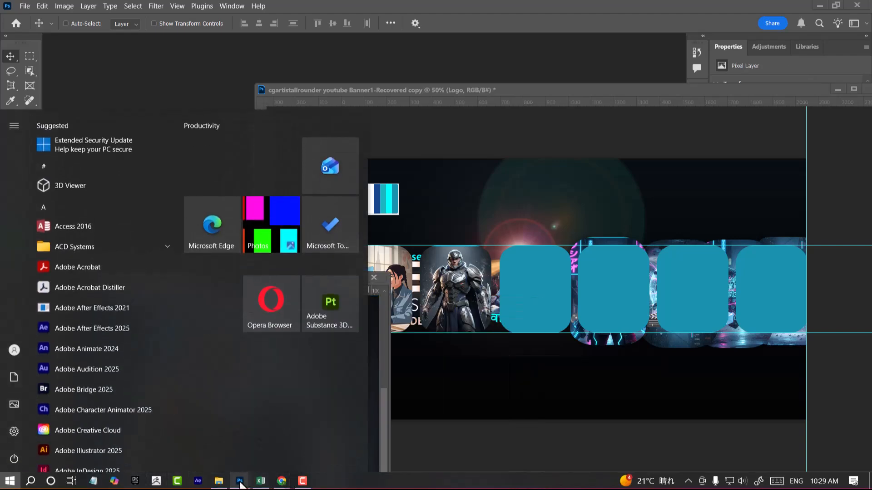
pyautogui.moveTo(240, 480)
pyautogui.click(162, 445)
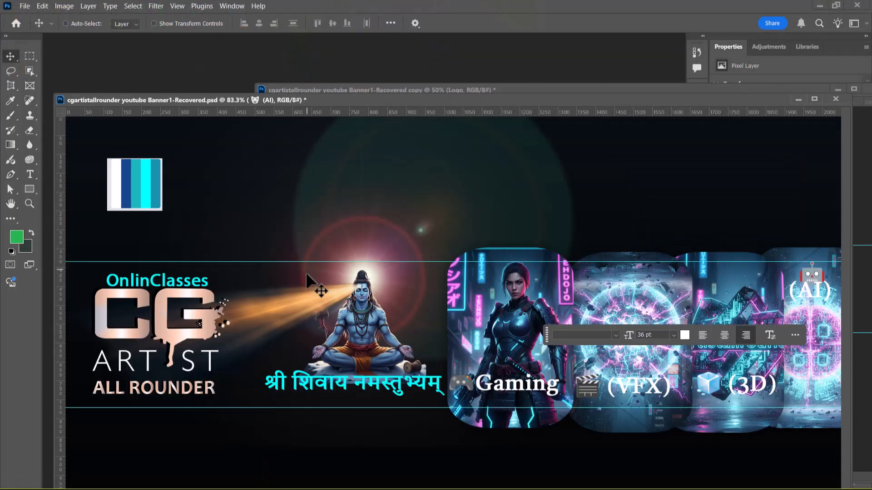
pyautogui.moveTo(469, 97); pyautogui.dragTo(496, 152)
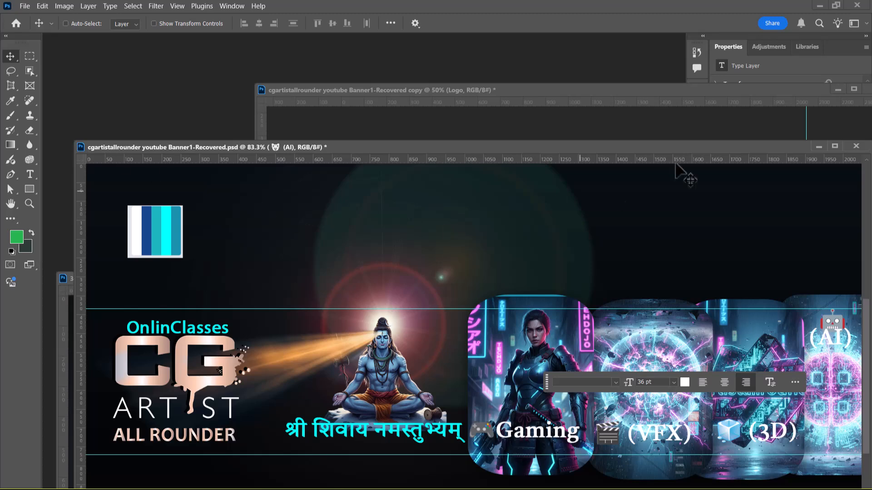
# Step: Shrink the original Banner1-Recovered.psd window and shift it and the banner copy window so they overlap with both reachable beside the panels
pyautogui.moveTo(772, 148); pyautogui.dragTo(681, 143)
pyautogui.moveTo(728, 93); pyautogui.dragTo(596, 91)
pyautogui.click(85, 143)
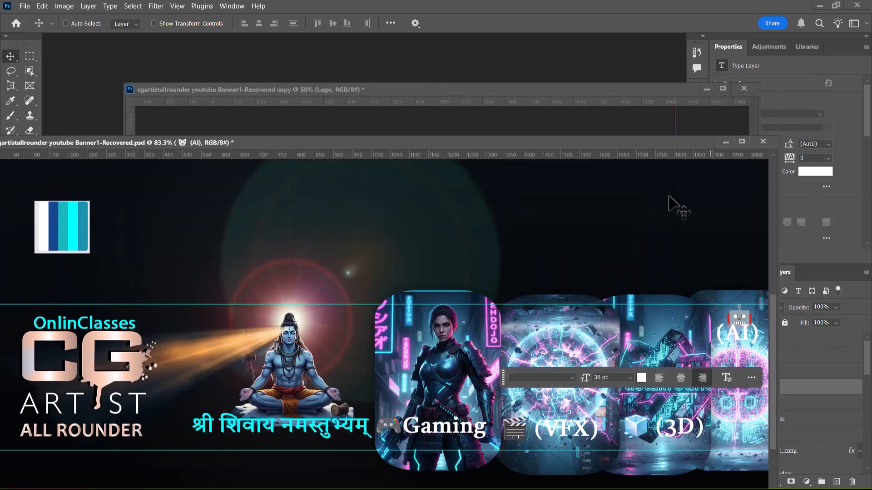
pyautogui.moveTo(660, 155); pyautogui.dragTo(763, 140)
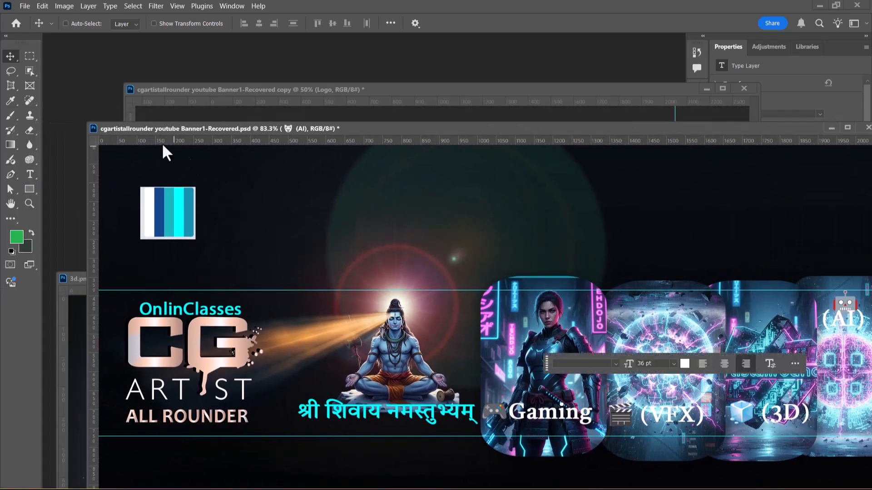
pyautogui.moveTo(88, 123); pyautogui.dragTo(231, 236)
pyautogui.moveTo(466, 241); pyautogui.dragTo(255, 136)
pyautogui.moveTo(610, 84); pyautogui.dragTo(481, 86)
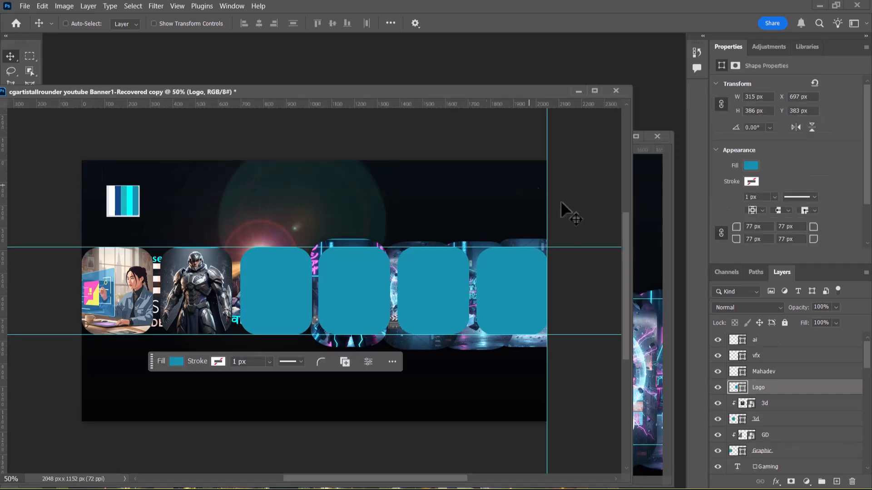
# Step: Bring the original Banner1-Recovered.psd window forward and select the Logo layer of the CG Artist artwork inside Group 1
pyautogui.click(645, 236)
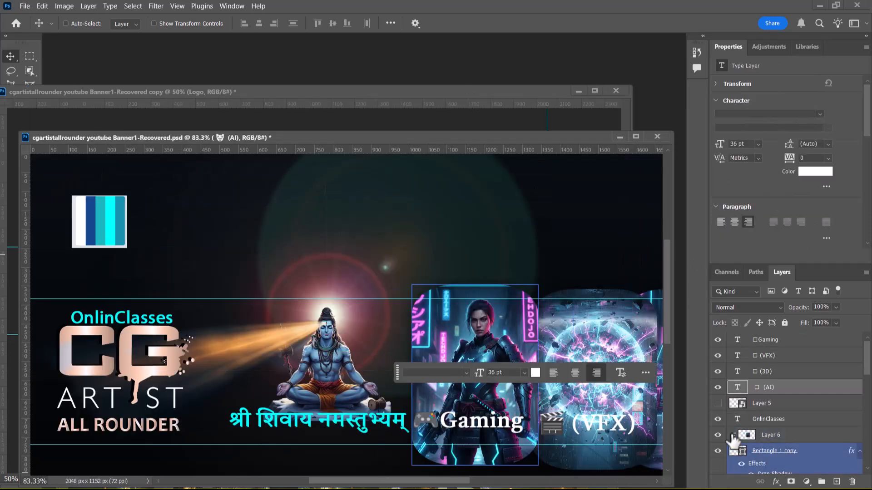
pyautogui.rightClick(131, 369)
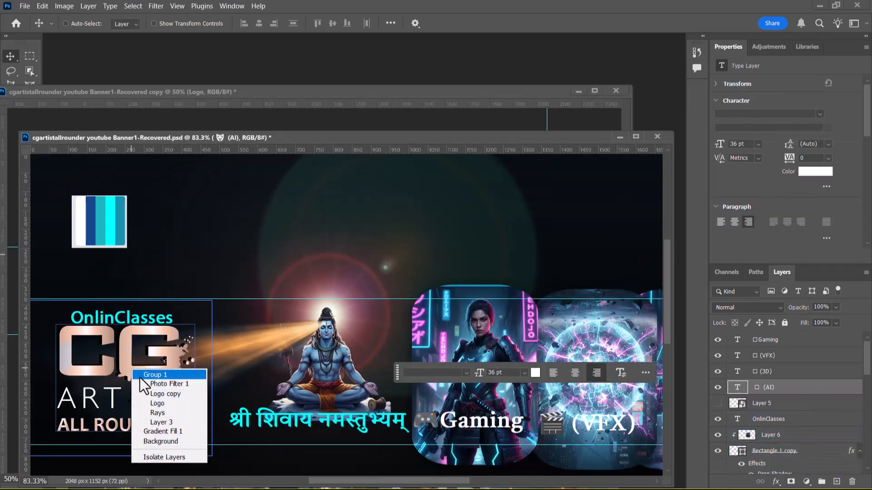
pyautogui.click(169, 404)
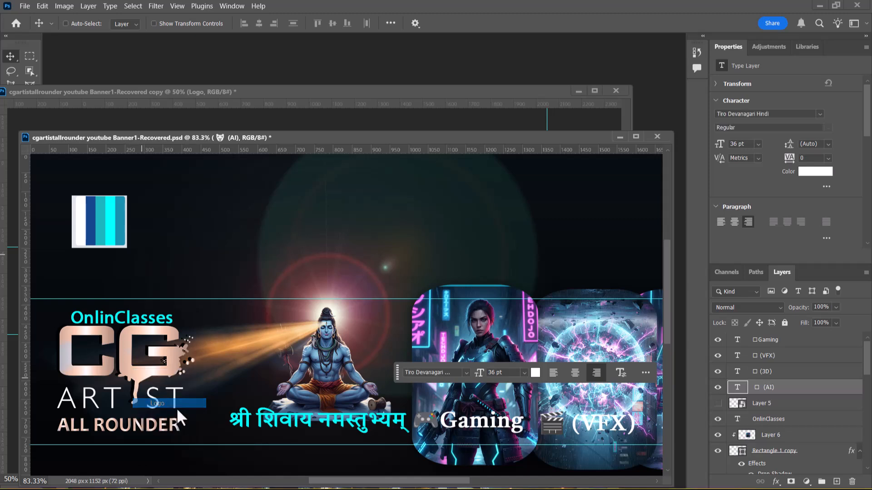
pyautogui.click(727, 407)
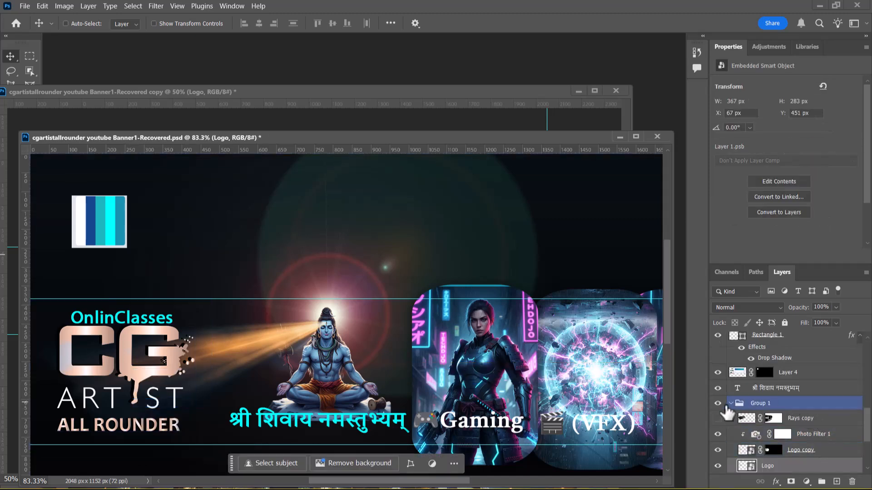
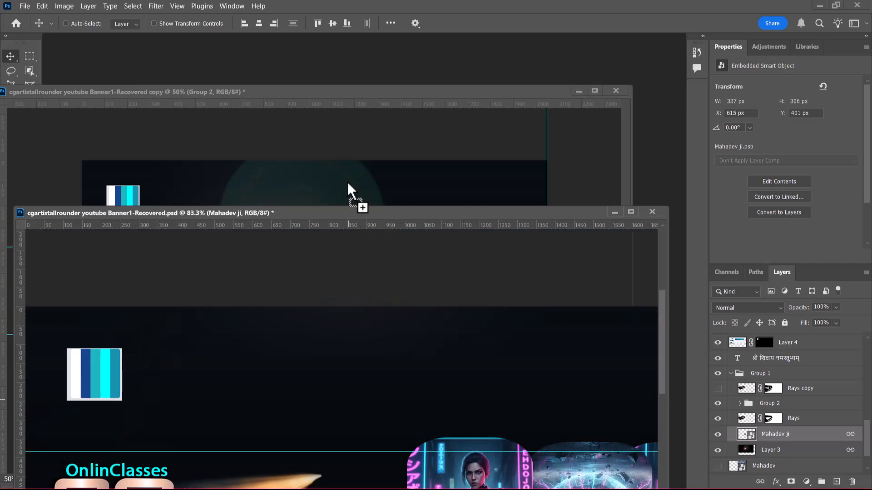
# Step: Copy the Mahadev ji artwork with its linked glow layer into the banner copy, directly above the Mahadev card layer, and centre it over that card
pyautogui.moveTo(258, 302); pyautogui.dragTo(319, 299)
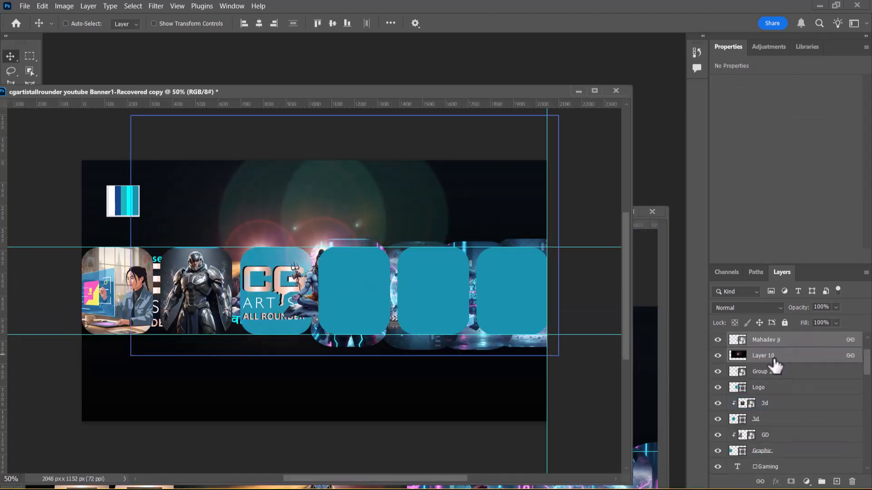
pyautogui.scroll(3, 800, 376)
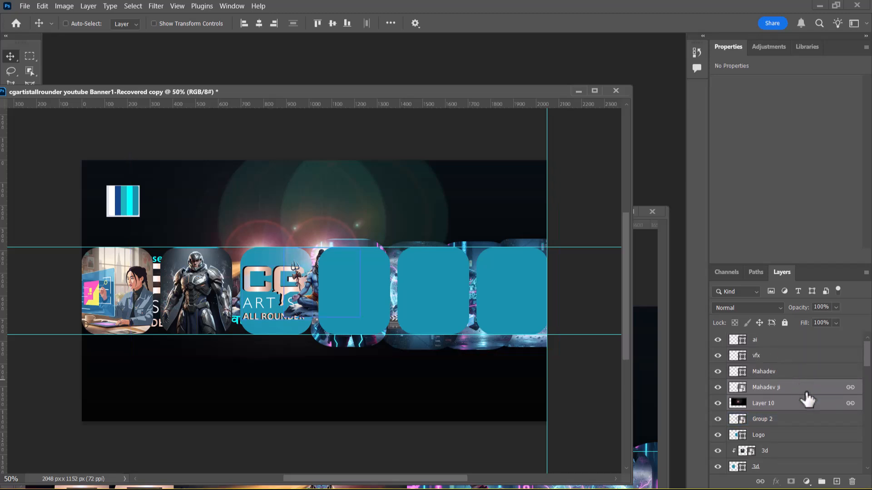
pyautogui.moveTo(801, 409); pyautogui.dragTo(792, 364)
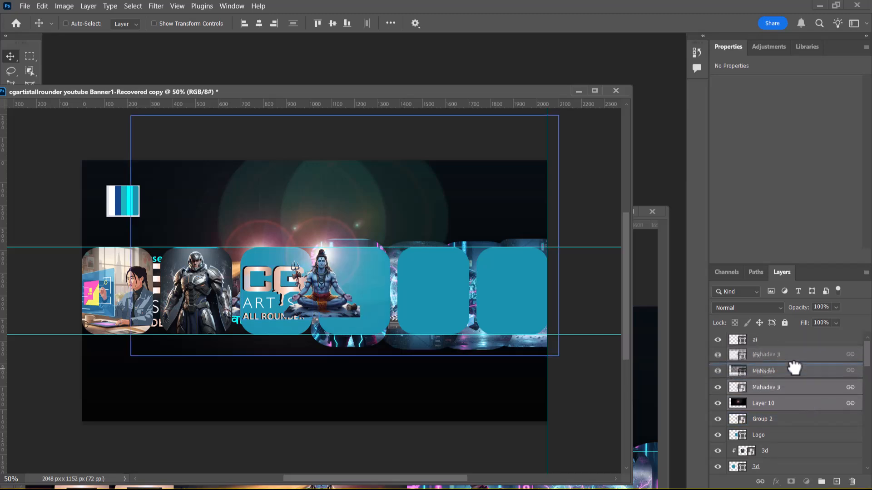
pyautogui.moveTo(316, 298); pyautogui.dragTo(348, 306)
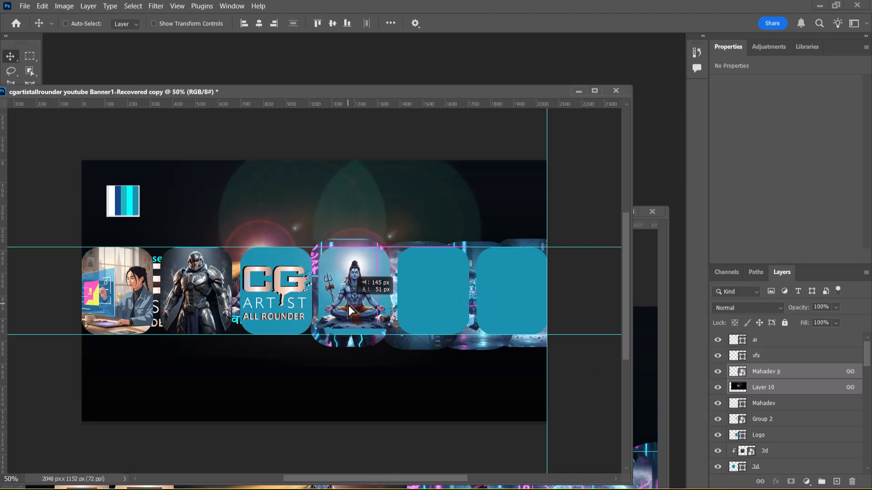
# Step: Try to clip the Mahadev ji layer to the layer beneath it and swap its stacking order with Layer 10
pyautogui.click(738, 405)
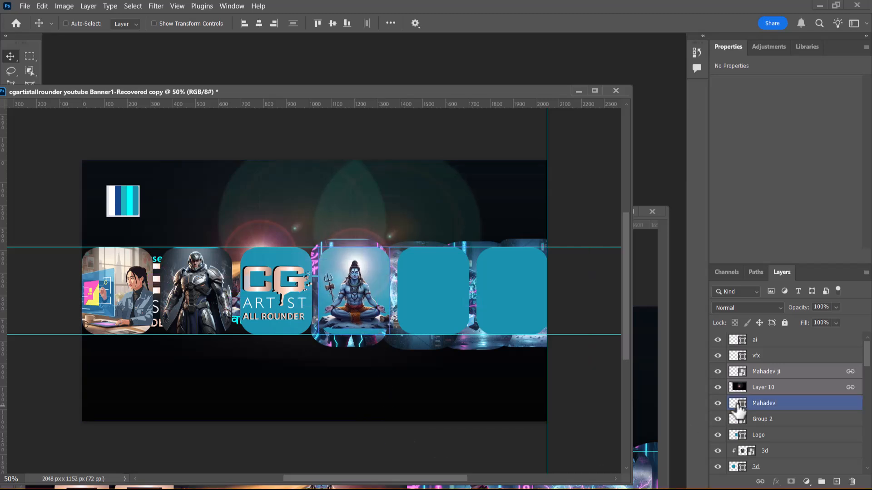
pyautogui.click(796, 373)
pyautogui.rightClick(798, 372)
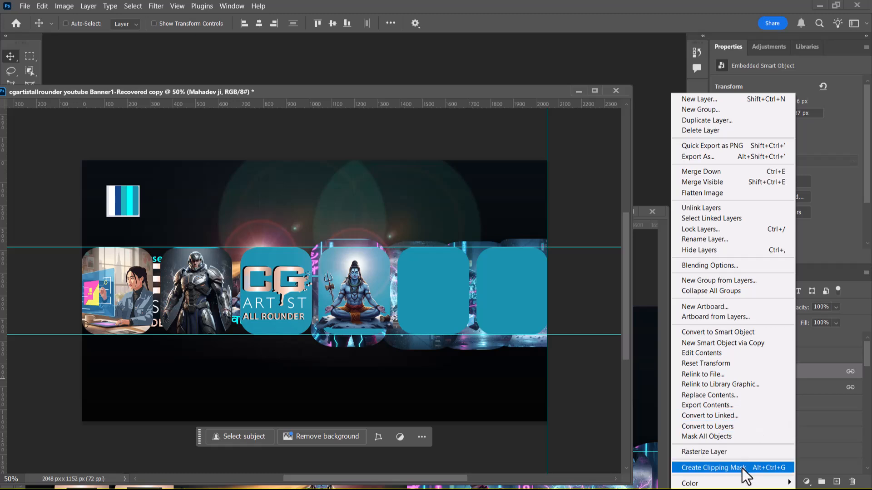
pyautogui.click(742, 468)
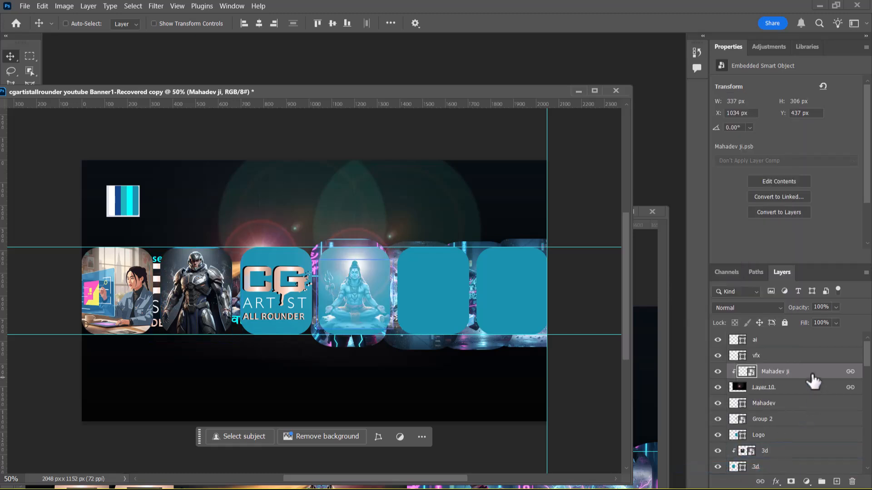
pyautogui.moveTo(814, 379); pyautogui.dragTo(812, 394)
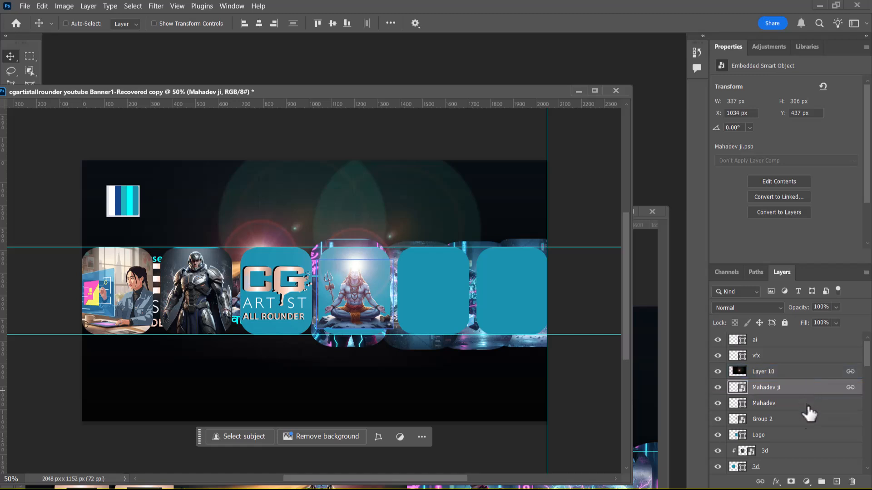
pyautogui.click(788, 380)
pyautogui.moveTo(789, 379); pyautogui.dragTo(788, 391)
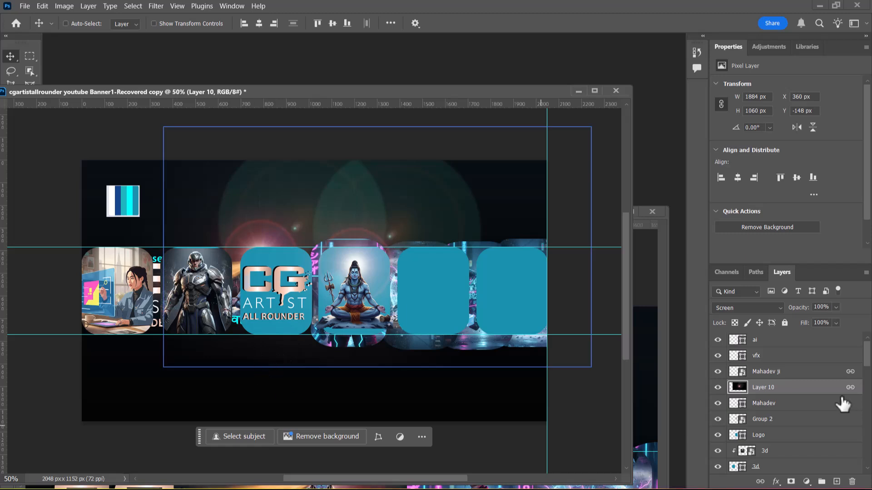
# Step: Select the vfx card layer, minimise the original Banner1-Recovered.psd window and raise the banner copy window to expose the image windows behind
pyautogui.click(787, 403)
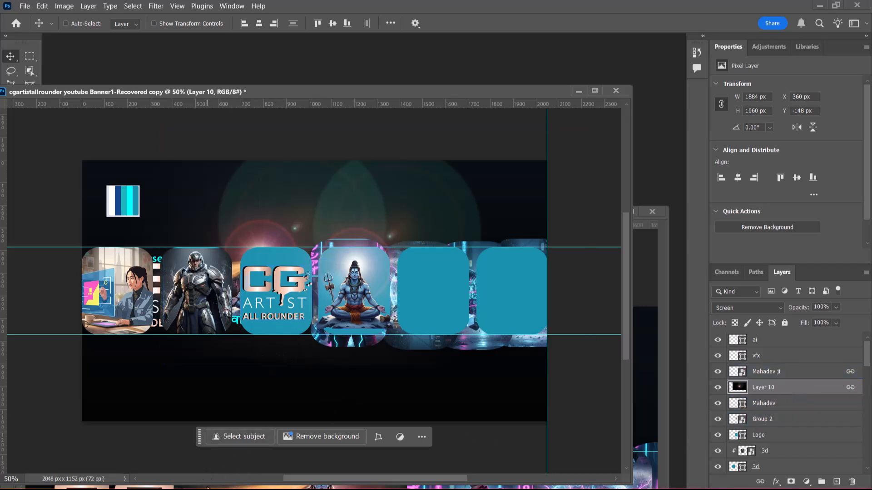
pyautogui.click(776, 358)
pyautogui.click(638, 474)
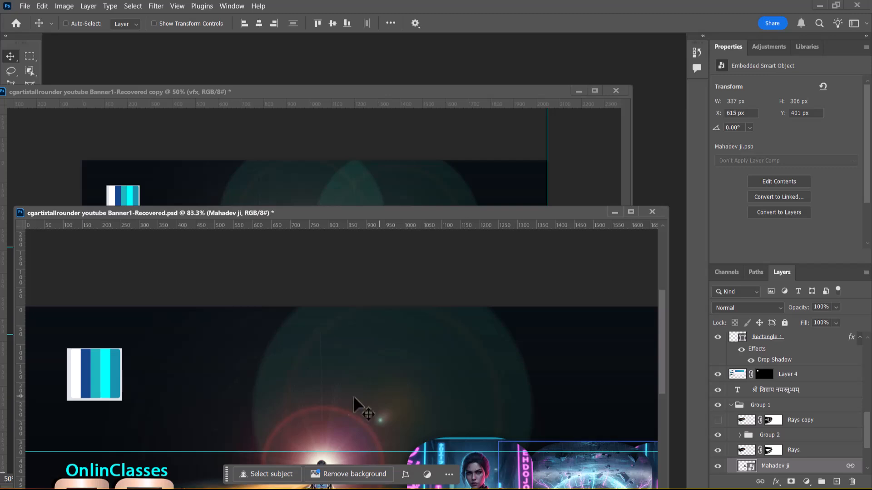
pyautogui.click(614, 212)
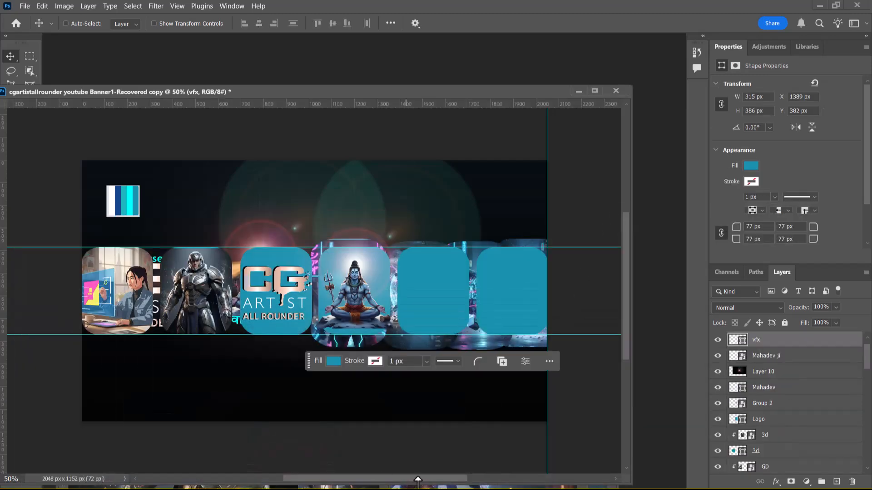
pyautogui.scroll(-3, 318, 470)
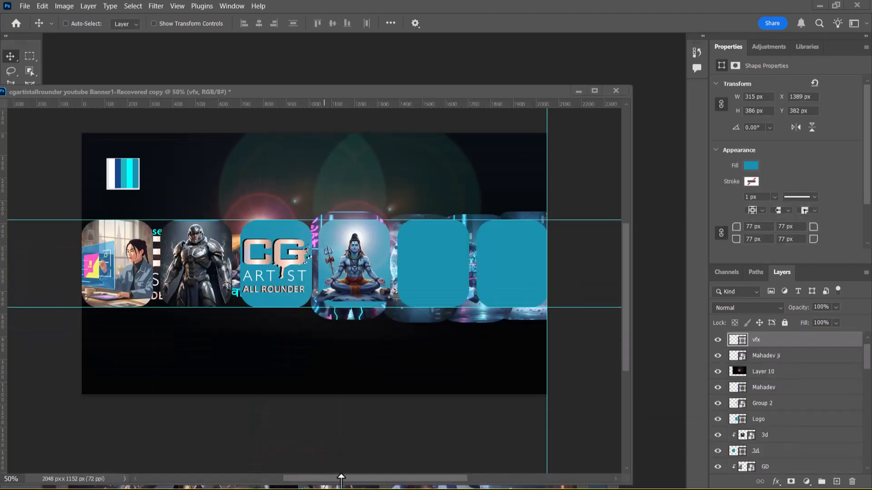
pyautogui.moveTo(388, 90); pyautogui.dragTo(397, 43)
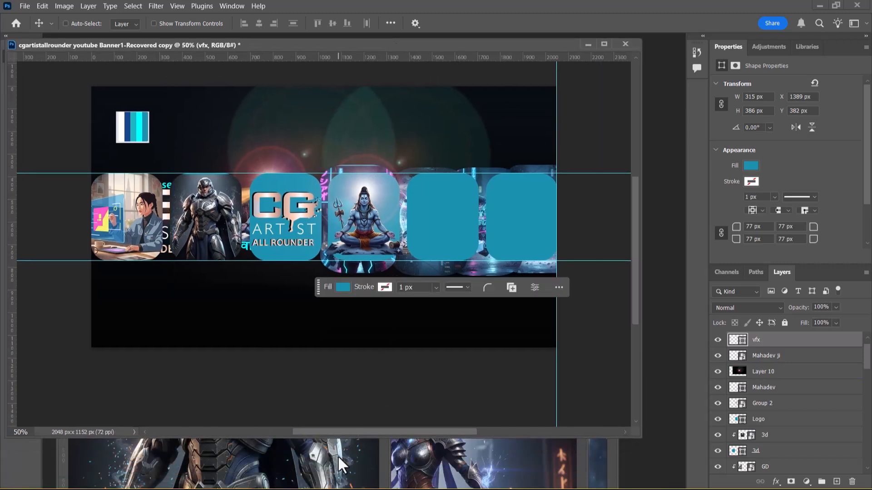
# Step: Copy the vfx.png sorceress image into the banner copy directly above the vfx card layer and name the new layer vfx
pyautogui.click(340, 447)
pyautogui.click(374, 277)
pyautogui.click(437, 471)
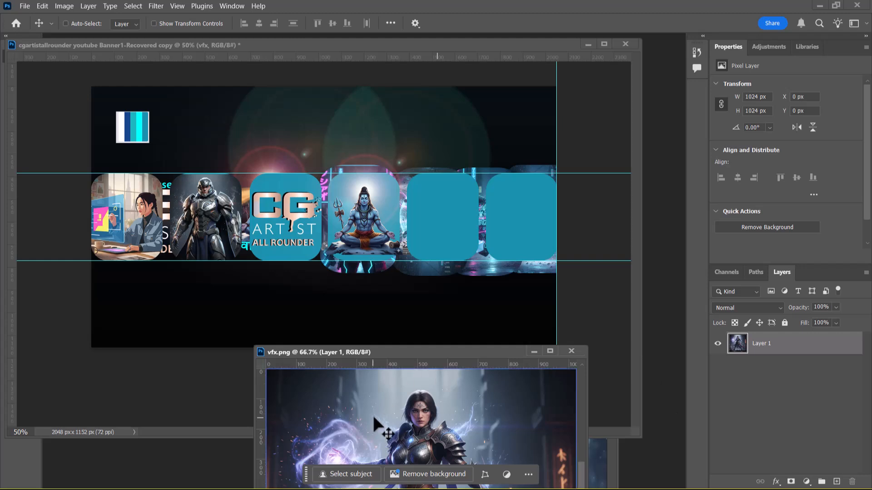
pyautogui.moveTo(390, 431); pyautogui.dragTo(434, 191)
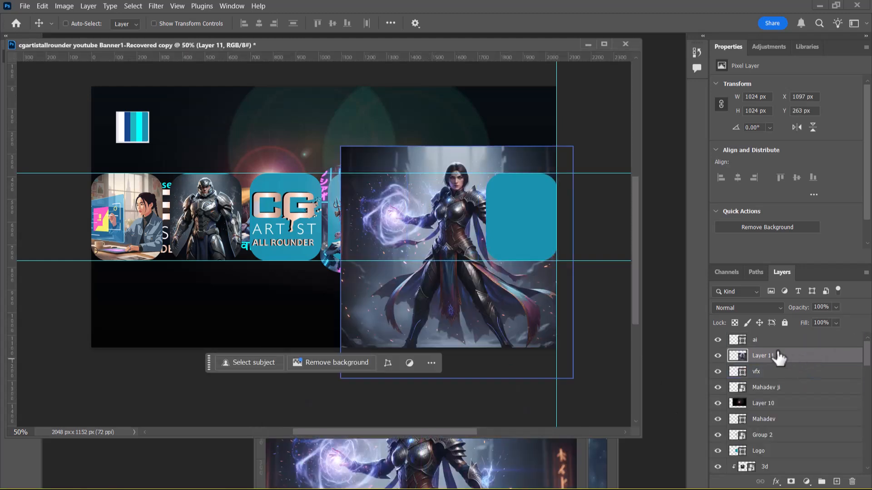
pyautogui.write('vfx')
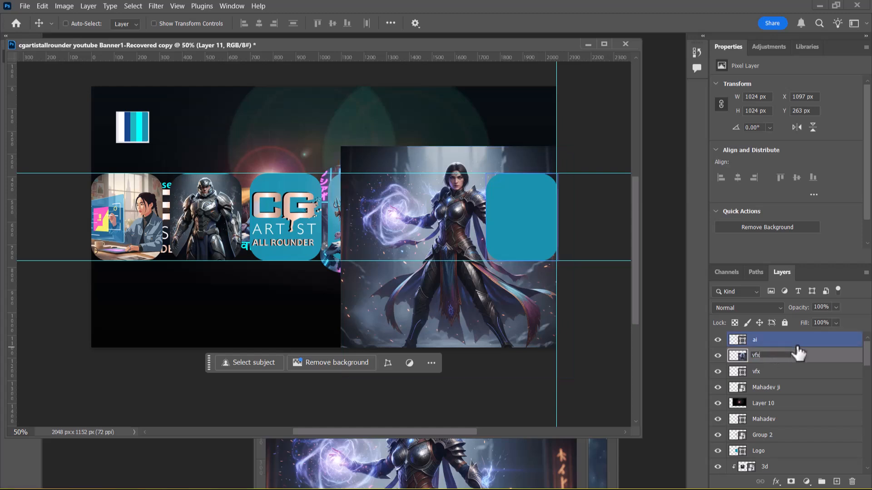
pyautogui.press('Return')
# Step: Convert the vfx image layer to a smart object and clip it to the vfx card shape
pyautogui.rightClick(806, 353)
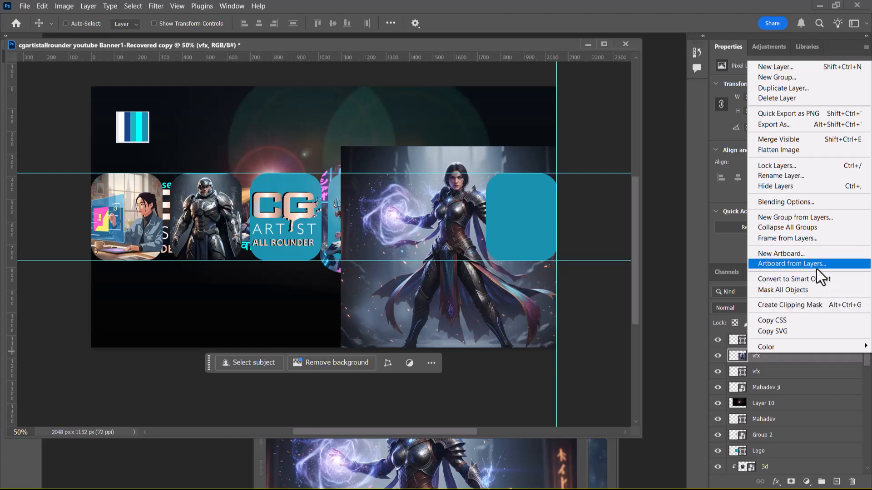
pyautogui.click(814, 280)
pyautogui.rightClick(798, 353)
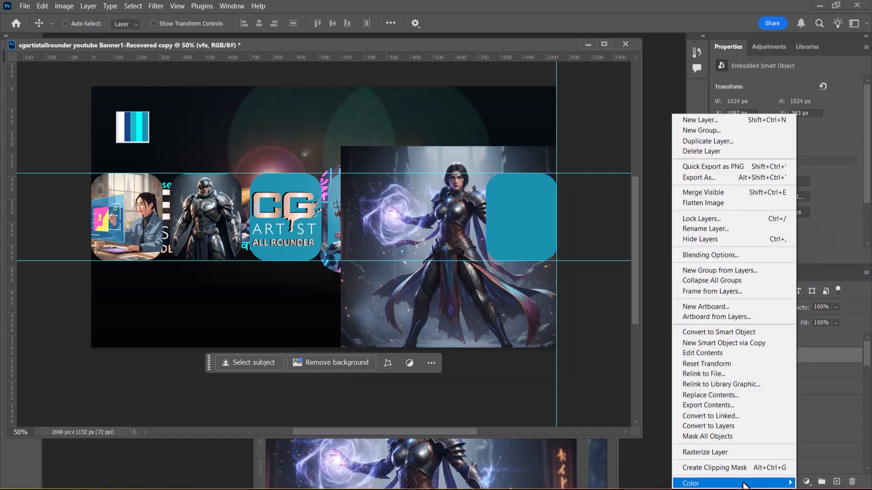
pyautogui.click(745, 466)
# Step: Scale the clipped vfx image to 39% and position it so the full figure fits inside the vfx card
pyautogui.hotkey('ctrl', 't')
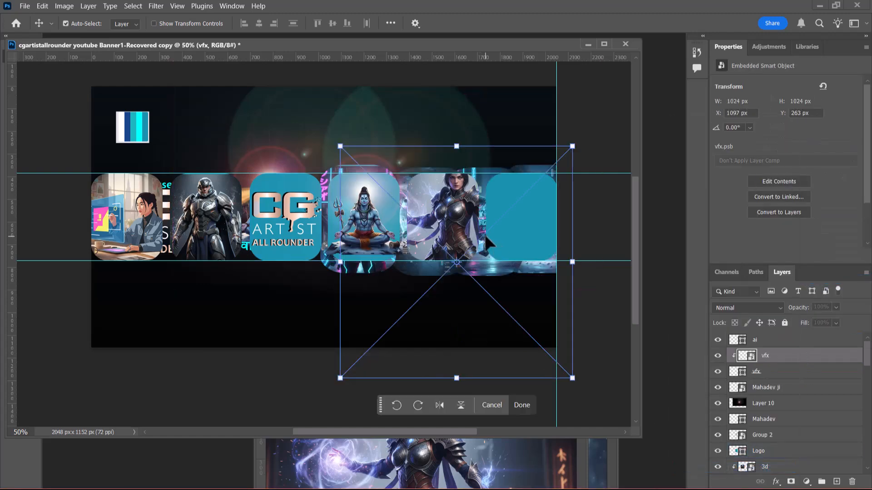
pyautogui.moveTo(254, 24); pyautogui.dragTo(223, 46)
pyautogui.moveTo(458, 232); pyautogui.dragTo(449, 199)
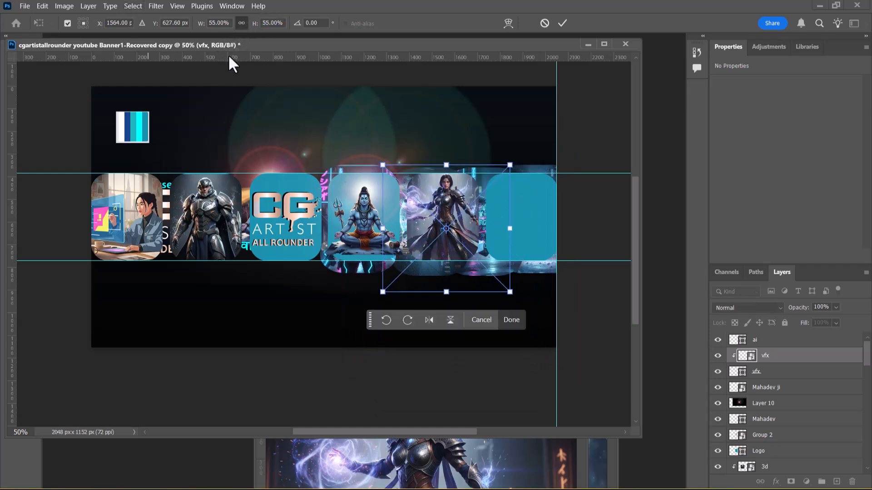
pyautogui.moveTo(252, 26); pyautogui.dragTo(246, 27)
pyautogui.moveTo(447, 225)
pyautogui.mouseDown()
pyautogui.moveTo(447, 215)
pyautogui.moveTo(458, 222)
pyautogui.mouseUp()
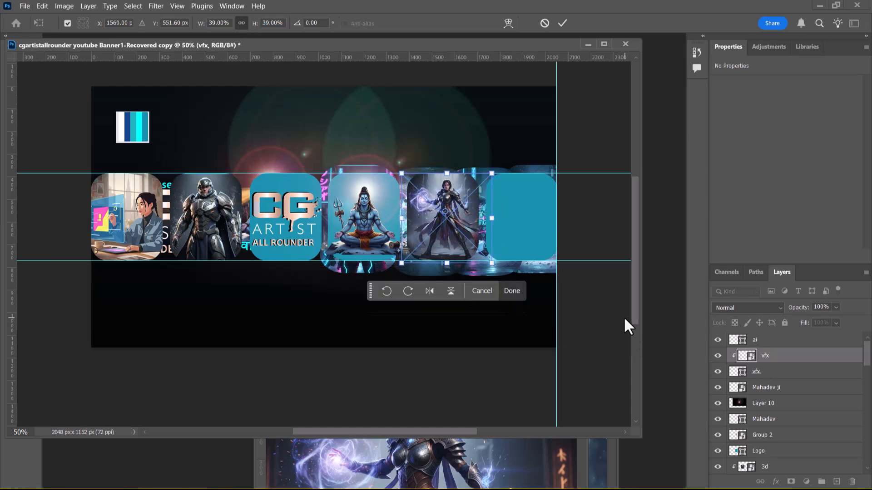
pyautogui.press('Return')
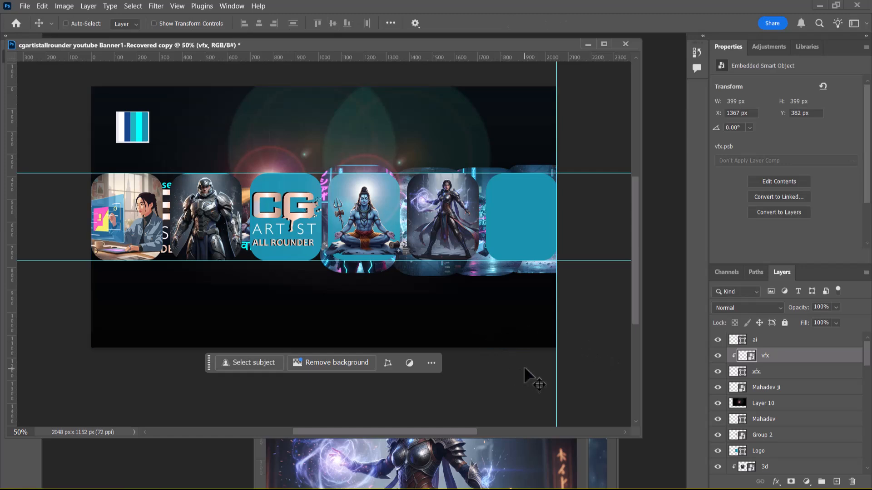
# Step: Bring the vfx.png window forward and close it
pyautogui.click(420, 470)
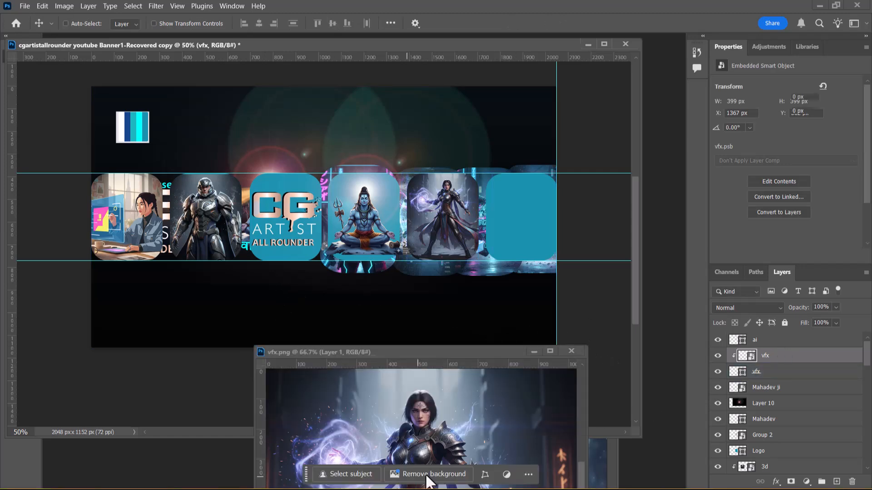
pyautogui.click(576, 344)
pyautogui.click(567, 454)
pyautogui.click(570, 351)
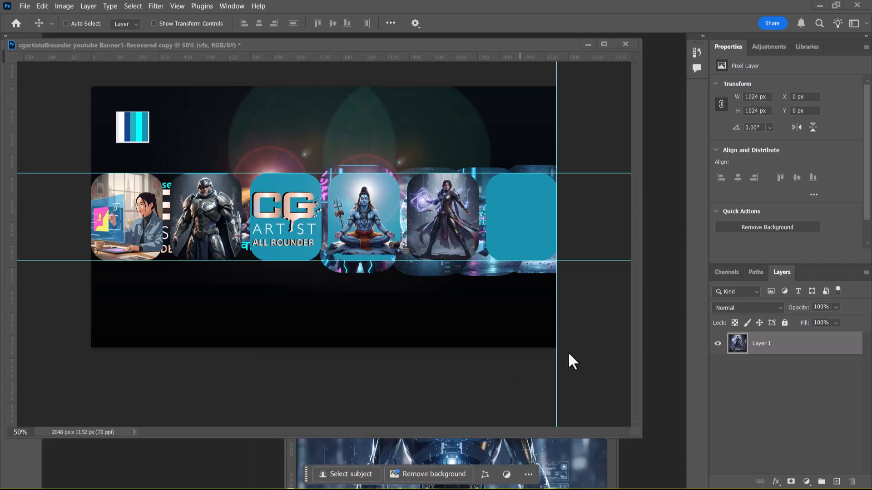
# Step: Copy the robot image into the banner copy as a layer named ai, placed directly above the ai card layer
pyautogui.click(503, 456)
pyautogui.moveTo(409, 405); pyautogui.dragTo(467, 219)
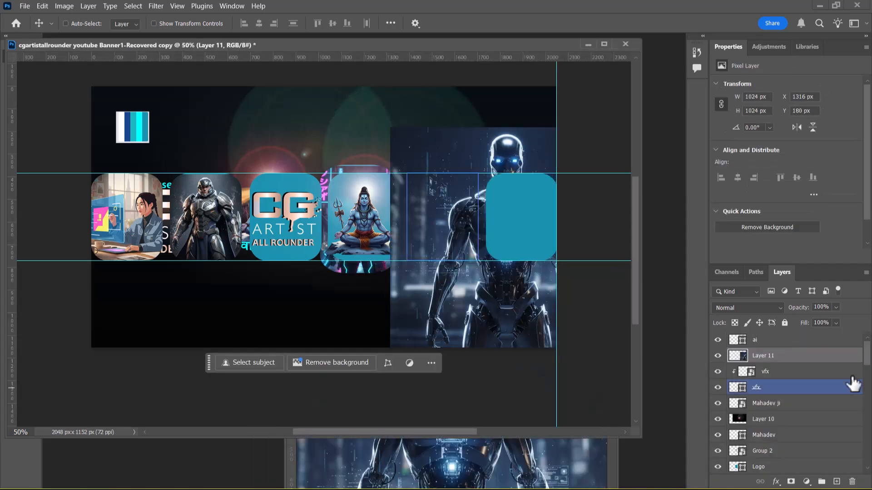
pyautogui.moveTo(803, 359); pyautogui.dragTo(800, 344)
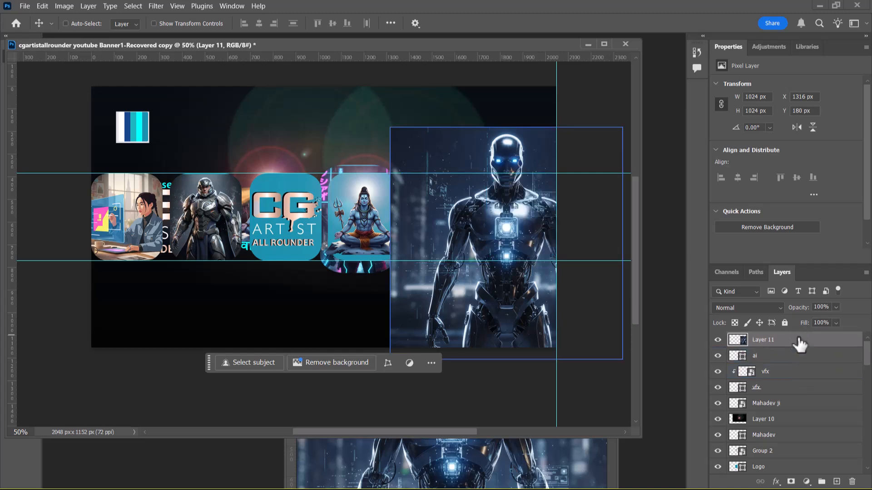
pyautogui.doubleClick(769, 340)
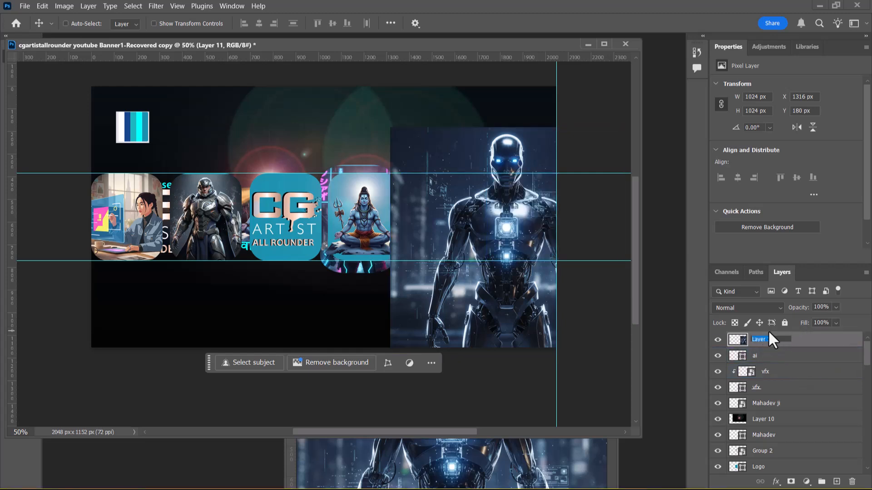
# Step: Convert the robot image layer to a smart object and clip it to the ai card shape
pyautogui.rightClick(799, 336)
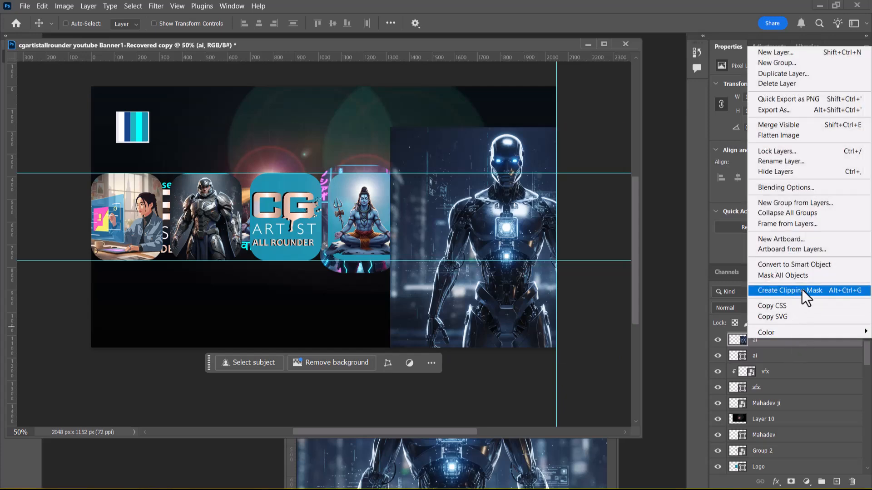
pyautogui.click(799, 264)
pyautogui.rightClick(795, 339)
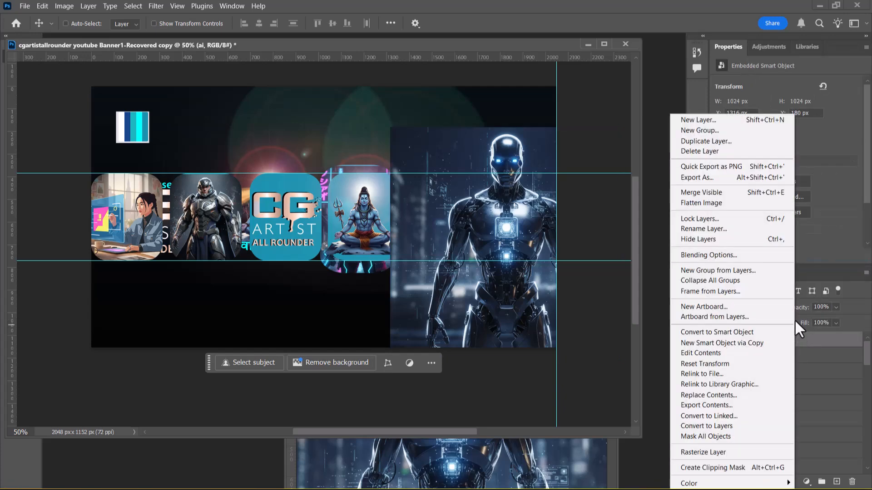
pyautogui.click(747, 469)
# Step: Scale the clipped robot image to 37% and position it so the figure is centred inside the ai card
pyautogui.hotkey('ctrl', 't')
pyautogui.moveTo(255, 27); pyautogui.dragTo(213, 31)
pyautogui.moveTo(538, 233); pyautogui.dragTo(549, 209)
pyautogui.moveTo(255, 26); pyautogui.dragTo(252, 26)
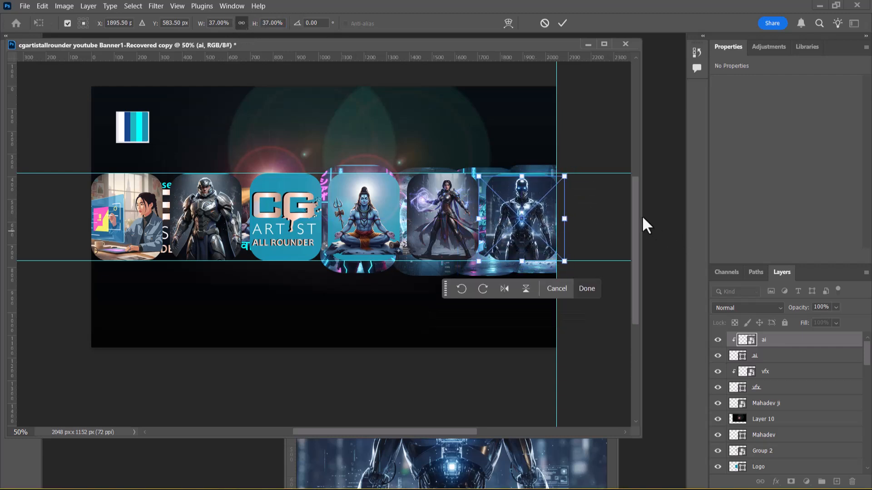
pyautogui.press('Return')
pyautogui.moveTo(520, 229); pyautogui.dragTo(519, 226)
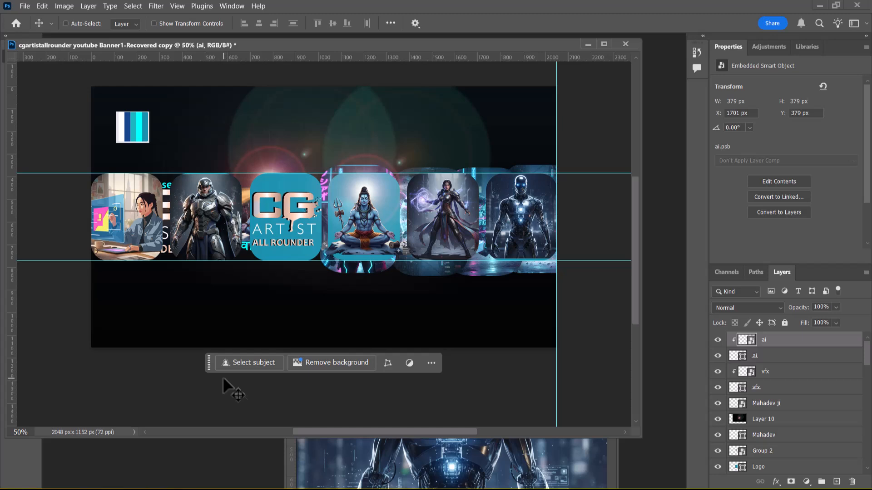
# Step: Add a black (000000) Solid Color fill layer directly above the 3d card shape
pyautogui.scroll(-4, 803, 393)
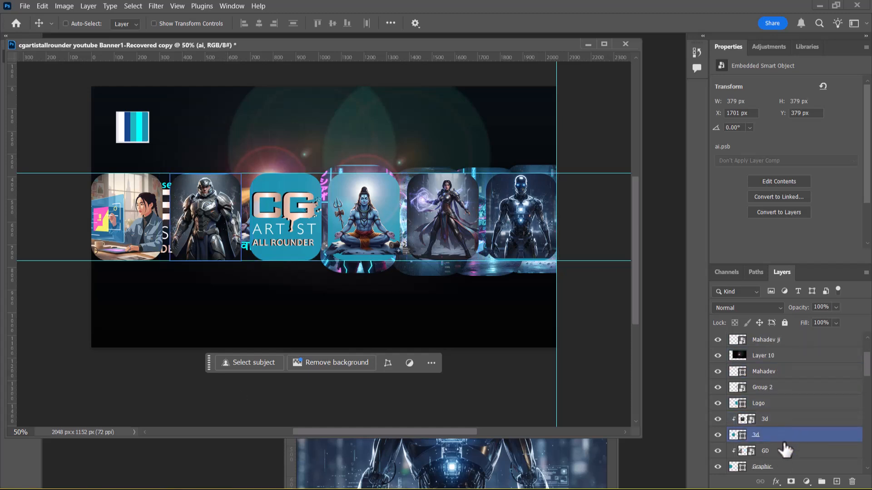
pyautogui.scroll(-2, 784, 437)
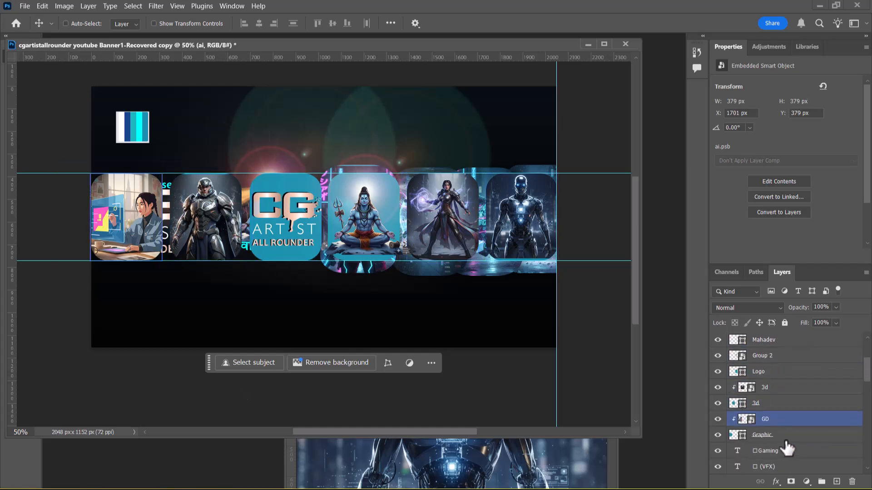
pyautogui.click(807, 482)
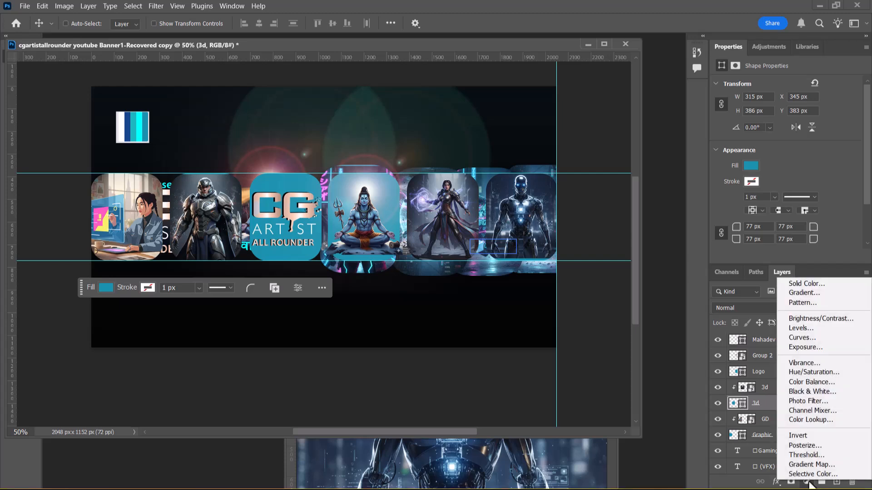
pyautogui.click(832, 284)
pyautogui.moveTo(594, 401); pyautogui.dragTo(526, 427)
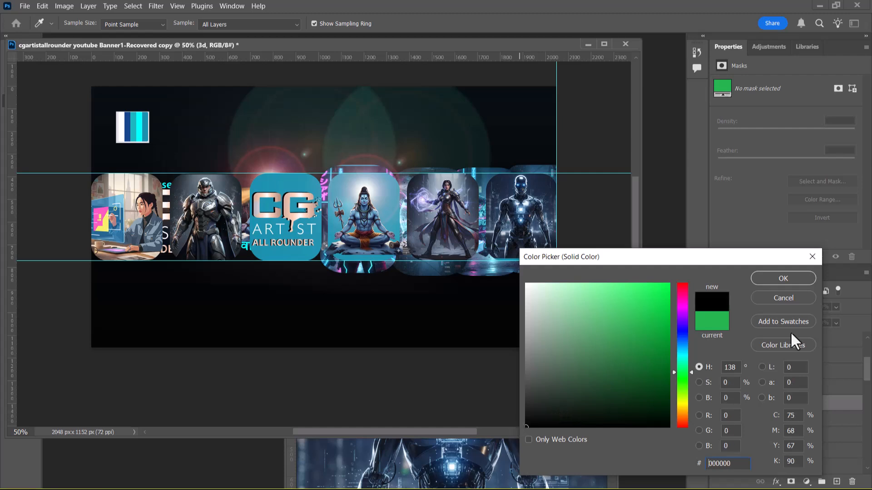
pyautogui.click(790, 279)
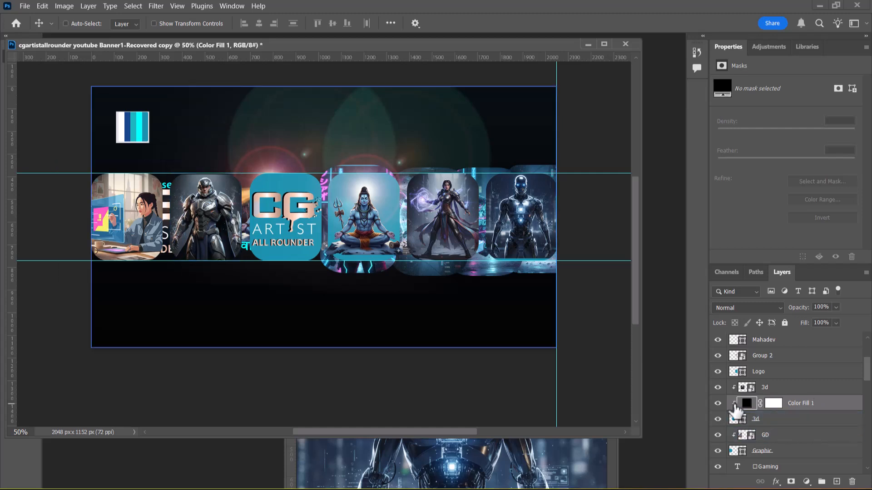
# Step: Release the black fill from its clipping mask and move it below the Graphic card layer
pyautogui.rightClick(807, 410)
pyautogui.click(804, 406)
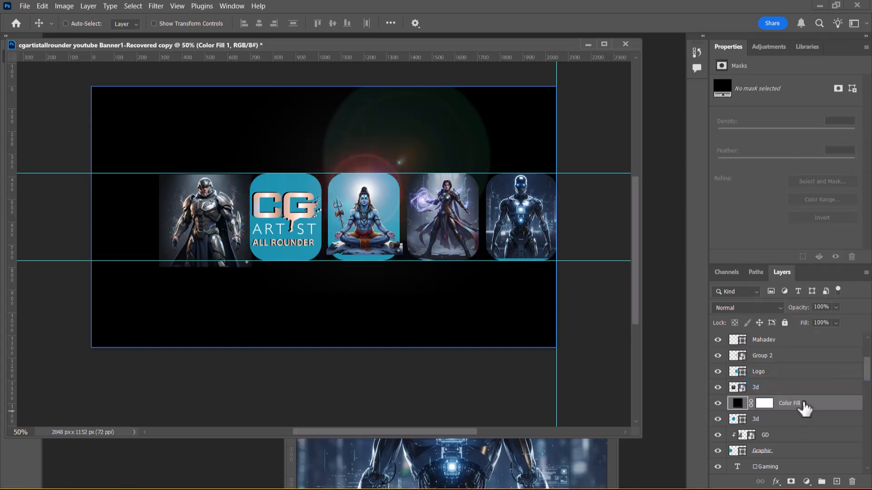
pyautogui.moveTo(806, 411); pyautogui.dragTo(805, 457)
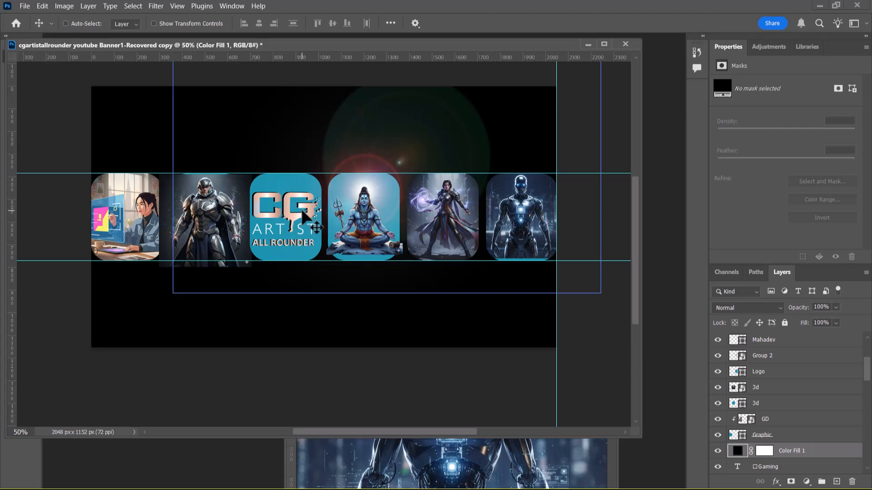
pyautogui.rightClick(294, 227)
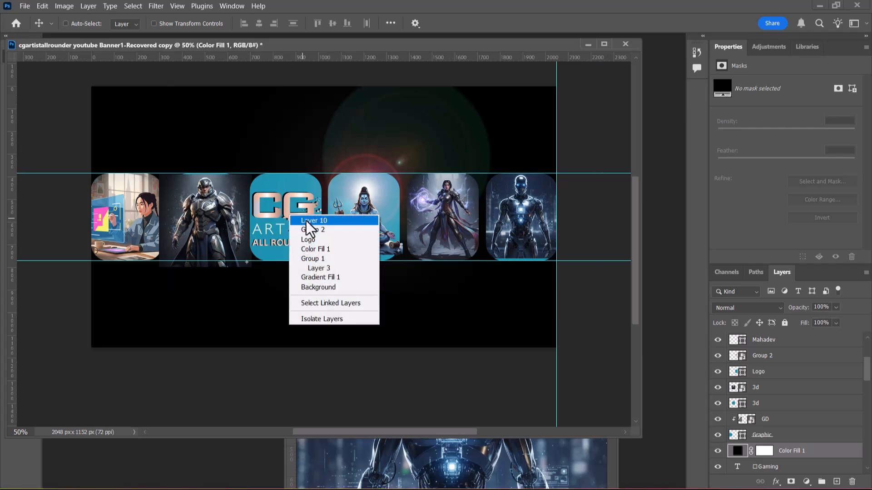
pyautogui.click(299, 225)
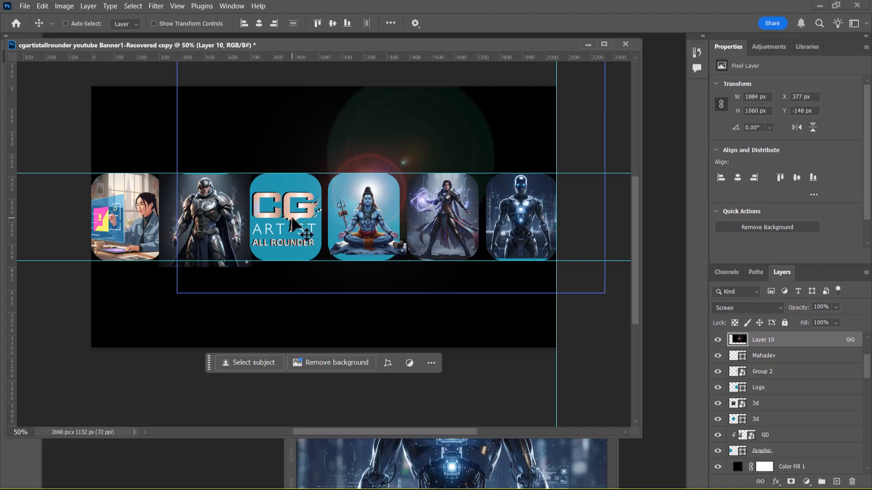
pyautogui.rightClick(292, 220)
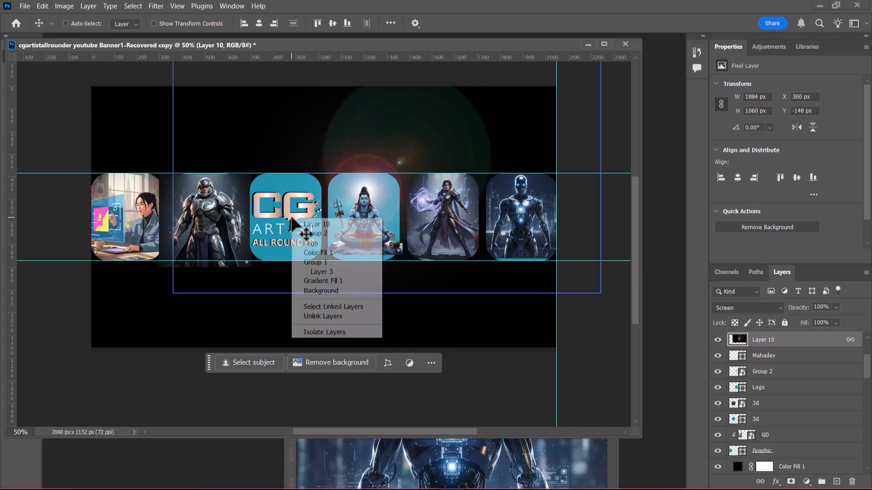
pyautogui.click(315, 244)
pyautogui.moveTo(297, 220); pyautogui.dragTo(295, 222)
pyautogui.hotkey('ctrl', 'z')
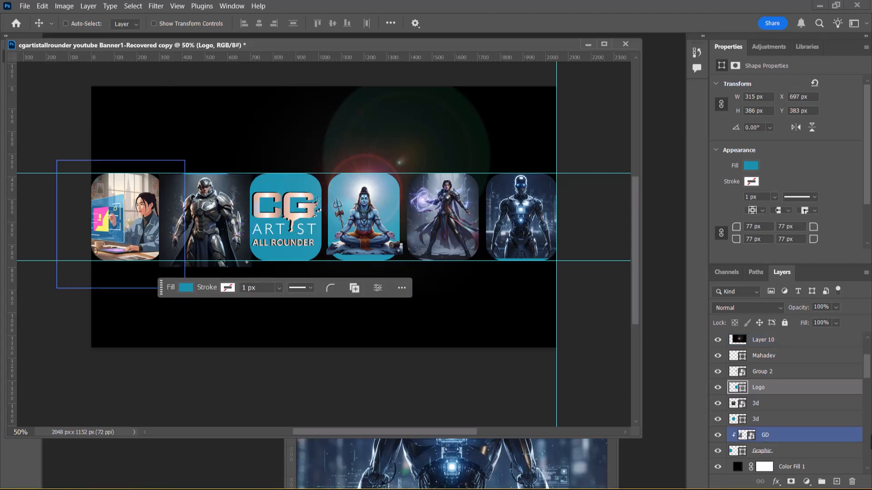
# Step: Rename the Group 2 layer as logo and position the artwork at X 712 px, Y 458 px inside the Logo card
pyautogui.click(780, 375)
pyautogui.doubleClick(767, 372)
pyautogui.write('logo')
pyautogui.press('Return')
pyautogui.moveTo(287, 219); pyautogui.dragTo(291, 215)
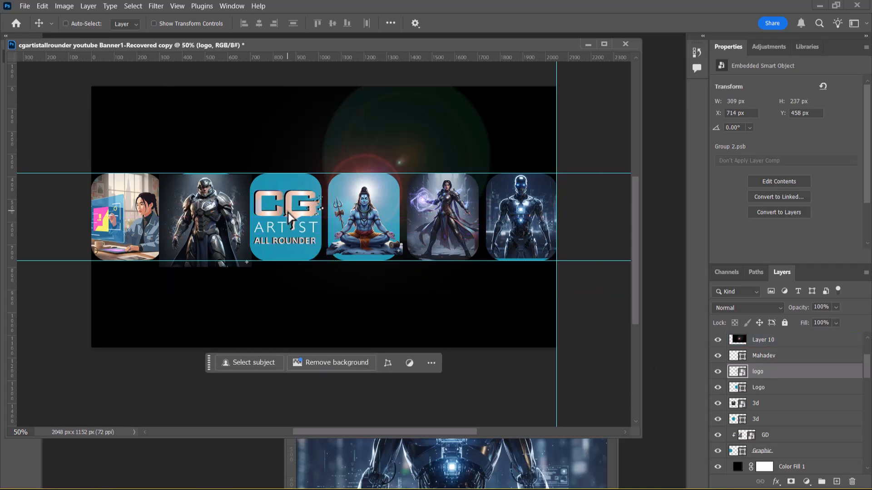
pyautogui.press('Left')
pyautogui.press('Left')
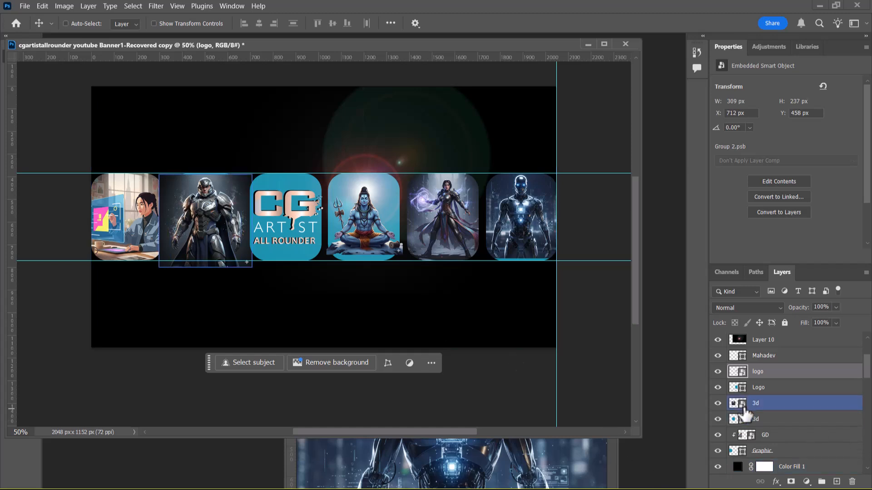
# Step: Change the Logo card shape's fill to black
pyautogui.click(735, 390)
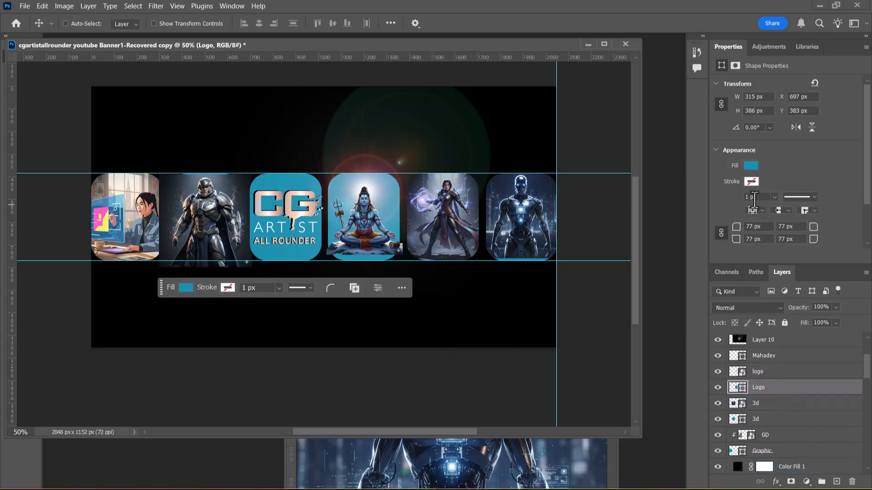
pyautogui.click(751, 165)
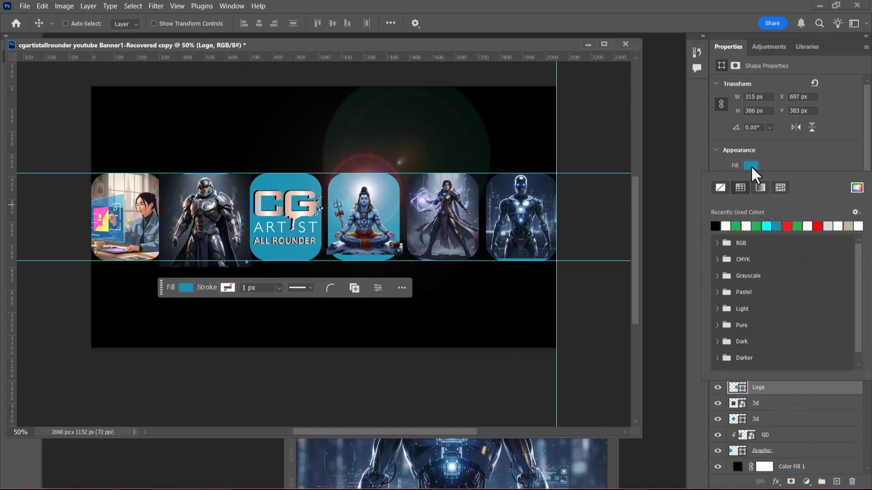
pyautogui.click(716, 224)
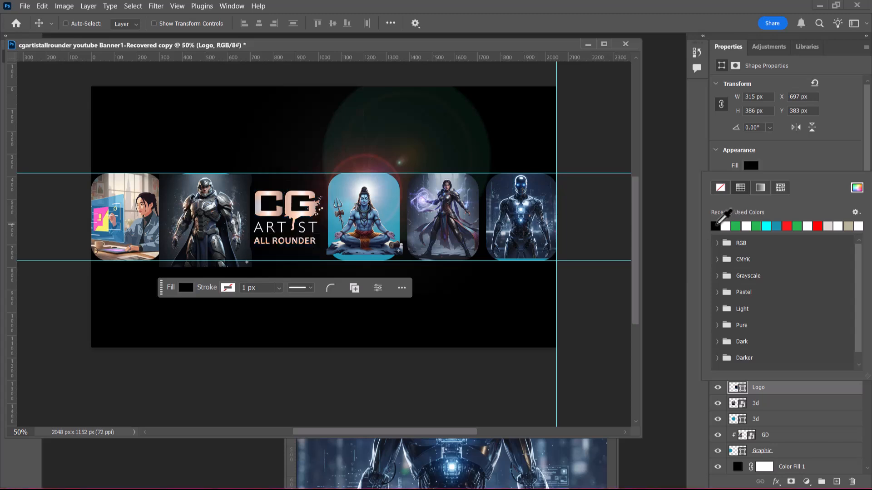
pyautogui.click(866, 425)
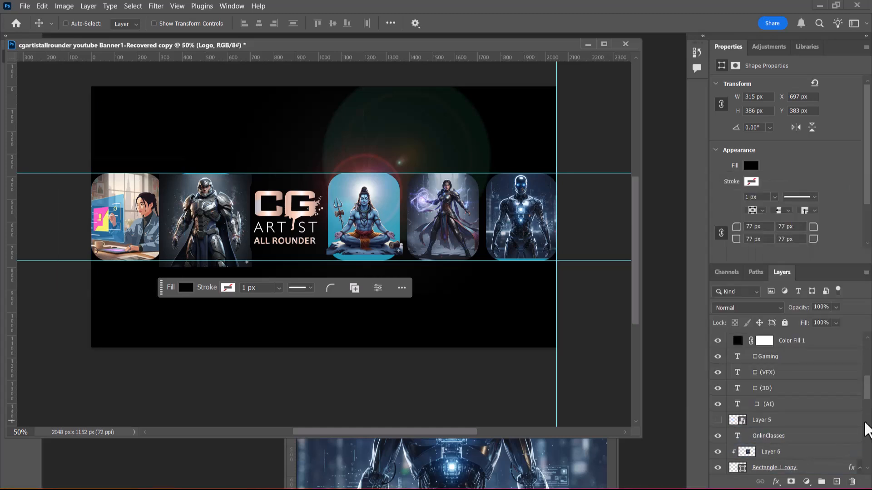
# Step: Clip the armoured 3d character image back into the 3d card shape below it
pyautogui.click(788, 390)
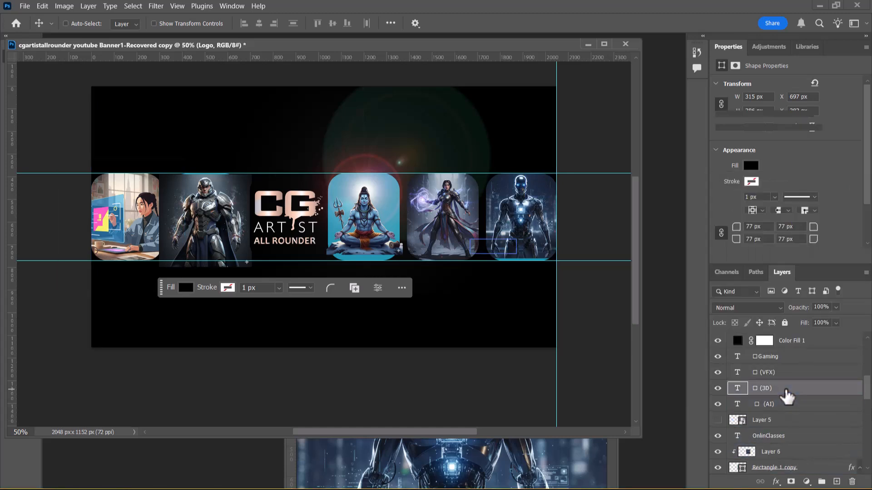
pyautogui.scroll(3, 794, 411)
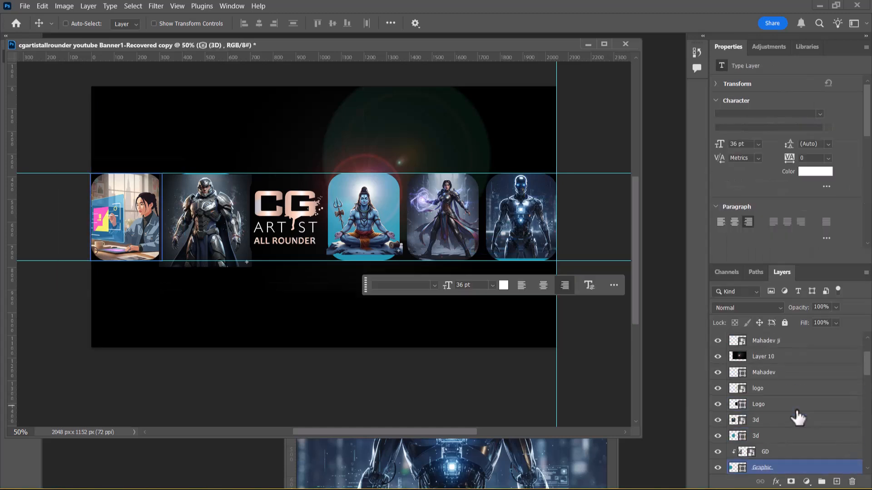
pyautogui.click(777, 425)
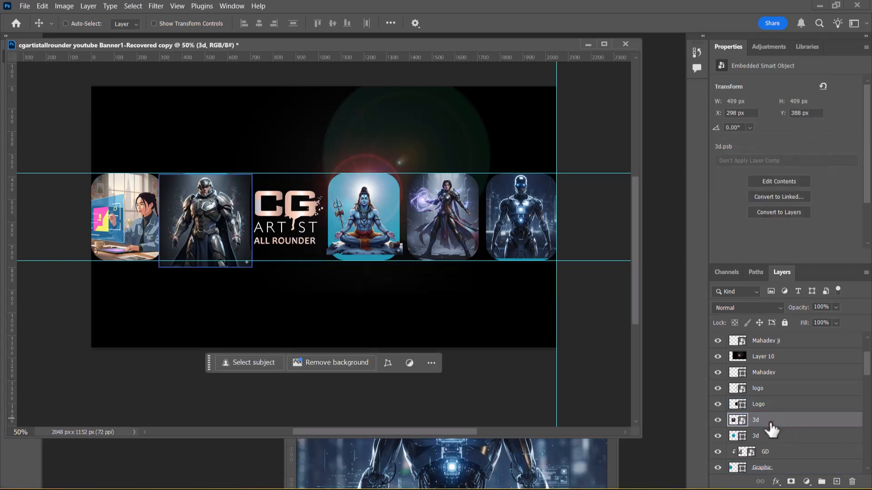
pyautogui.click(717, 422)
pyautogui.click(718, 421)
pyautogui.rightClick(797, 422)
pyautogui.click(806, 402)
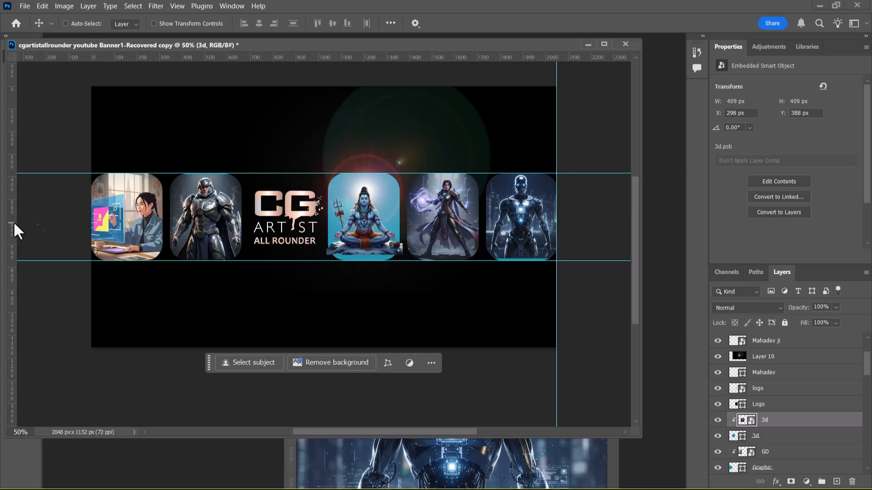
# Step: Move the banner window clear of the side panels, then activate the Type tool with the Graphic card layer selected
pyautogui.moveTo(148, 44); pyautogui.dragTo(230, 48)
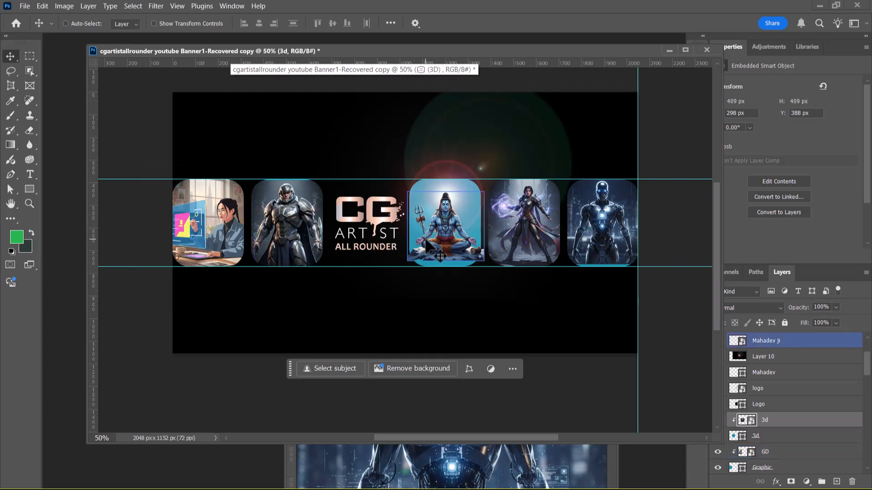
pyautogui.click(31, 175)
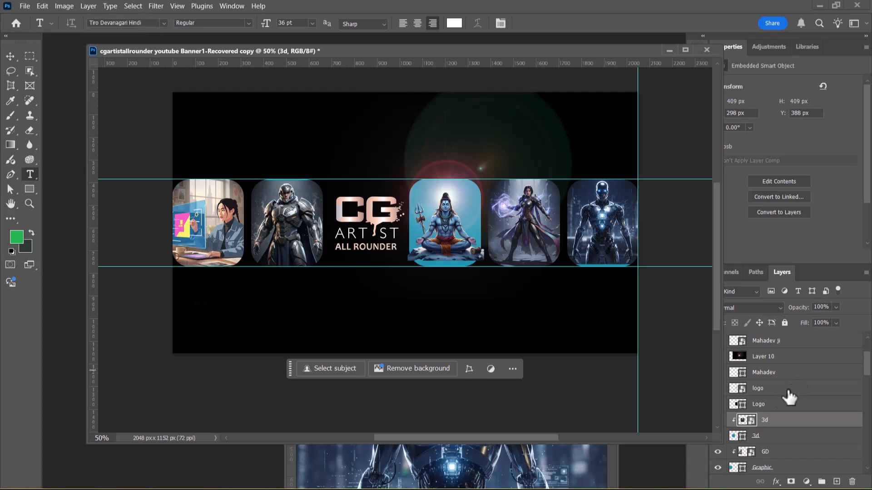
pyautogui.scroll(-1, 797, 416)
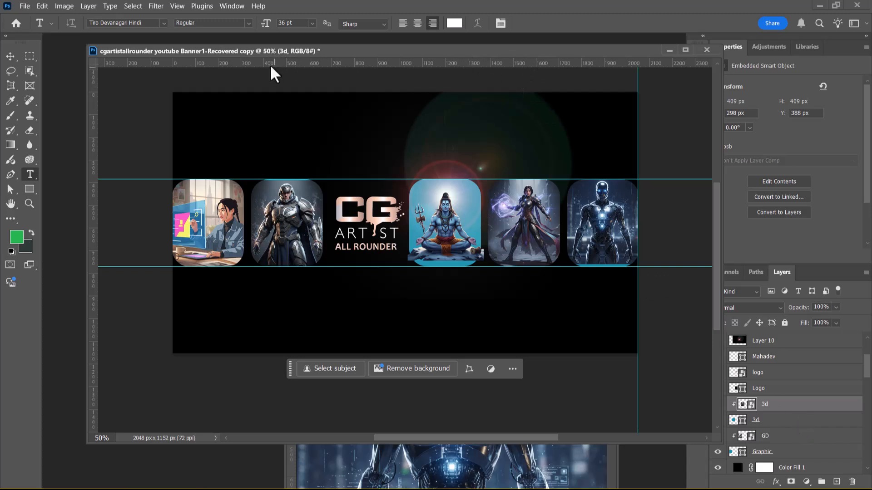
pyautogui.moveTo(87, 42); pyautogui.dragTo(93, 59)
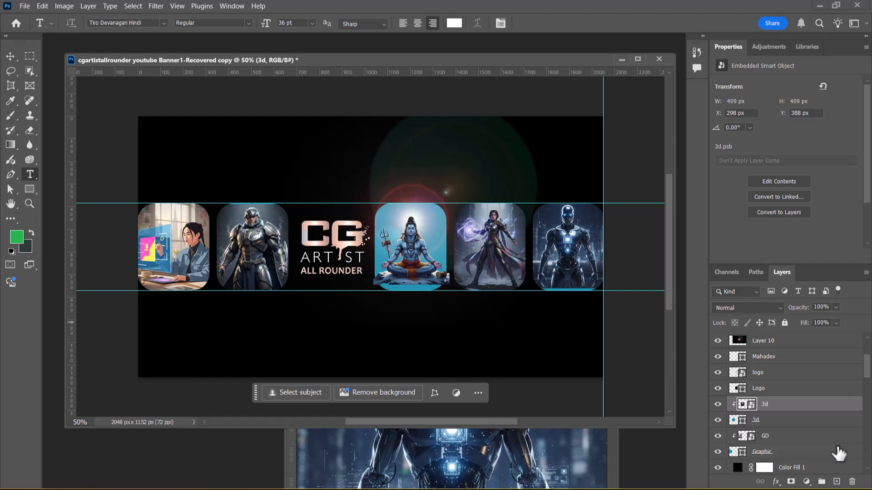
pyautogui.scroll(-2, 799, 404)
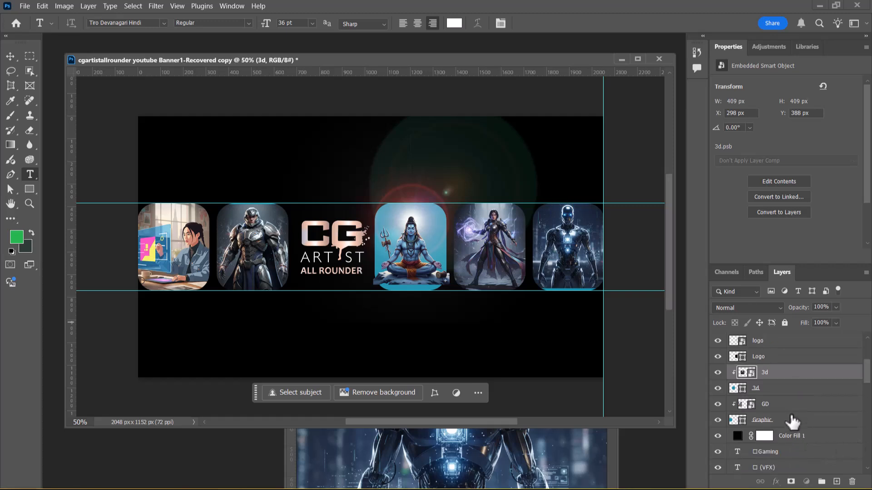
pyautogui.click(794, 421)
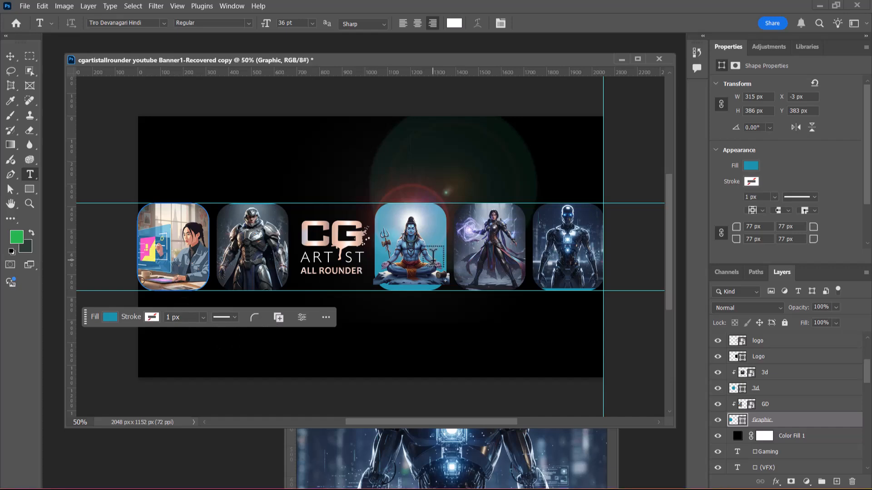
# Step: Switch to Chrome and check the image prompts in the Gemini and ChatGPT conversations
pyautogui.hotkey('alt', 'Tab')
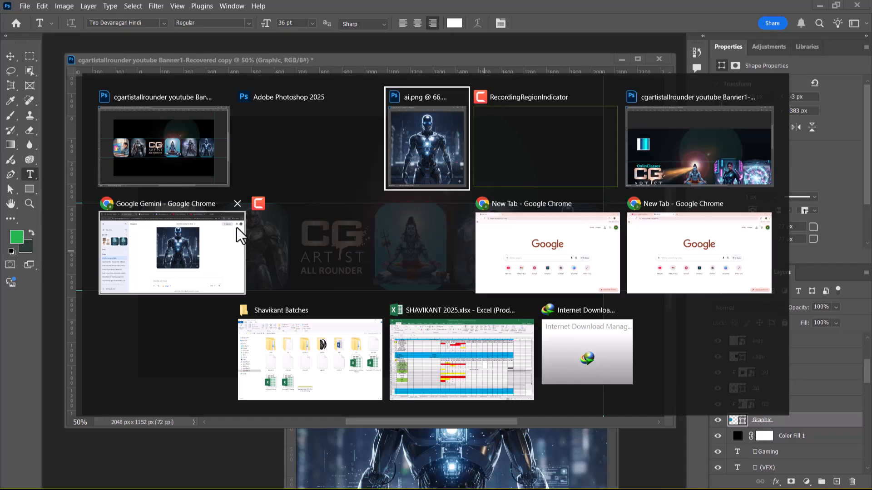
pyautogui.click(220, 245)
pyautogui.scroll(5, 568, 209)
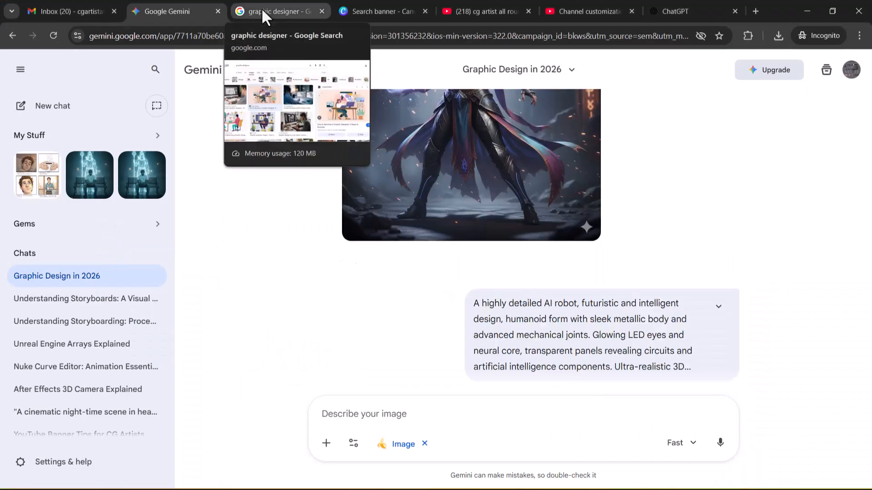
pyautogui.click(687, 10)
pyautogui.scroll(-5, 465, 328)
pyautogui.scroll(10, 509, 295)
pyautogui.scroll(-5, 530, 280)
pyautogui.click(168, 11)
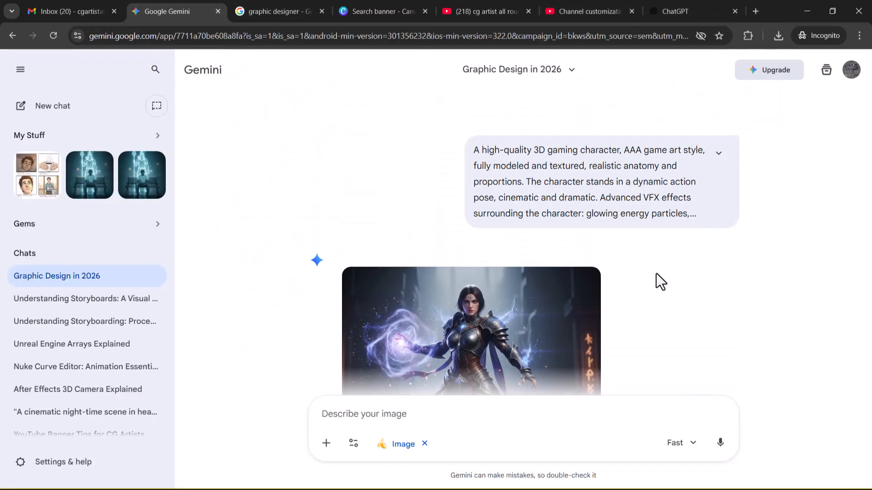
# Step: Find the Graphic Designer prompt in the Gemini chat, highlight its text and switch back to Photoshop
pyautogui.scroll(10, 655, 275)
pyautogui.scroll(5, 635, 290)
pyautogui.scroll(15, 686, 296)
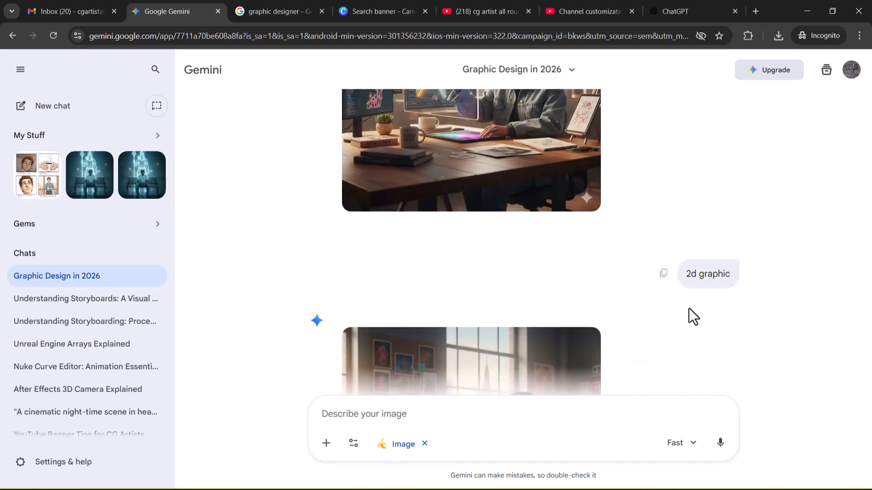
pyautogui.scroll(5, 687, 307)
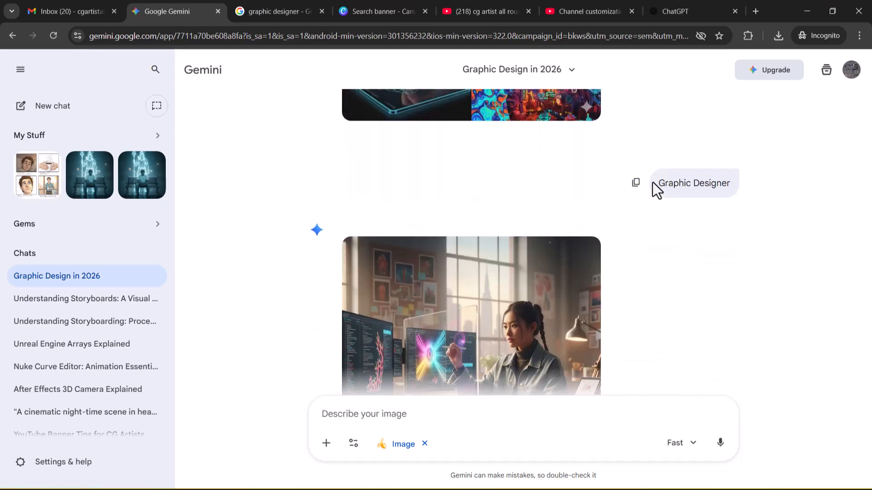
pyautogui.moveTo(476, 368)
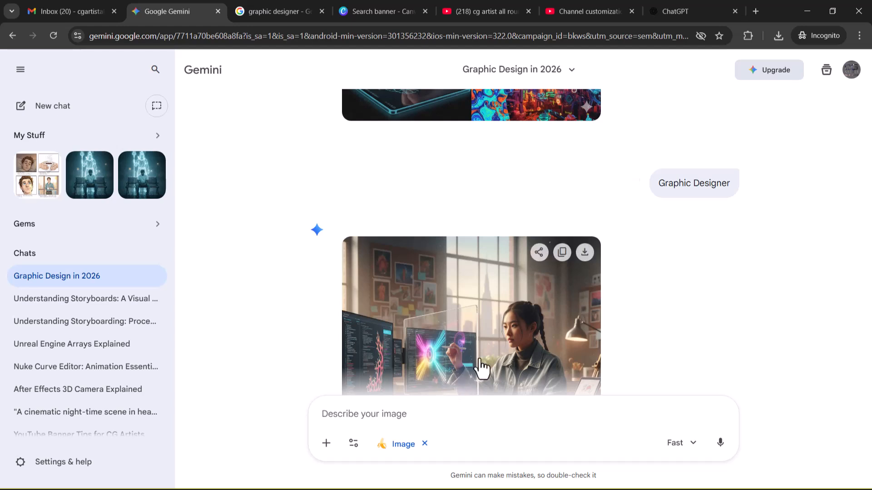
pyautogui.moveTo(658, 181); pyautogui.dragTo(728, 179)
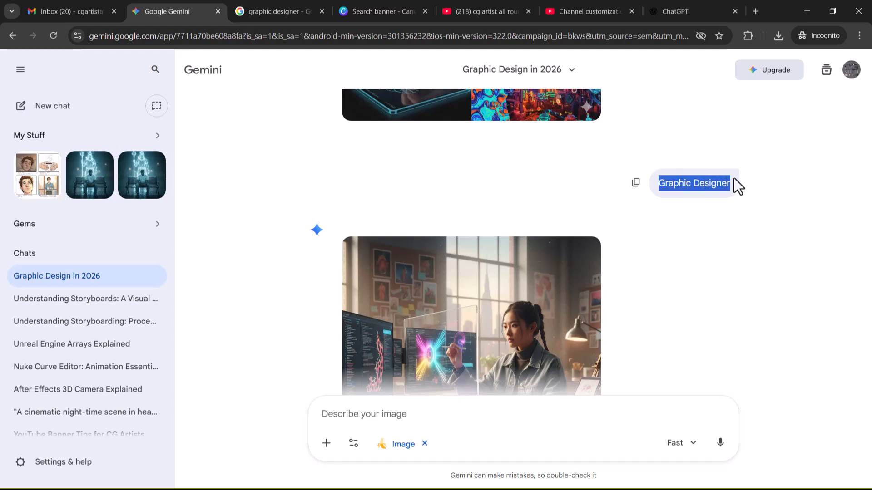
pyautogui.hotkey('alt', 'Tab')
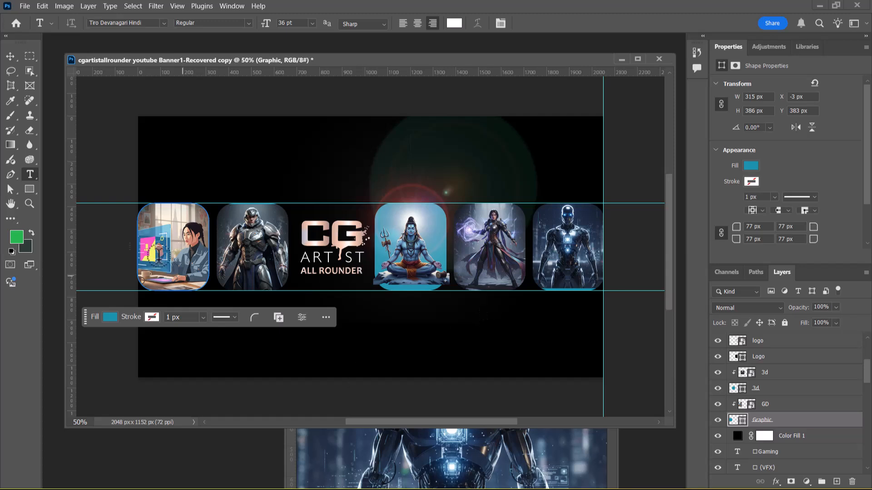
# Step: Add a Graphic Designer text layer on the first card and choose BankGothic Lt BT Light as its font
pyautogui.click(138, 272)
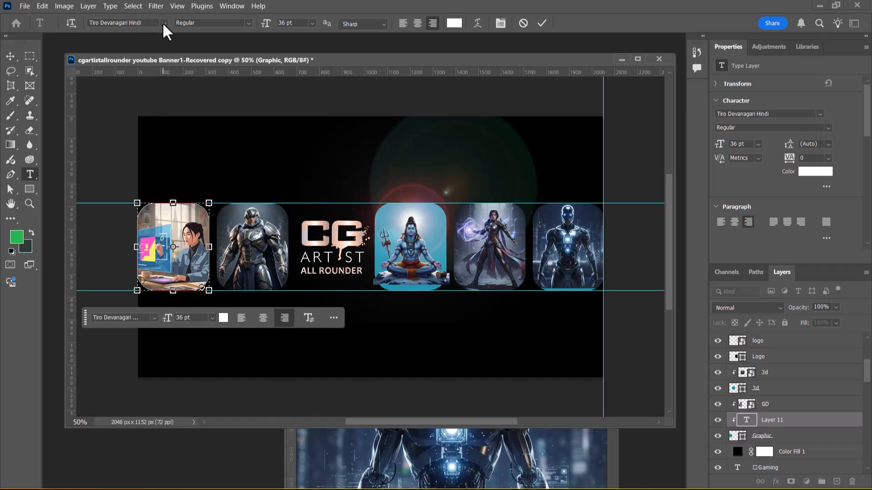
pyautogui.click(153, 318)
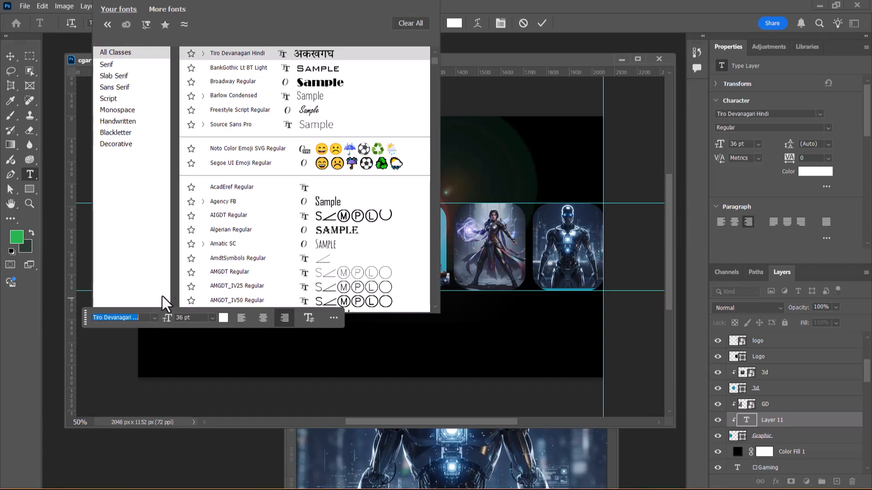
pyautogui.click(248, 69)
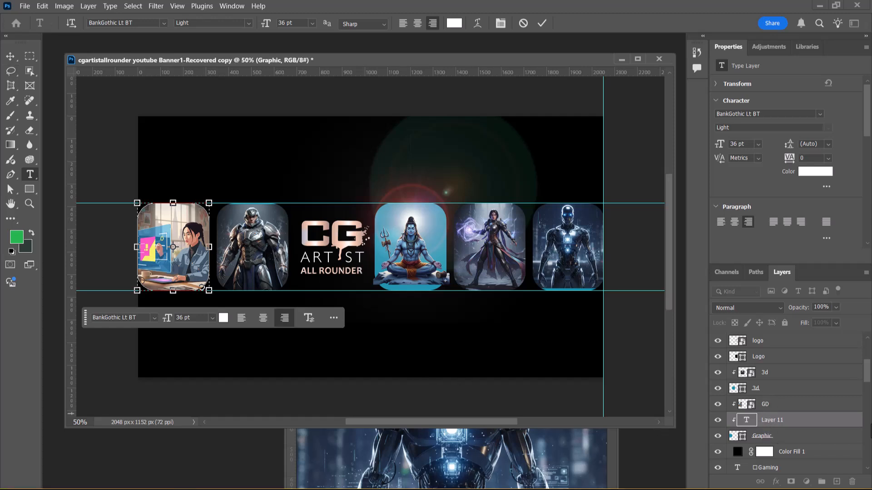
pyautogui.click(796, 425)
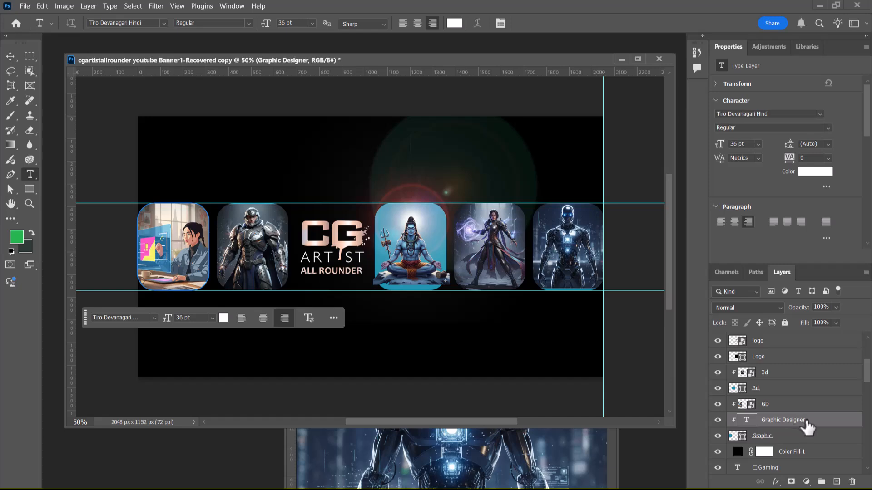
# Step: Try releasing the Graphic Designer text layer from its clipping mask, check its visibility, then clip it back to the Graphic card
pyautogui.rightClick(806, 422)
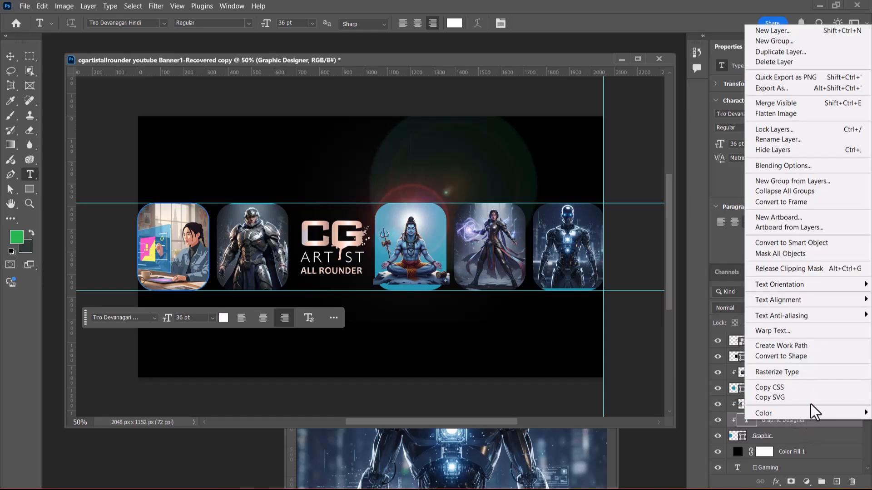
pyautogui.click(811, 441)
pyautogui.rightClick(801, 422)
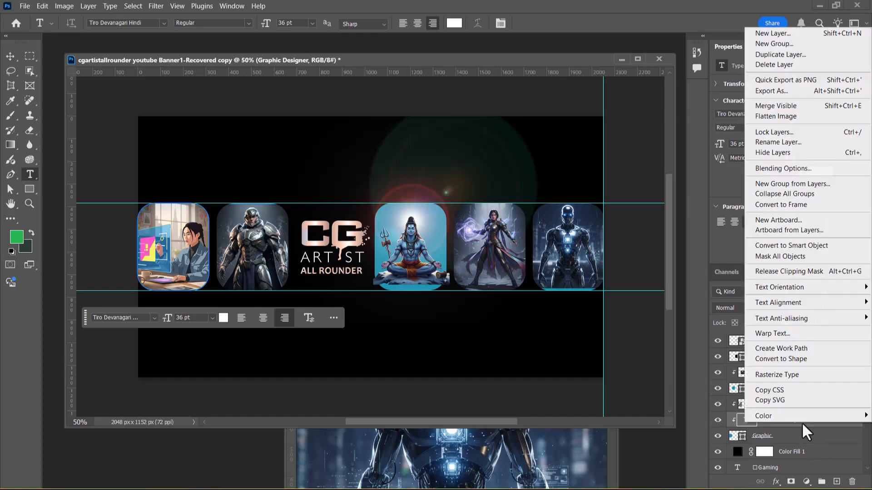
pyautogui.click(826, 272)
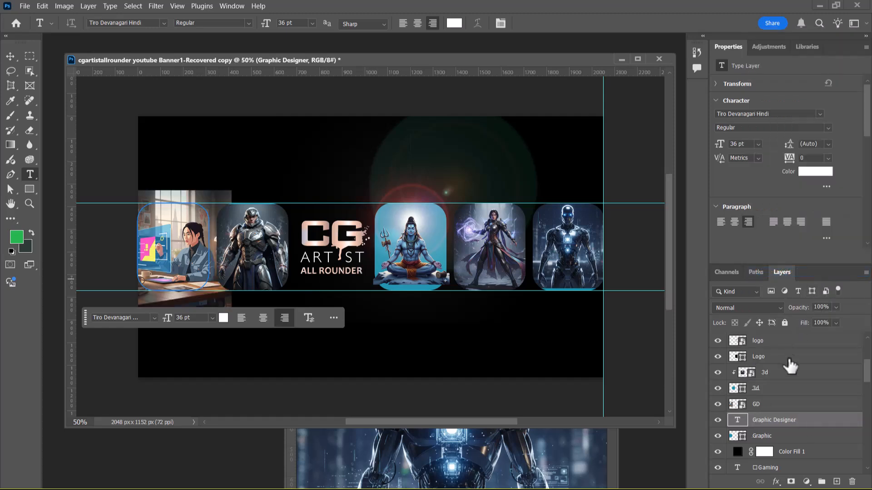
pyautogui.click(719, 423)
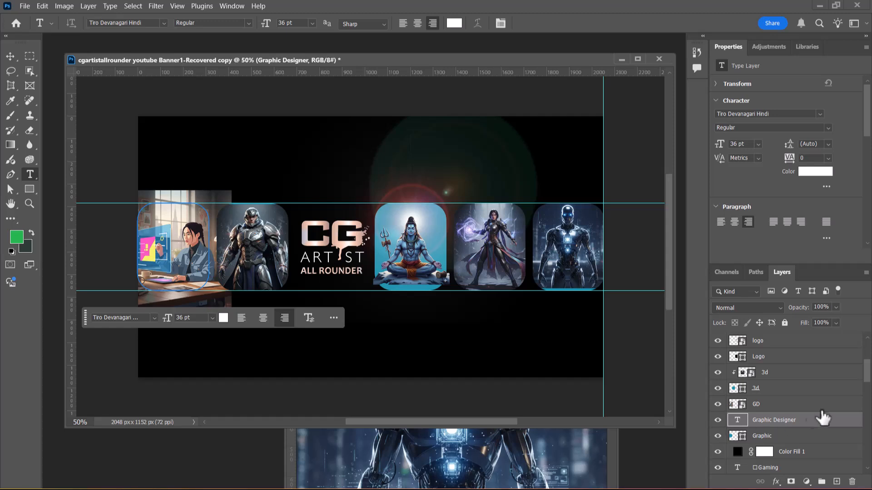
pyautogui.scroll(-1, 821, 405)
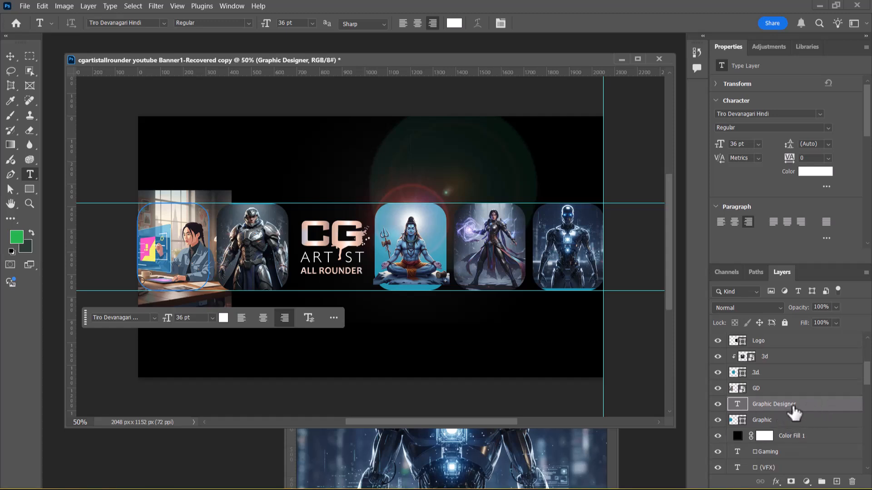
pyautogui.click(717, 404)
pyautogui.click(718, 404)
pyautogui.hotkey('ctrl', 'alt', 'g')
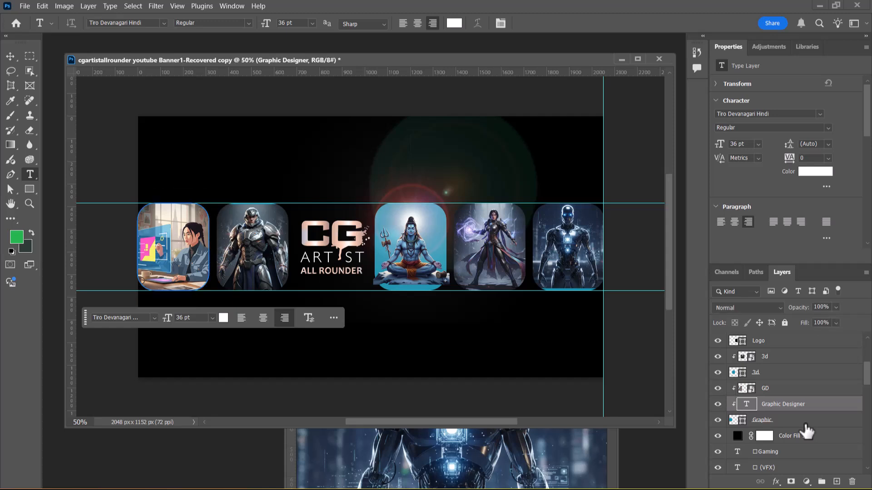
# Step: Hide the clipped Graphic Designer text layer and paste the same text on a new layer above the ai image
pyautogui.click(718, 404)
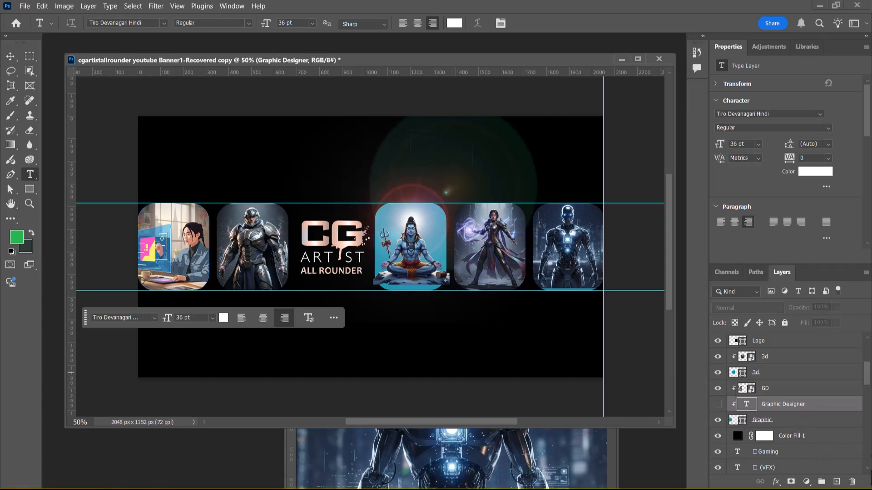
pyautogui.moveTo(868, 383); pyautogui.dragTo(869, 363)
pyautogui.click(794, 338)
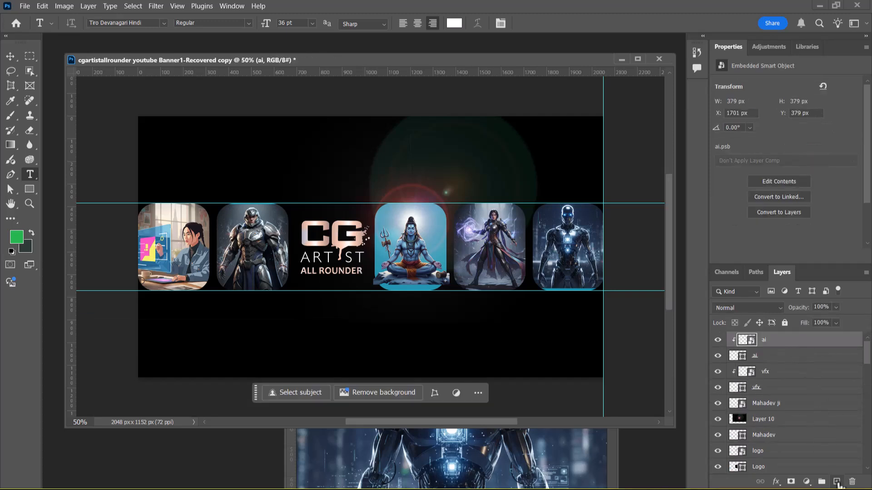
pyautogui.click(159, 276)
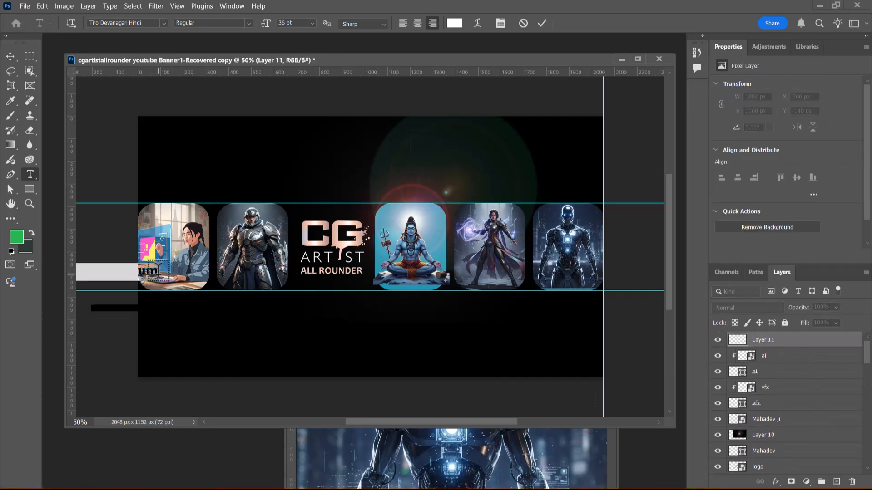
pyautogui.write('Graphic Designer')
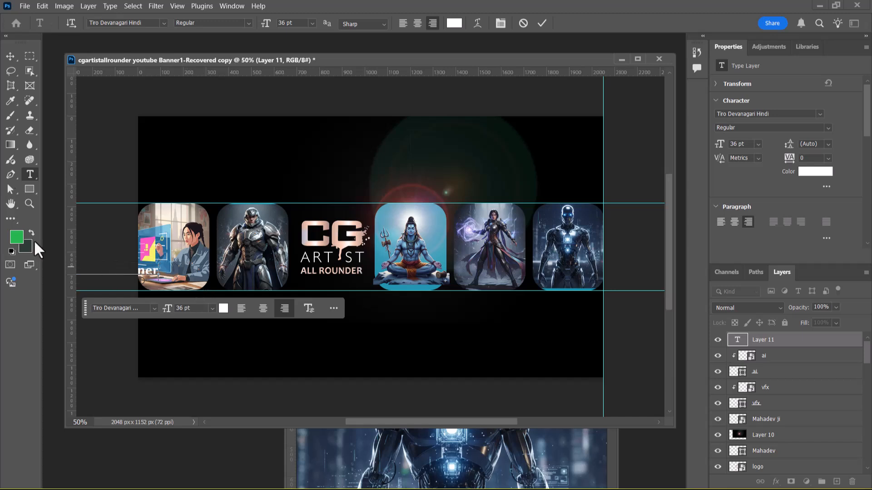
# Step: Move the new Graphic Designer text fully onto the canvas, across the first two cards
pyautogui.click(10, 56)
pyautogui.moveTo(149, 277); pyautogui.dragTo(241, 221)
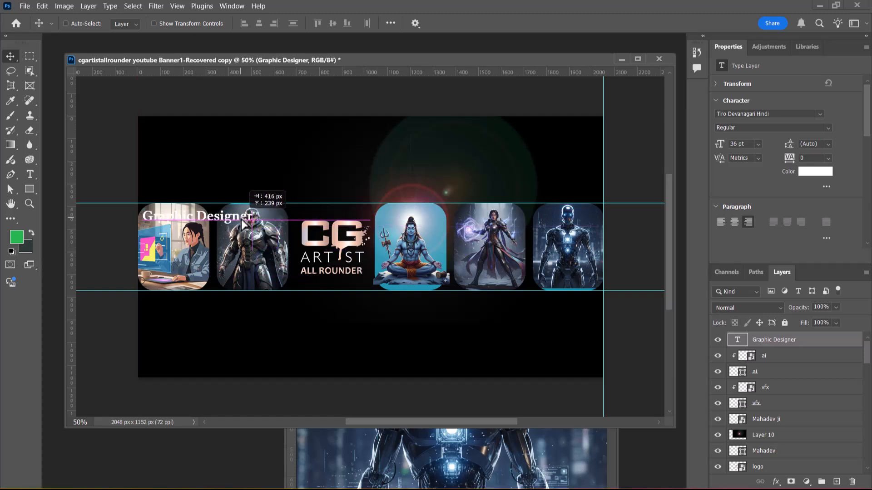
pyautogui.moveTo(242, 221); pyautogui.dragTo(271, 258)
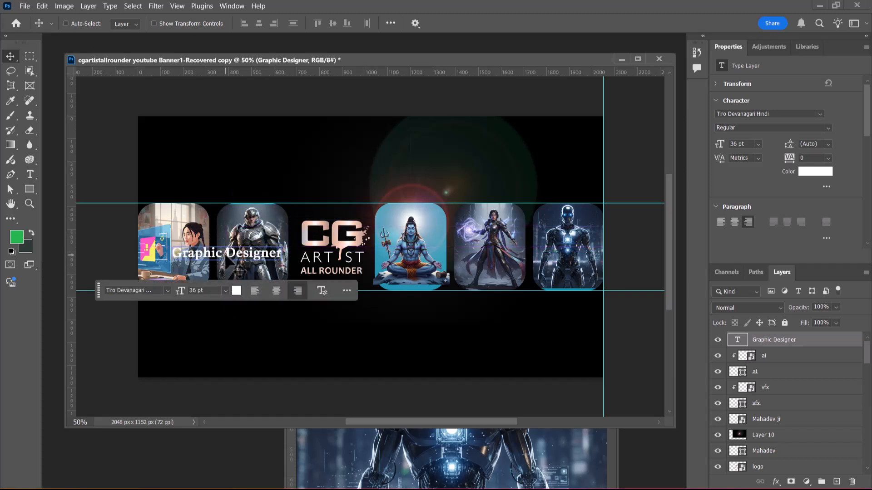
# Step: Break the Graphic Designer text into two lines and place it near the lower edge of the first card
pyautogui.press('t')
pyautogui.click(238, 252)
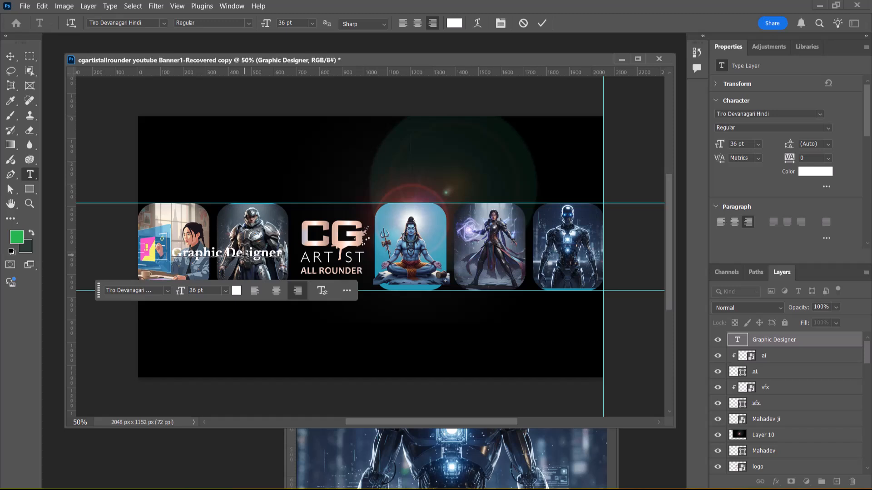
pyautogui.press('Return')
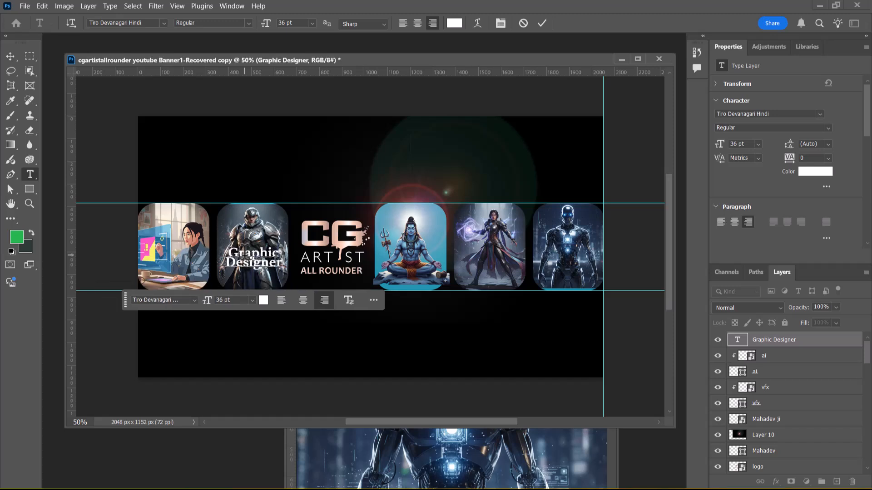
pyautogui.click(6, 58)
pyautogui.moveTo(260, 293); pyautogui.dragTo(180, 282)
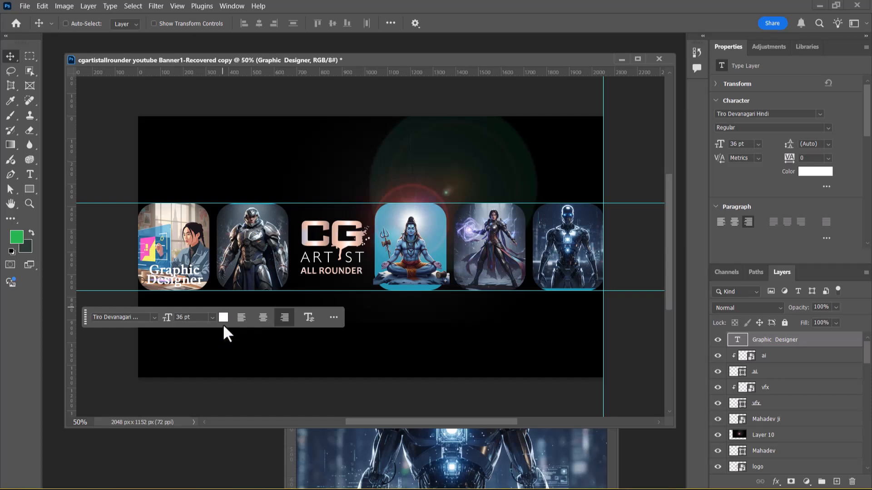
# Step: Switch to Chrome, search Google for color theory in a new tab, then return to Photoshop
pyautogui.hotkey('alt', 'Tab')
pyautogui.hotkey('alt', 'Tab')
pyautogui.hotkey('alt', 'Tab')
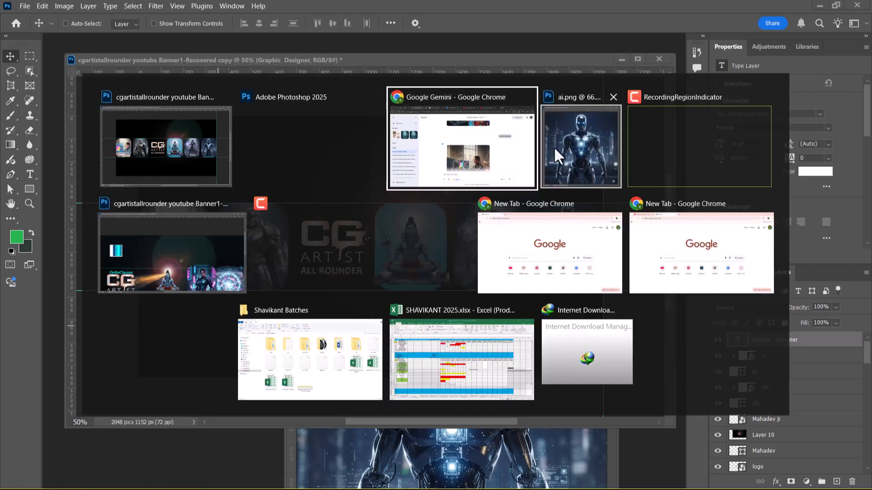
pyautogui.click(753, 12)
pyautogui.write('colo')
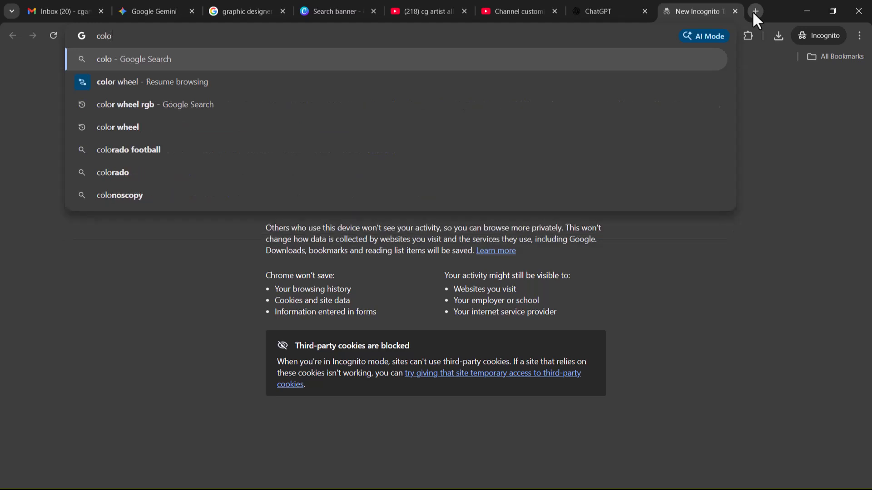
pyautogui.write('r t')
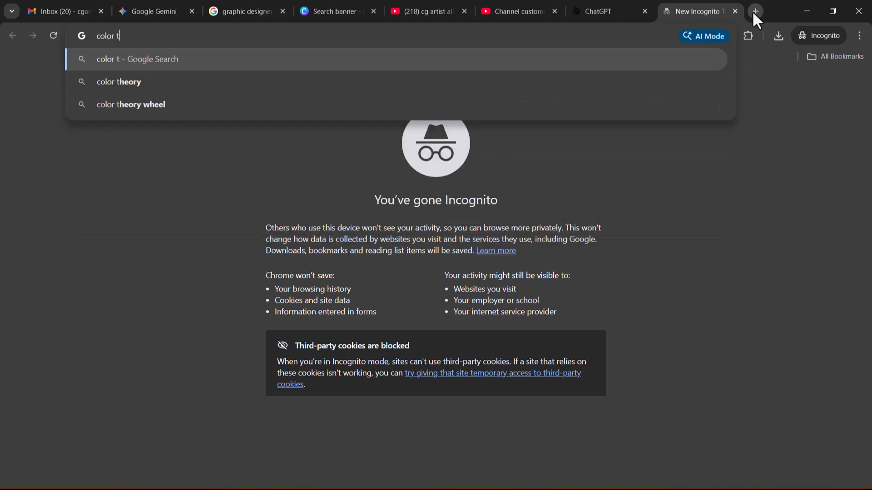
pyautogui.click(220, 81)
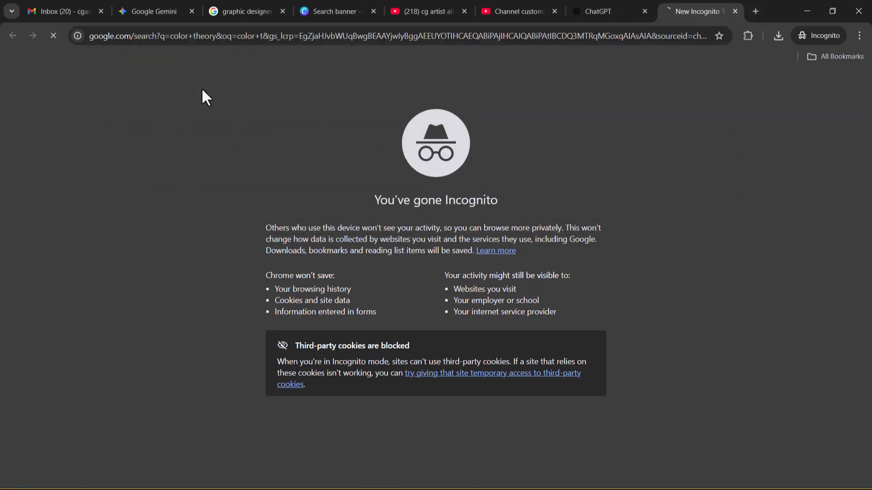
pyautogui.click(222, 123)
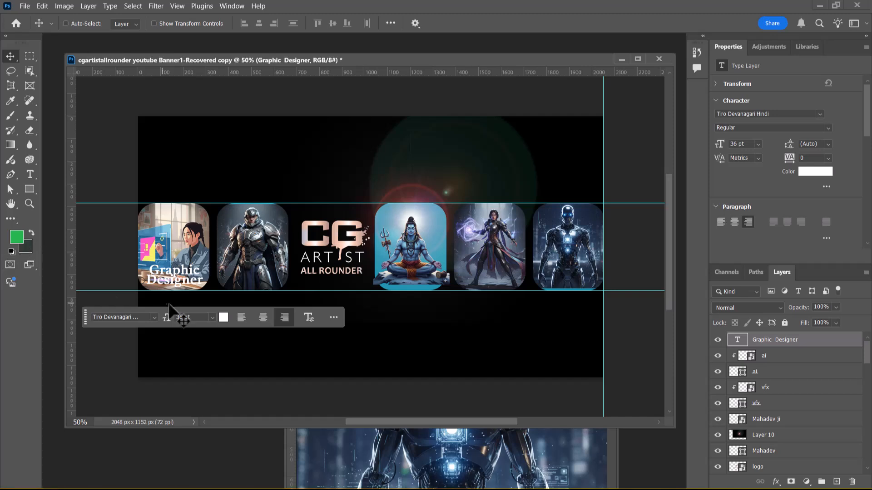
# Step: Set the Graphic Designer text color to orange, #ff6000
pyautogui.click(224, 318)
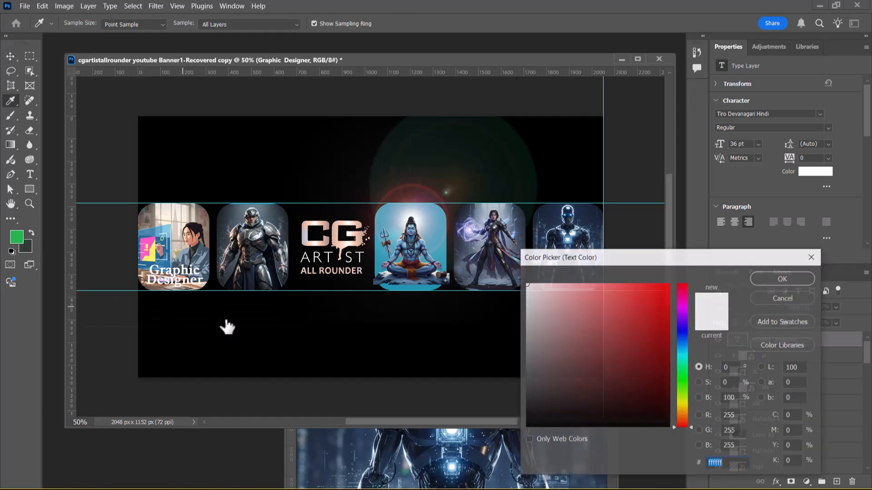
pyautogui.click(685, 413)
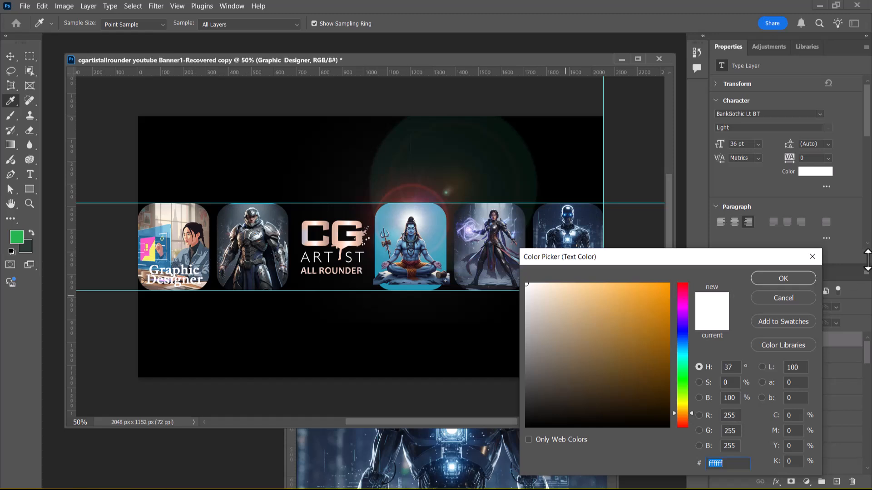
pyautogui.moveTo(658, 371); pyautogui.dragTo(673, 276)
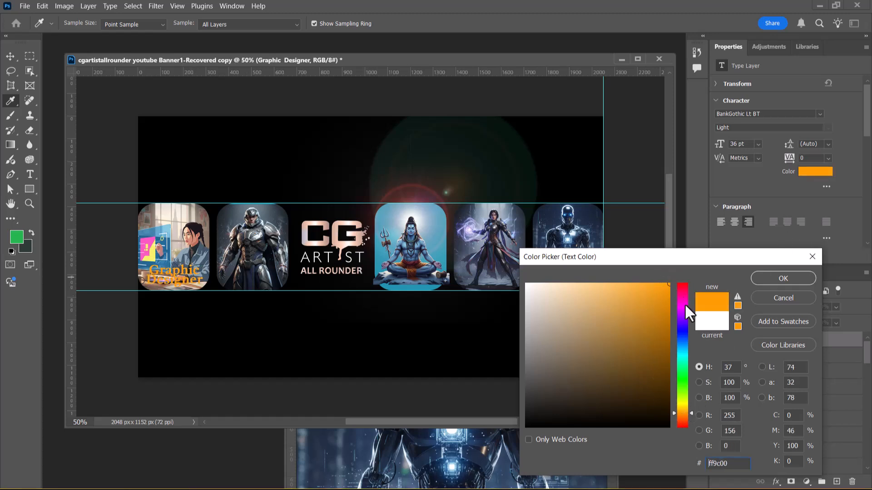
pyautogui.click(686, 416)
pyautogui.moveTo(684, 413); pyautogui.dragTo(682, 421)
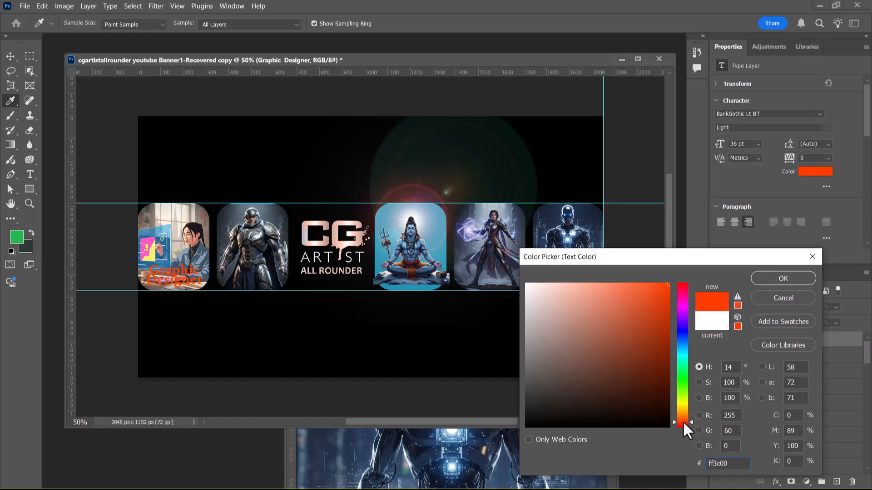
pyautogui.moveTo(683, 421); pyautogui.dragTo(684, 415)
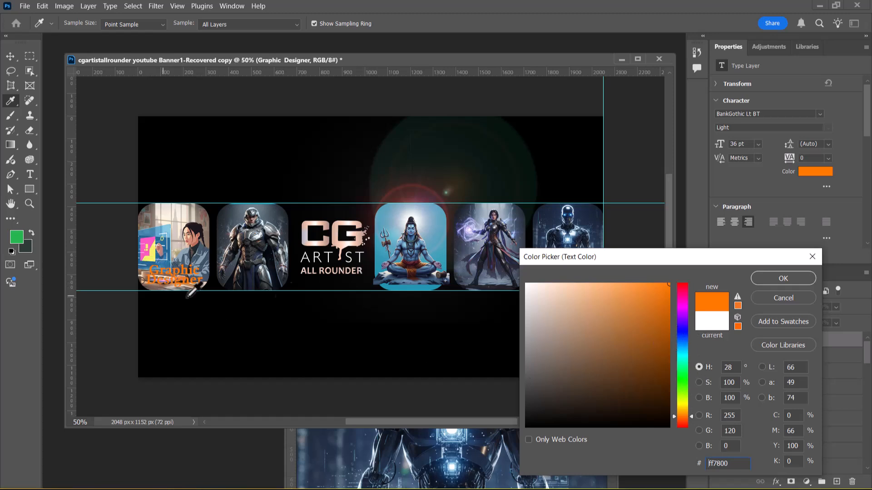
pyautogui.moveTo(684, 416); pyautogui.dragTo(683, 420)
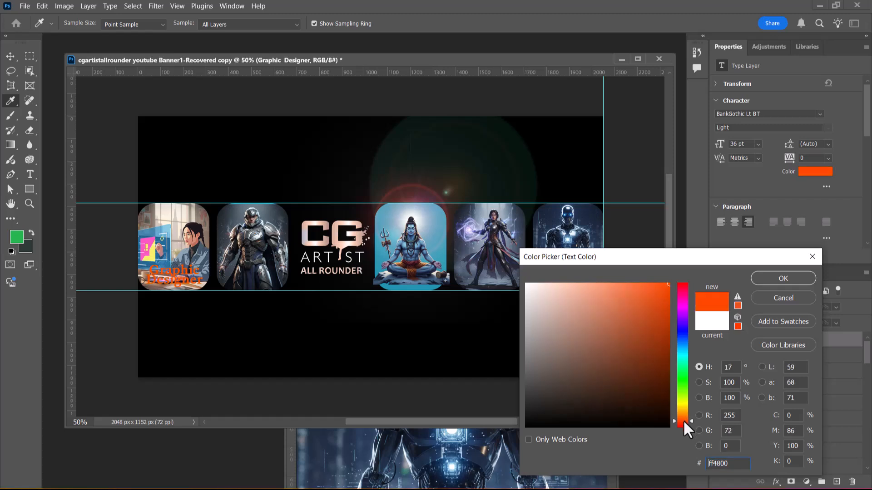
pyautogui.moveTo(683, 420); pyautogui.dragTo(683, 417)
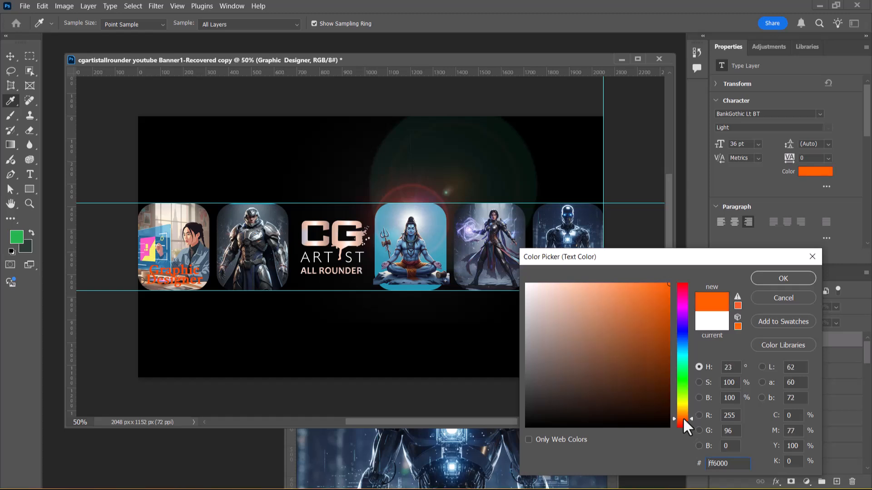
pyautogui.click(791, 279)
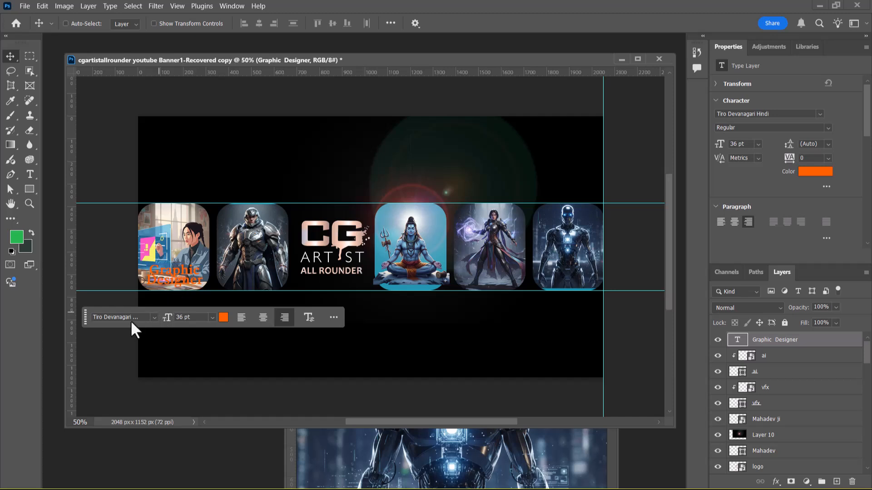
# Step: Set the Graphic Designer text in the Haettenschweiler Regular font
pyautogui.click(150, 317)
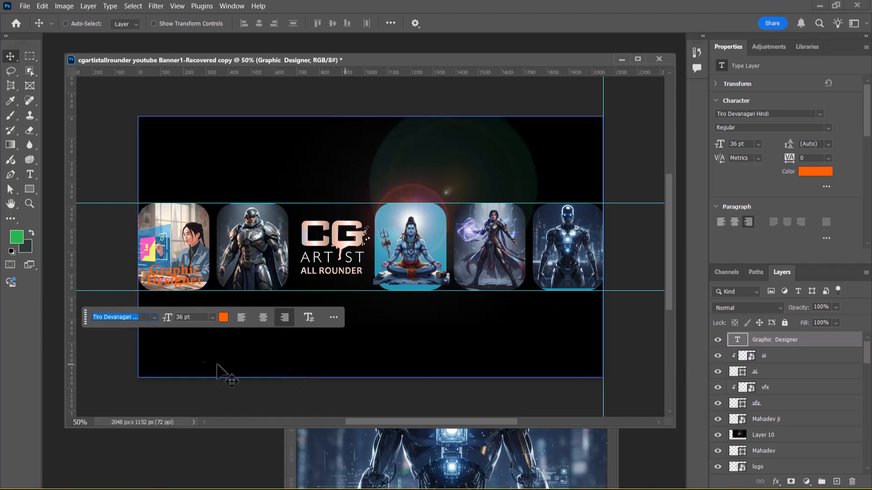
pyautogui.click(154, 317)
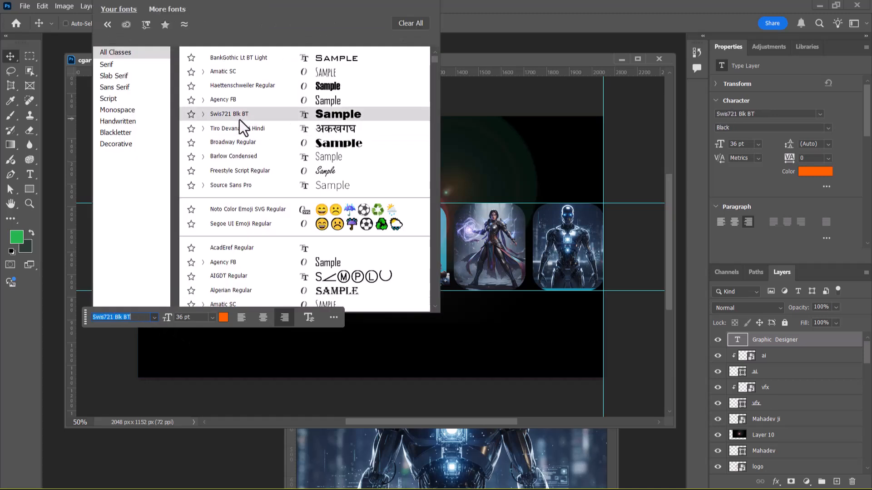
pyautogui.click(249, 85)
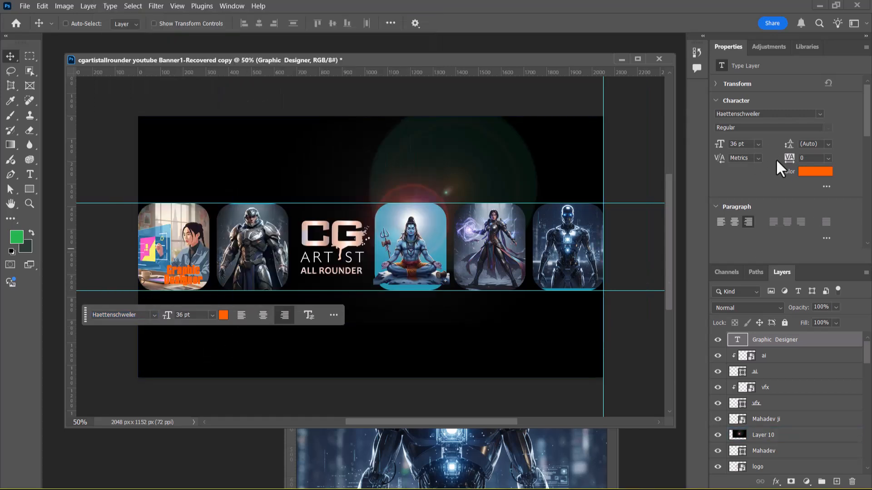
# Step: Set the Graphic Designer text size to 48 pt and its horizontal scale to 192%
pyautogui.click(757, 145)
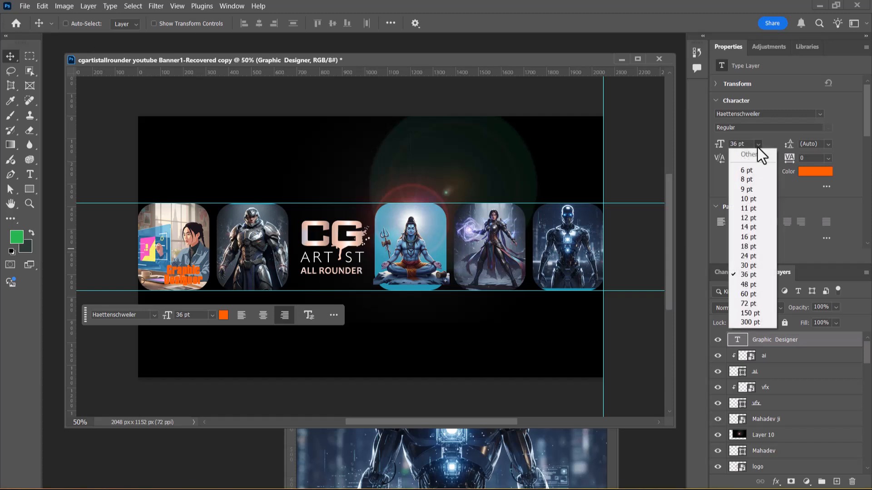
pyautogui.click(753, 284)
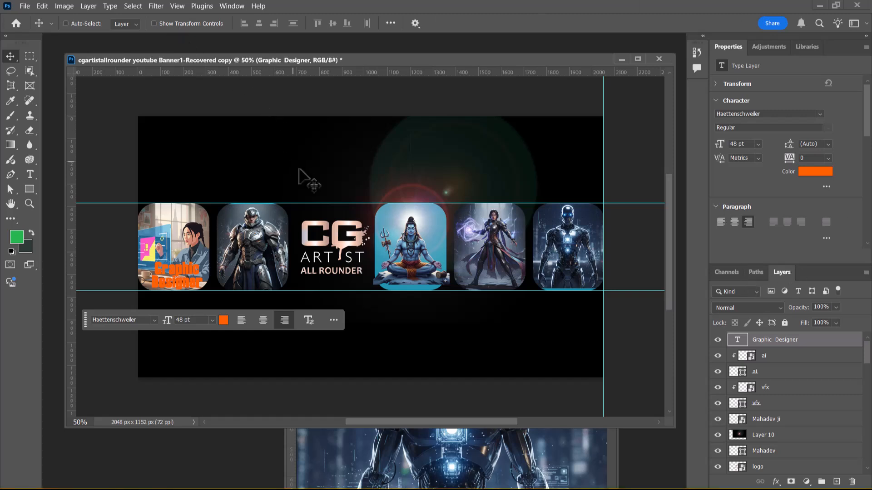
pyautogui.click(29, 174)
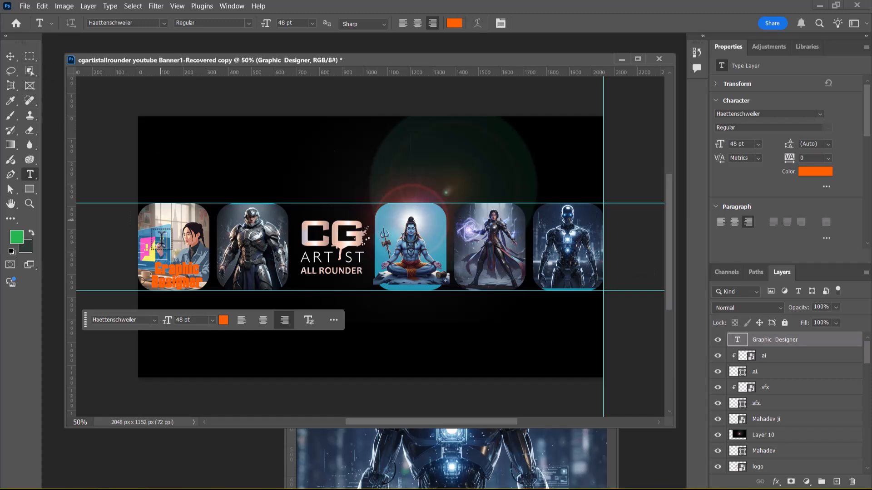
pyautogui.click(501, 24)
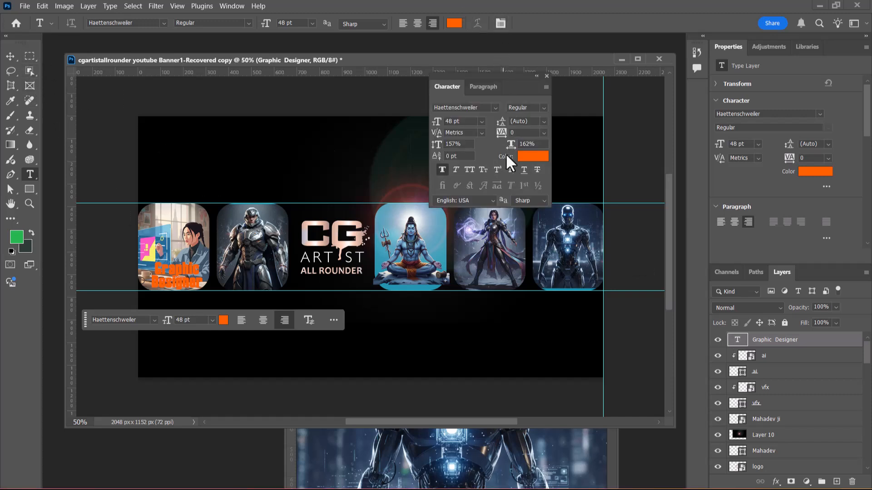
pyautogui.moveTo(510, 146)
pyautogui.mouseDown()
pyautogui.moveTo(522, 144)
pyautogui.moveTo(522, 155)
pyautogui.mouseUp()
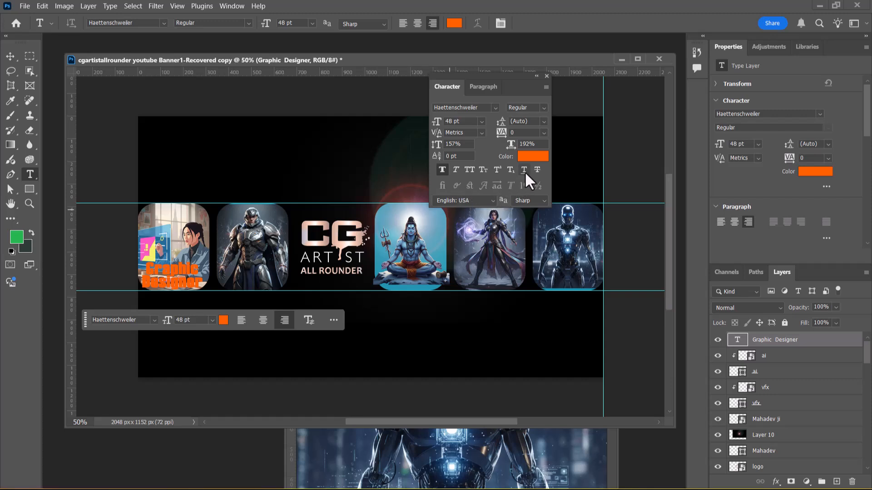
# Step: Set the Graphic Designer text tracking to 80 and move the text back within the lower part of the first card
pyautogui.moveTo(502, 136)
pyautogui.mouseDown()
pyautogui.moveTo(511, 139)
pyautogui.moveTo(495, 136)
pyautogui.mouseUp()
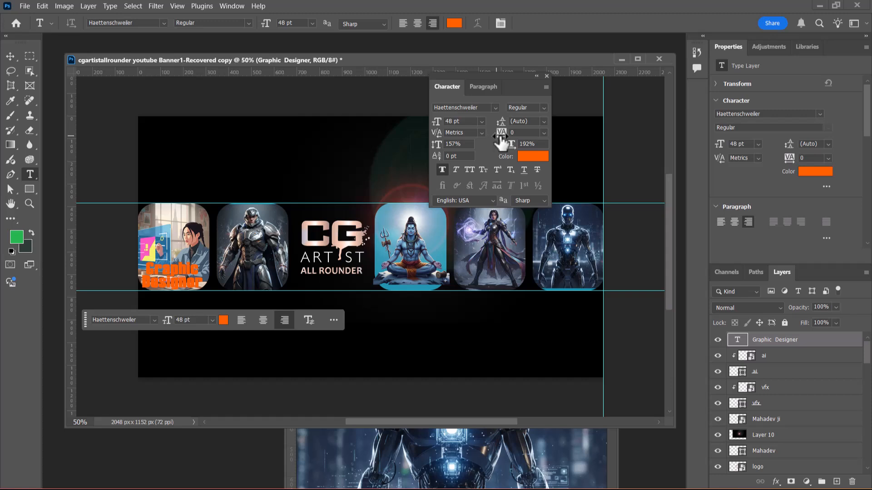
pyautogui.moveTo(501, 142); pyautogui.dragTo(502, 143)
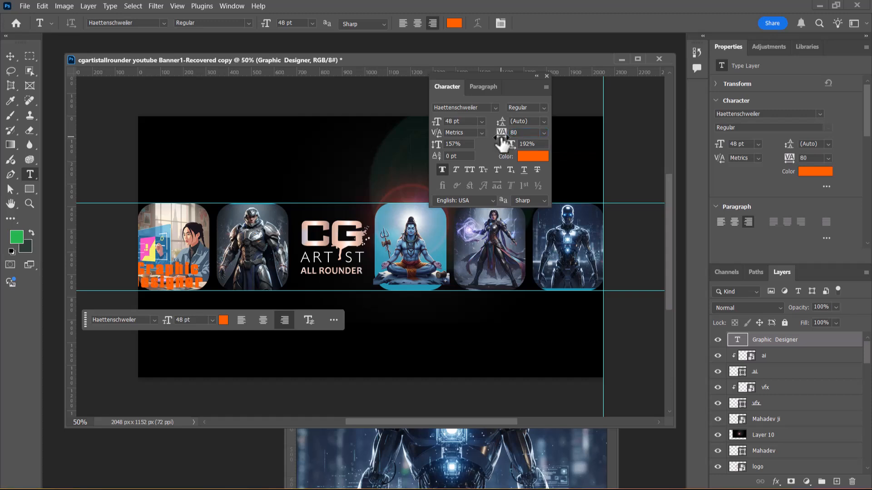
pyautogui.click(9, 56)
pyautogui.moveTo(171, 276); pyautogui.dragTo(176, 275)
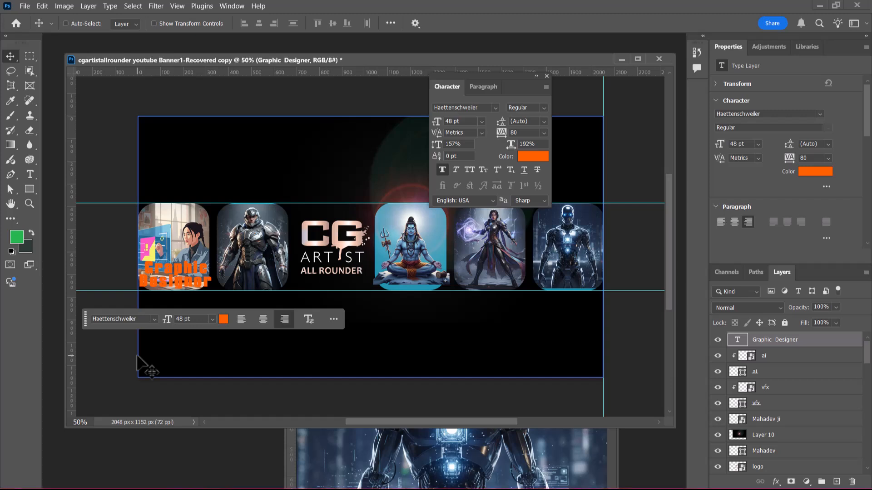
# Step: Try several hues on the Graphic Designer text and set its color to golden yellow, #f1cc01
pyautogui.click(527, 157)
pyautogui.click(681, 285)
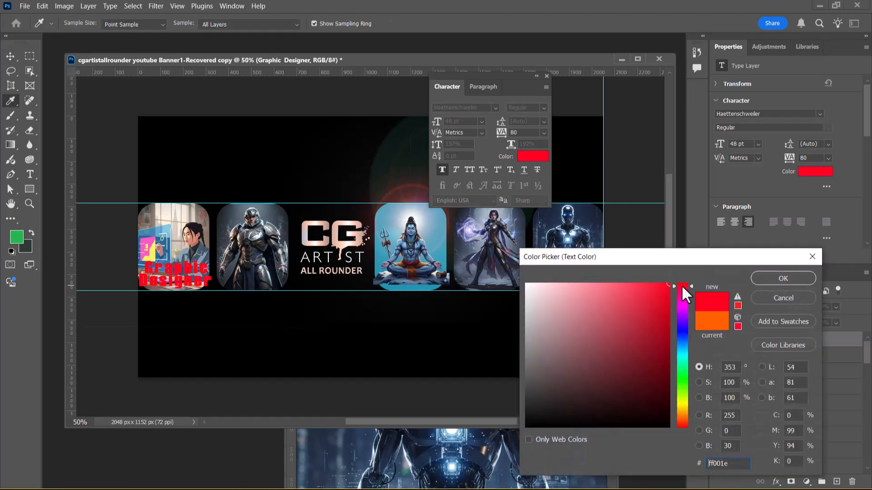
pyautogui.click(679, 300)
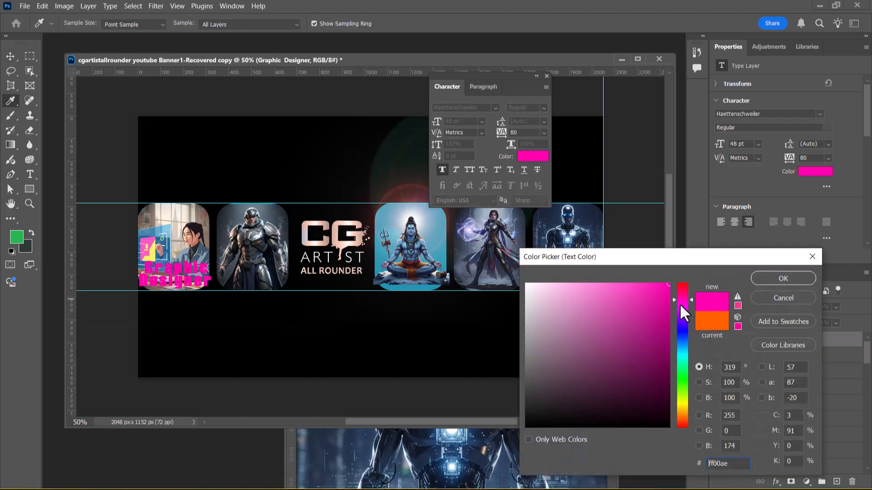
pyautogui.click(682, 317)
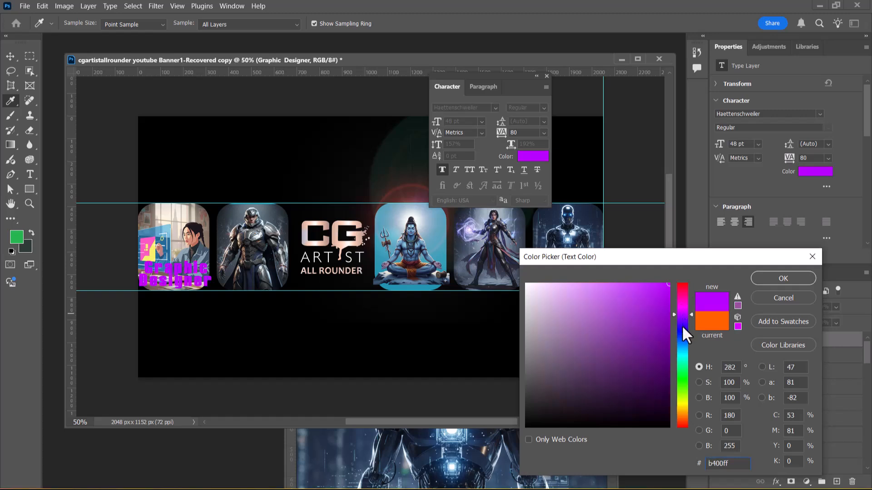
pyautogui.click(681, 329)
pyautogui.moveTo(680, 336); pyautogui.dragTo(679, 365)
pyautogui.click(682, 370)
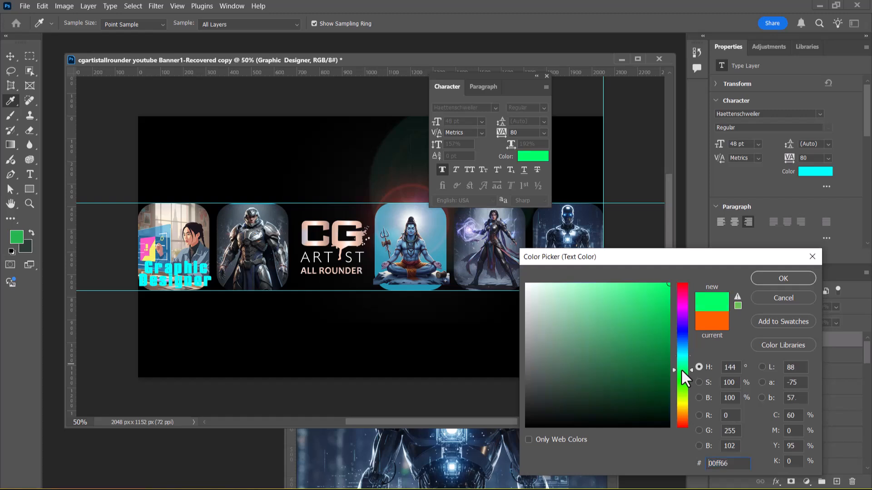
pyautogui.click(682, 376)
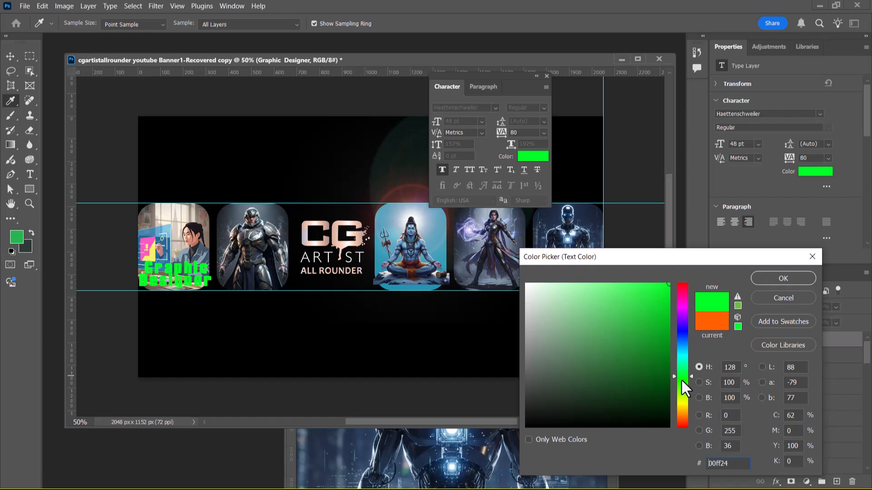
pyautogui.moveTo(682, 383); pyautogui.dragTo(682, 401)
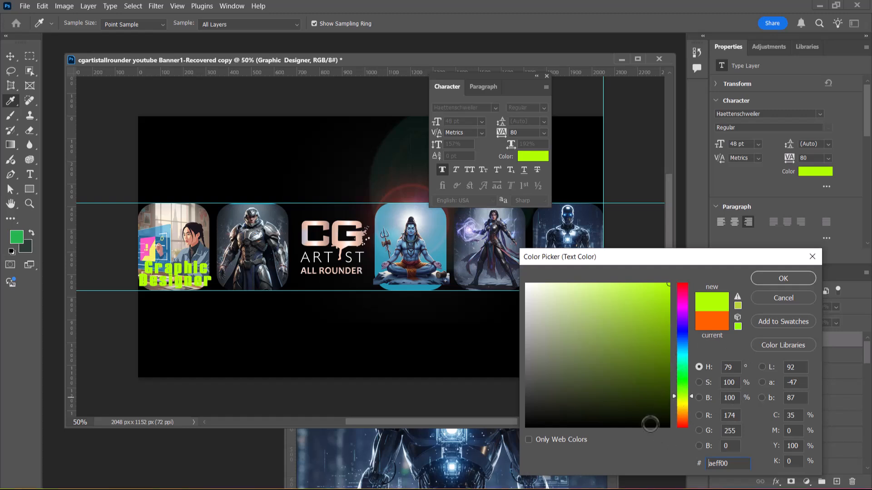
pyautogui.click(683, 403)
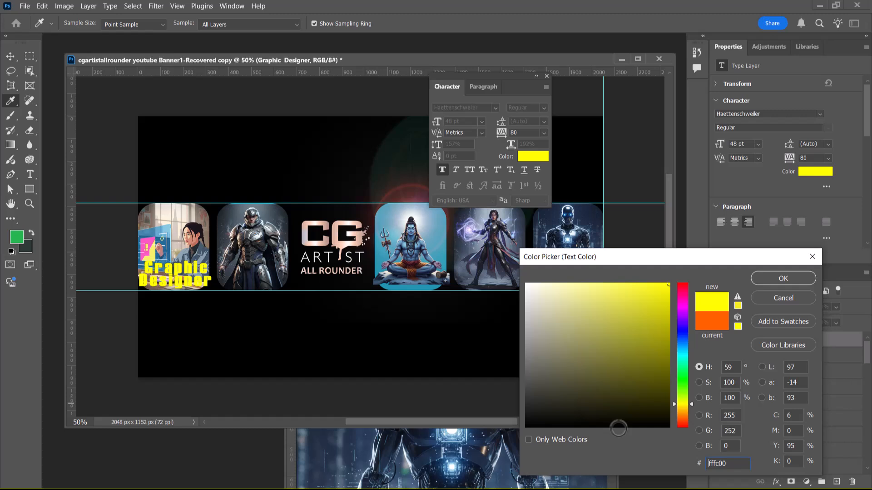
pyautogui.click(633, 298)
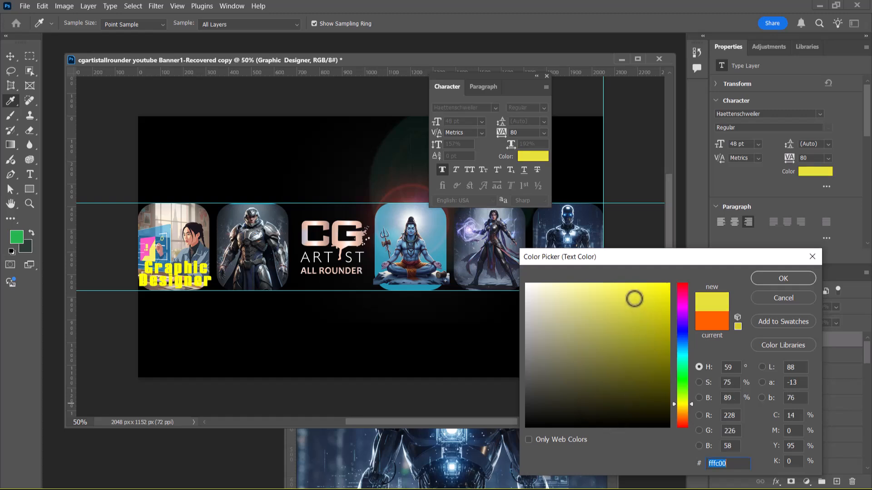
pyautogui.moveTo(611, 314)
pyautogui.mouseDown()
pyautogui.moveTo(613, 354)
pyautogui.moveTo(631, 366)
pyautogui.moveTo(652, 352)
pyautogui.moveTo(669, 287)
pyautogui.mouseUp()
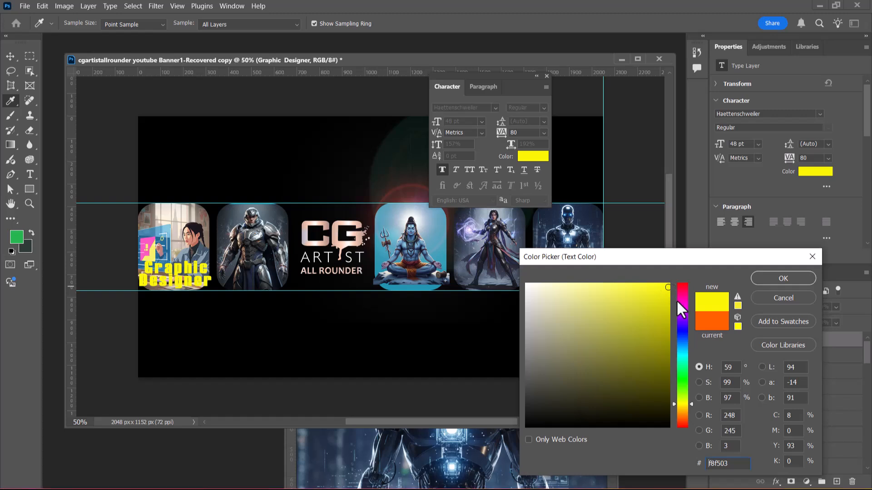
pyautogui.click(665, 303)
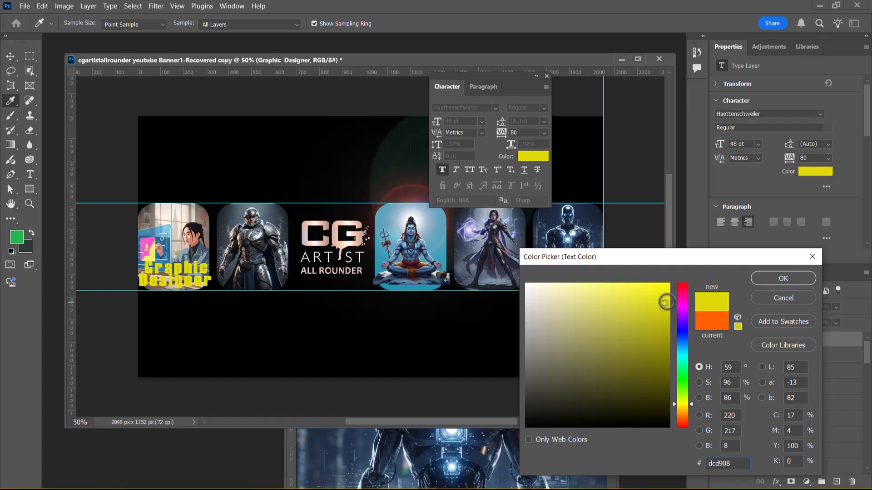
pyautogui.moveTo(665, 303); pyautogui.dragTo(668, 290)
pyautogui.click(681, 407)
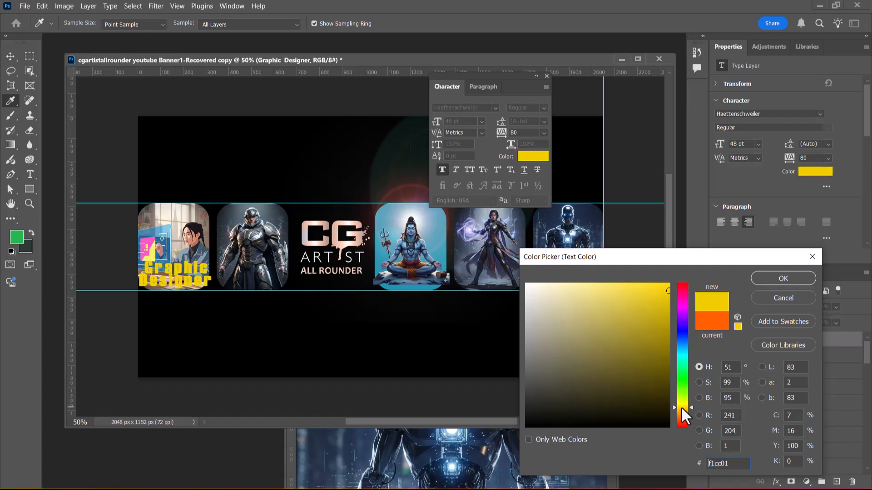
pyautogui.moveTo(681, 407)
pyautogui.mouseDown()
pyautogui.moveTo(683, 423)
pyautogui.moveTo(685, 406)
pyautogui.mouseUp()
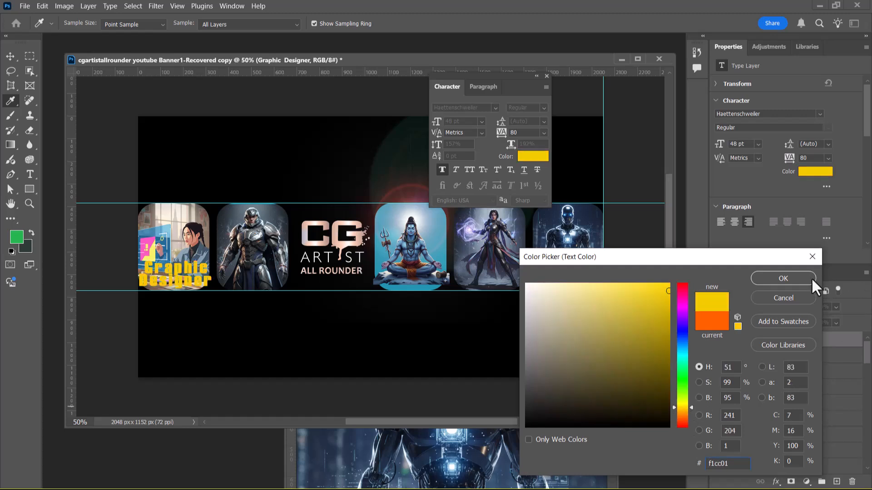
pyautogui.click(811, 277)
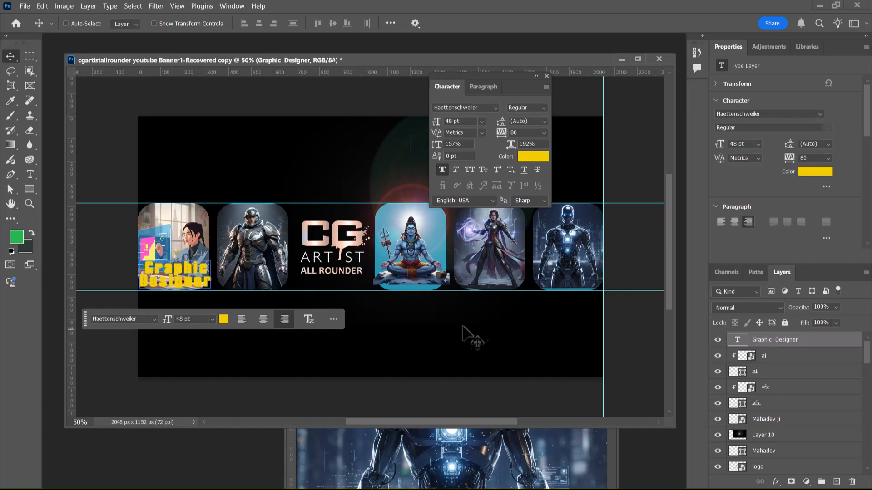
# Step: Duplicate the Graphic Designer text onto the second card and change the copy to 3d Animation, split over two lines
pyautogui.press('ctrl')
pyautogui.moveTo(178, 288); pyautogui.dragTo(257, 284)
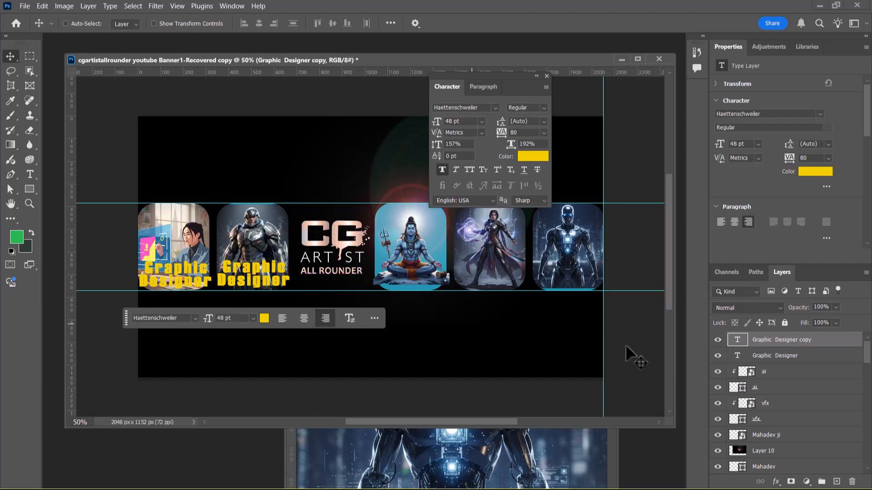
pyautogui.doubleClick(737, 341)
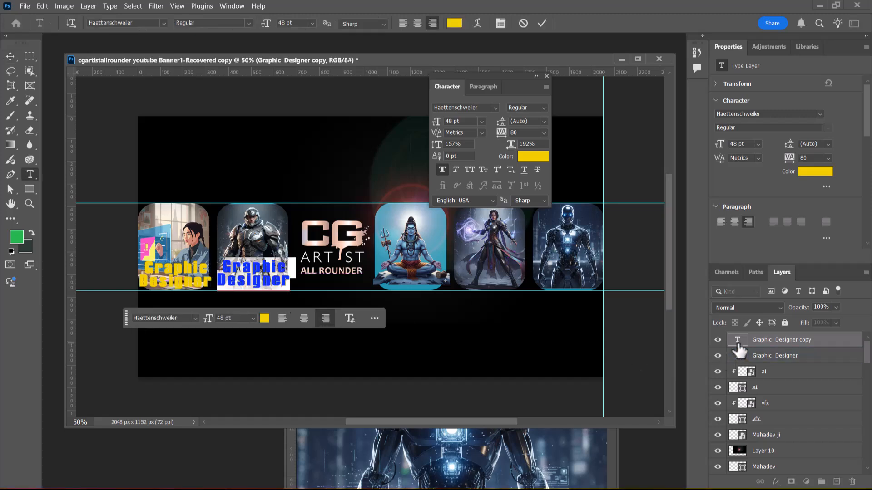
pyautogui.write('3d')
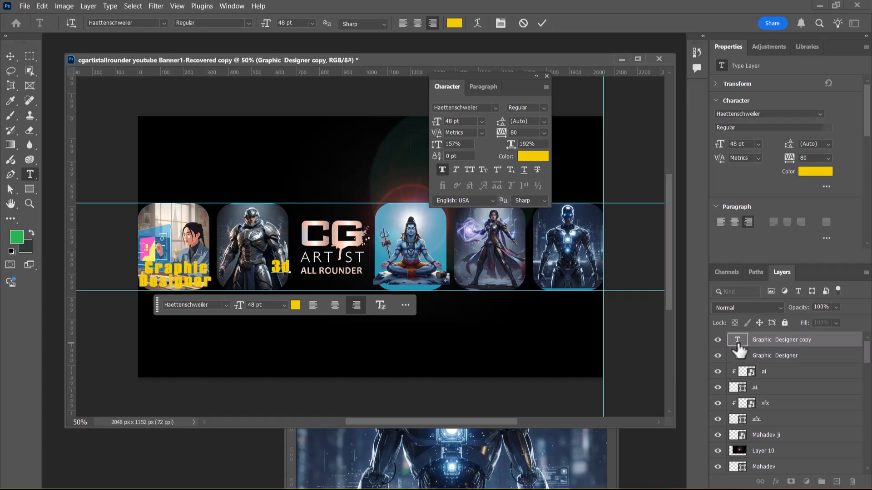
pyautogui.write('Animation')
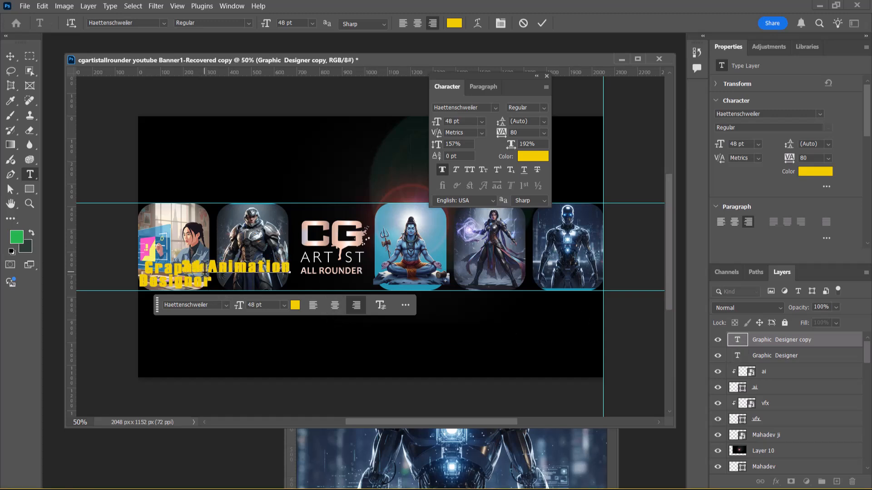
pyautogui.click(209, 269)
pyautogui.press('Return')
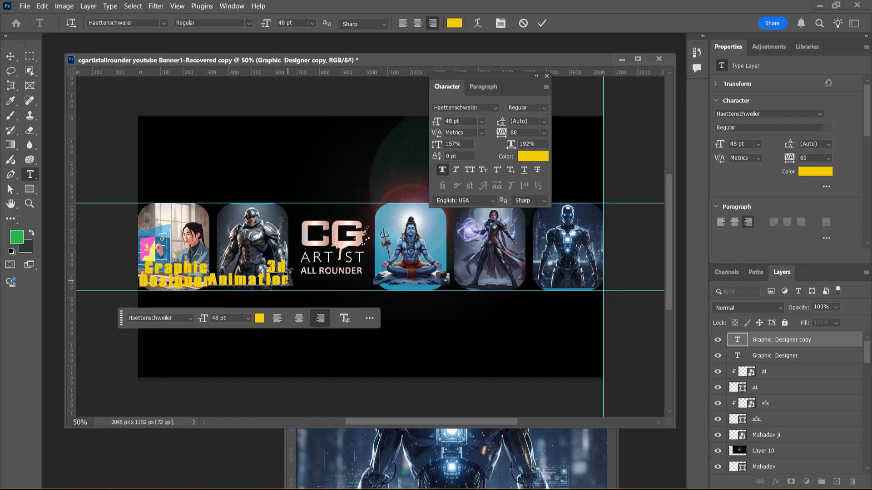
# Step: Center-align the two lines of the 3d Animation text and move it over the lower part of the second card
pyautogui.moveTo(291, 281); pyautogui.dragTo(203, 257)
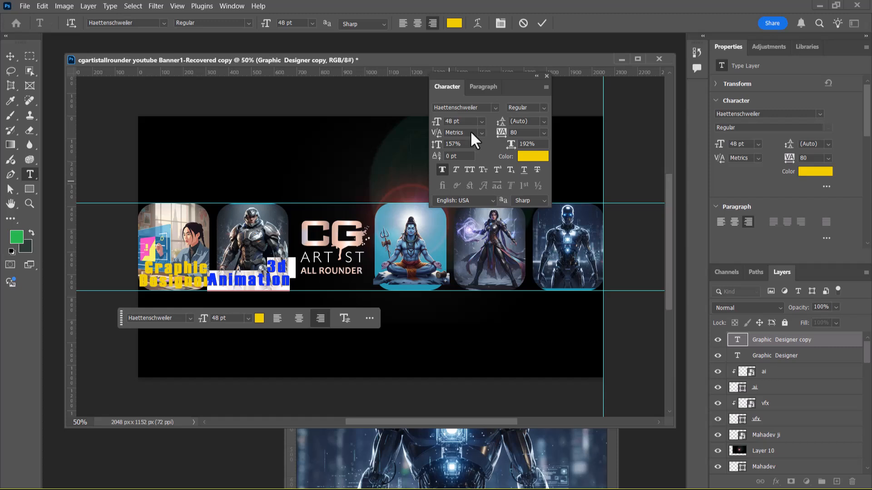
pyautogui.click(418, 22)
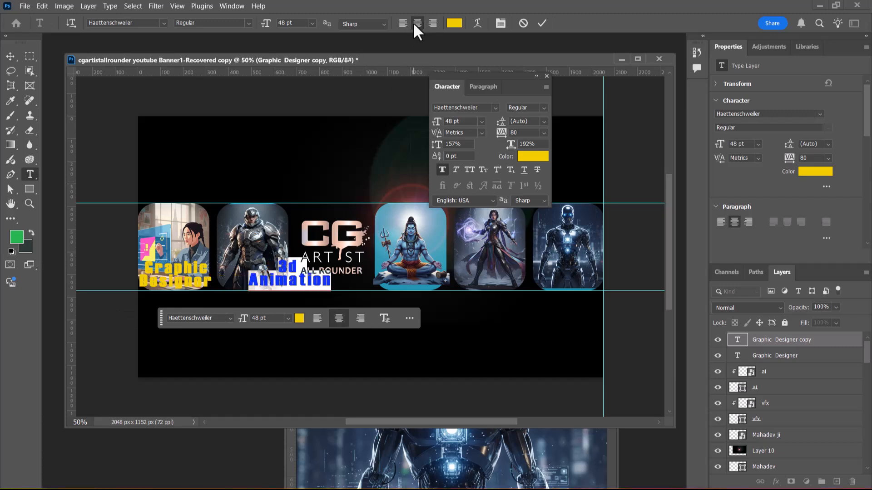
pyautogui.click(10, 56)
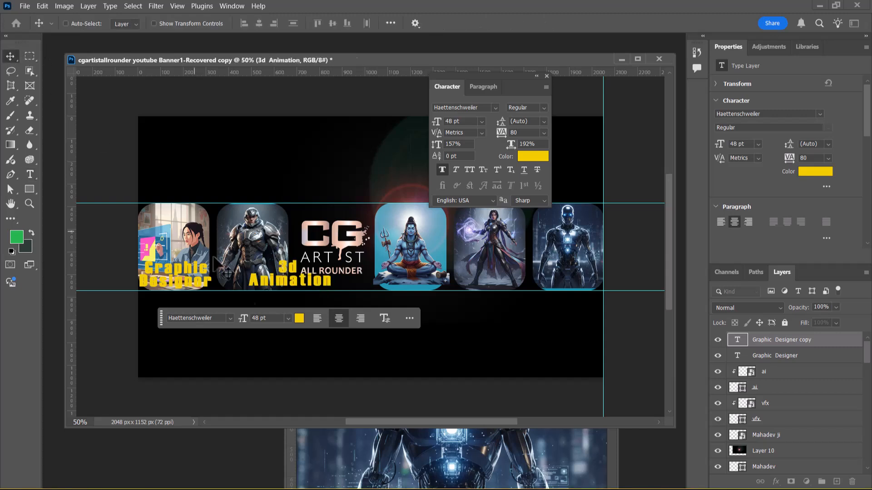
pyautogui.moveTo(291, 287); pyautogui.dragTo(256, 288)
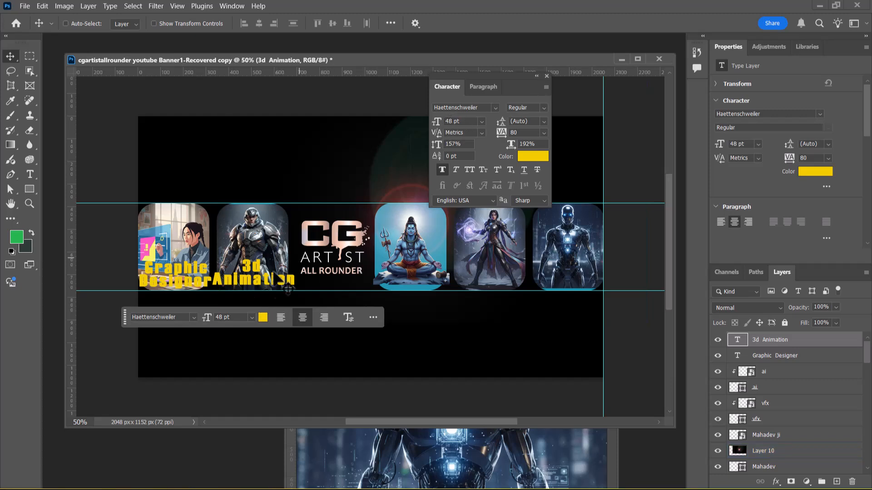
# Step: Reduce the Graphic Designer text to 40 pt and reposition it centrally near the lower edge of the first card
pyautogui.rightClick(187, 291)
pyautogui.click(196, 290)
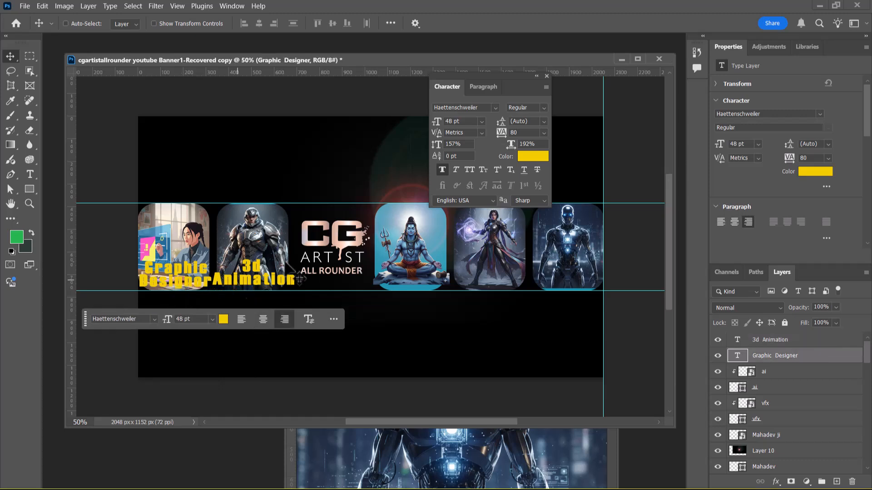
pyautogui.click(456, 122)
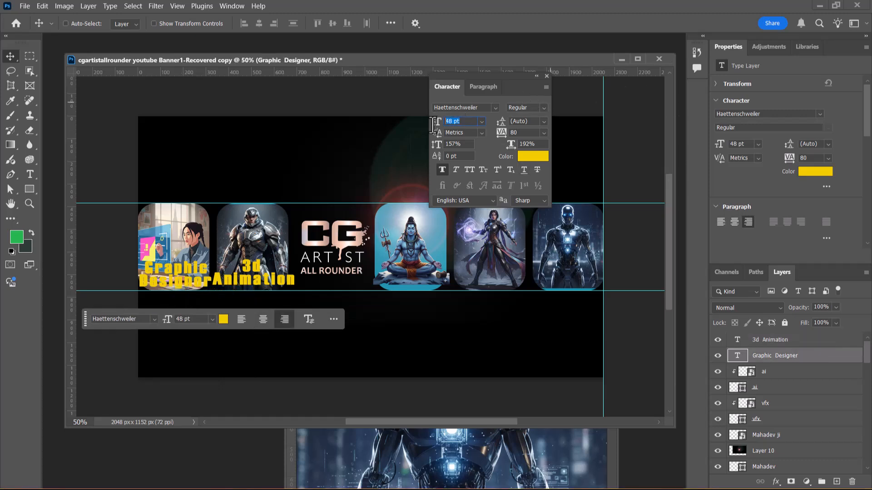
pyautogui.write('40')
pyautogui.press('Return')
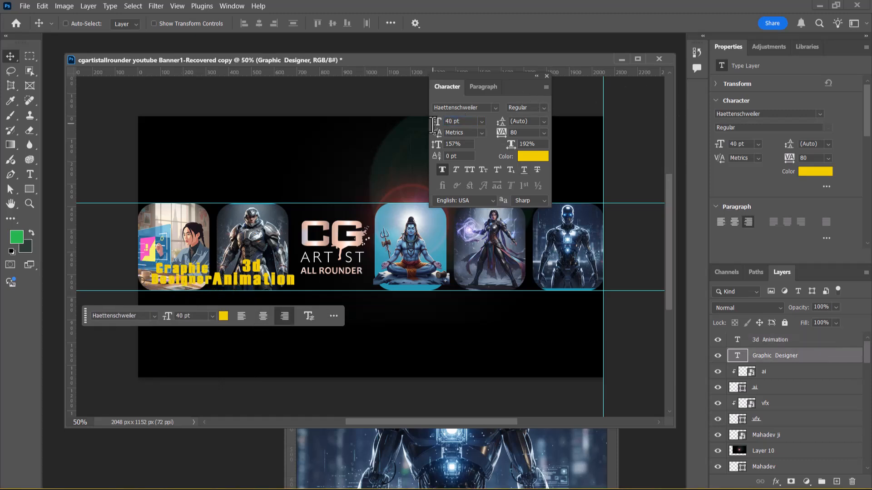
pyautogui.moveTo(196, 285); pyautogui.dragTo(184, 281)
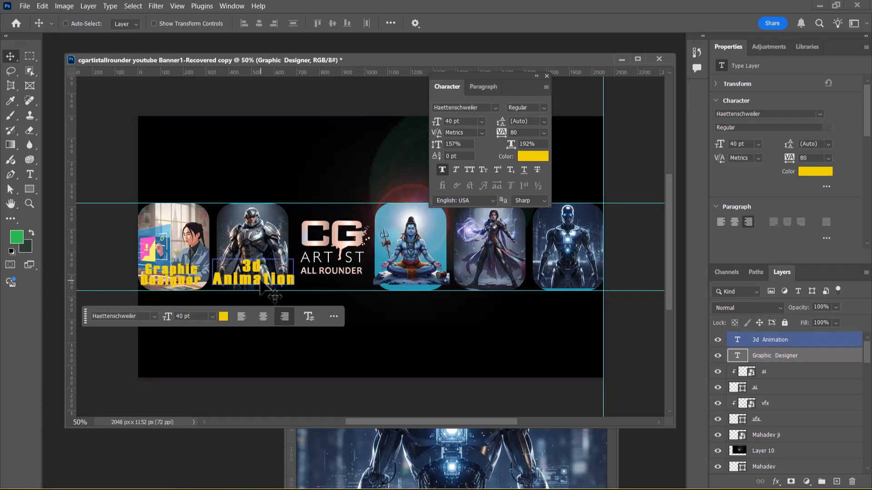
# Step: Reduce the 3d Animation text to 40 pt and reposition it centrally near the lower edge of the second card
pyautogui.rightClick(269, 287)
pyautogui.click(269, 285)
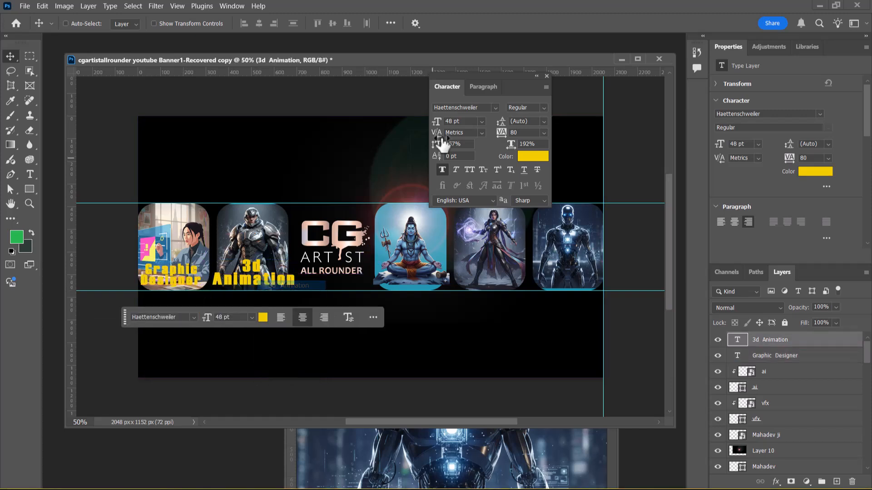
pyautogui.click(462, 122)
pyautogui.press('Return')
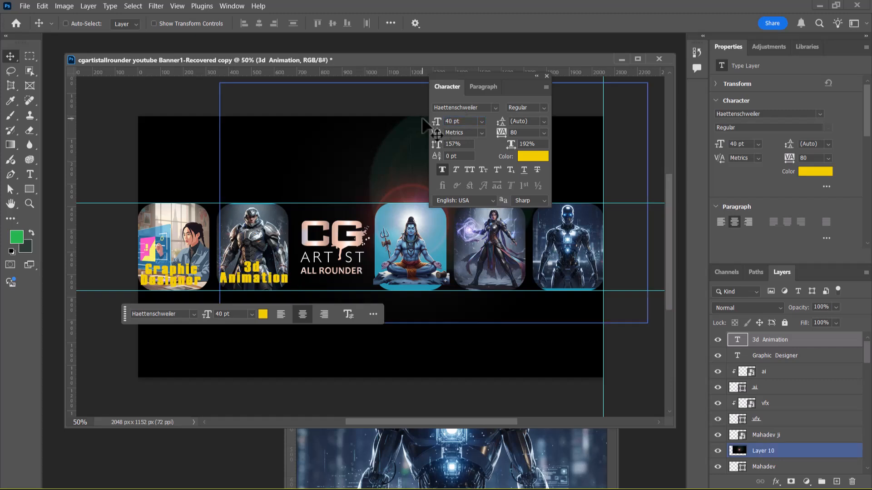
pyautogui.moveTo(256, 280); pyautogui.dragTo(257, 283)
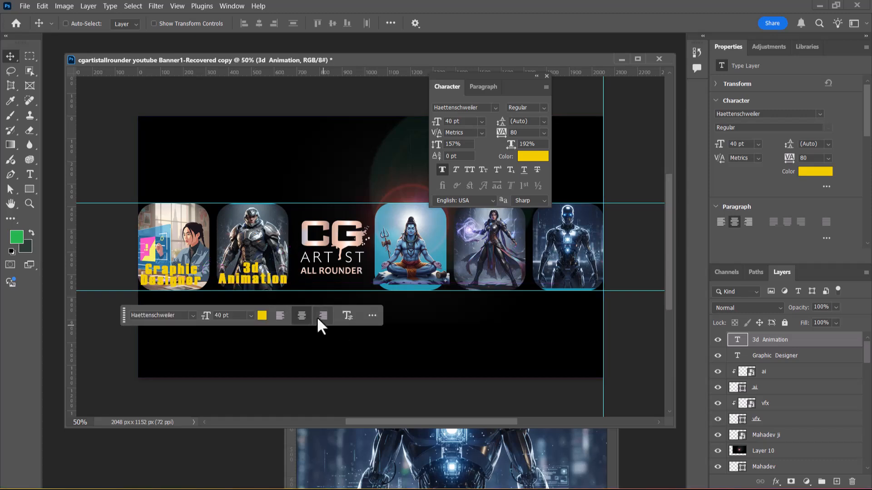
pyautogui.moveTo(257, 280); pyautogui.dragTo(255, 282)
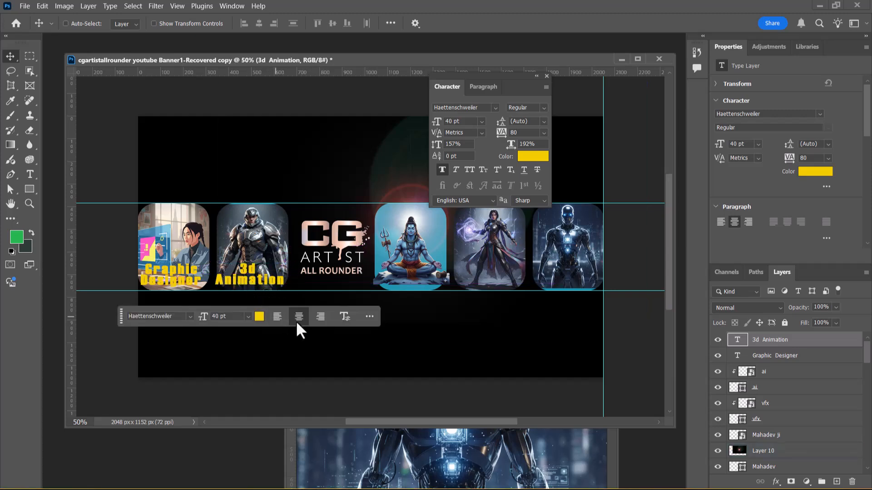
pyautogui.press('Right')
pyautogui.press('Right')
pyautogui.press('Right')
pyautogui.press('Right')
pyautogui.press('Right')
pyautogui.press('Right')
pyautogui.press('Right')
pyautogui.press('Right')
pyautogui.press('Right')
pyautogui.press('Right')
pyautogui.press('Right')
pyautogui.press('Right')
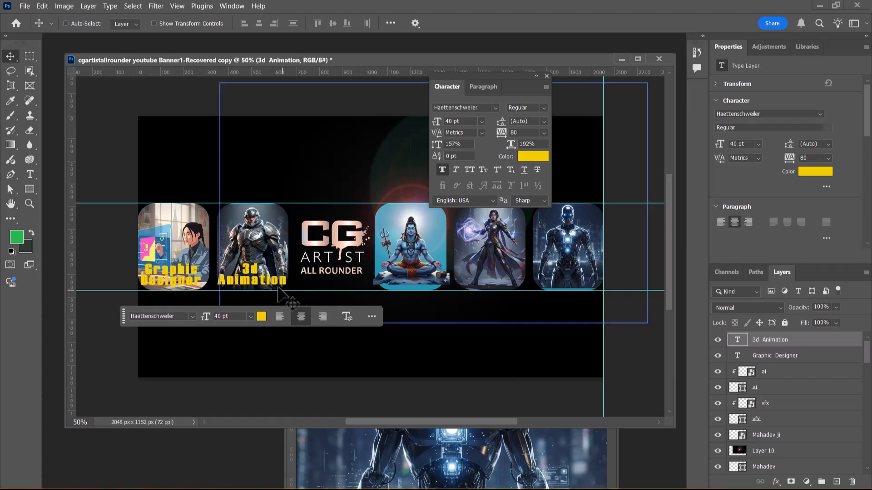
# Step: Duplicate the 3d Animation text onto the purple-magic woman card and change the copy to VFX Animation
pyautogui.moveTo(274, 282); pyautogui.dragTo(499, 282)
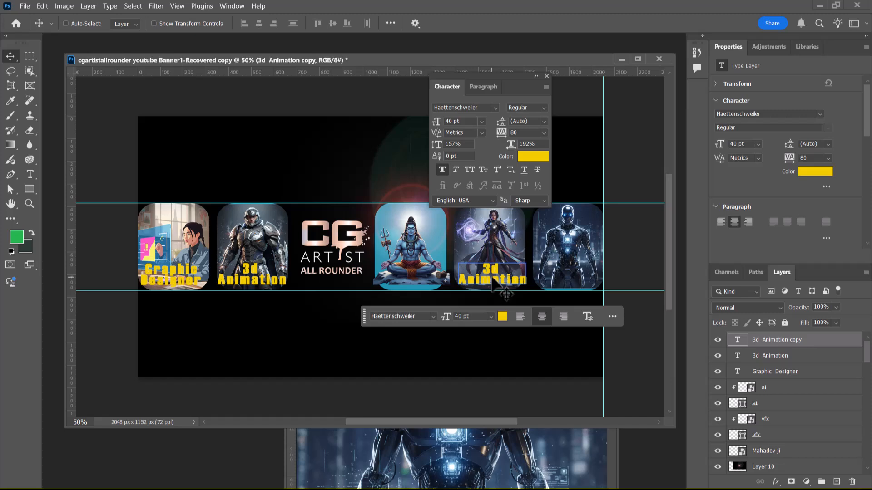
pyautogui.doubleClick(737, 339)
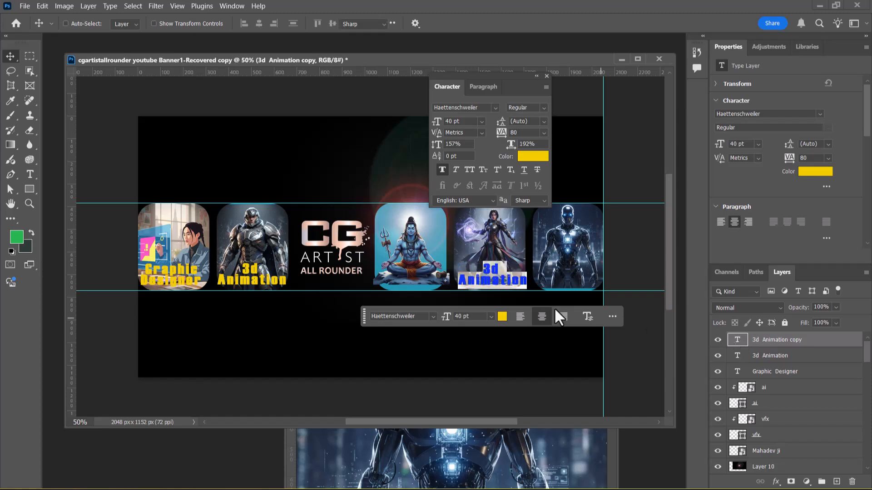
pyautogui.moveTo(499, 269); pyautogui.dragTo(484, 265)
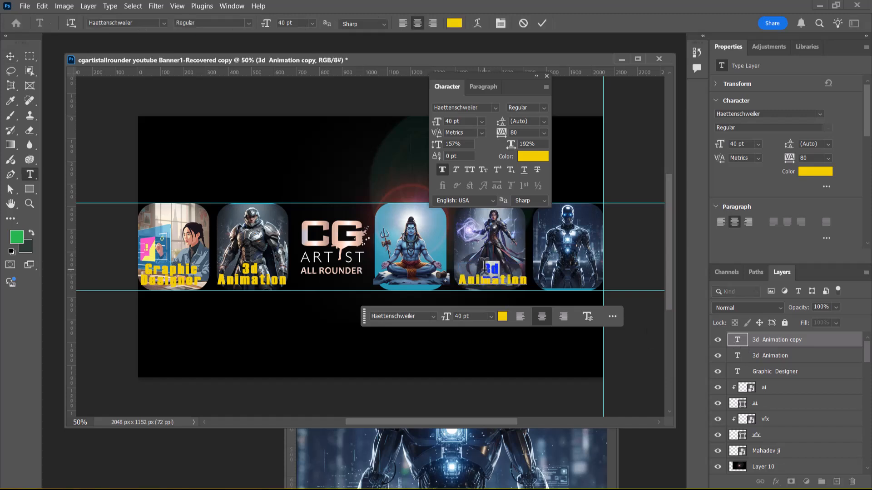
pyautogui.write('vfx')
pyautogui.press('BackSpace')
pyautogui.write('VFX')
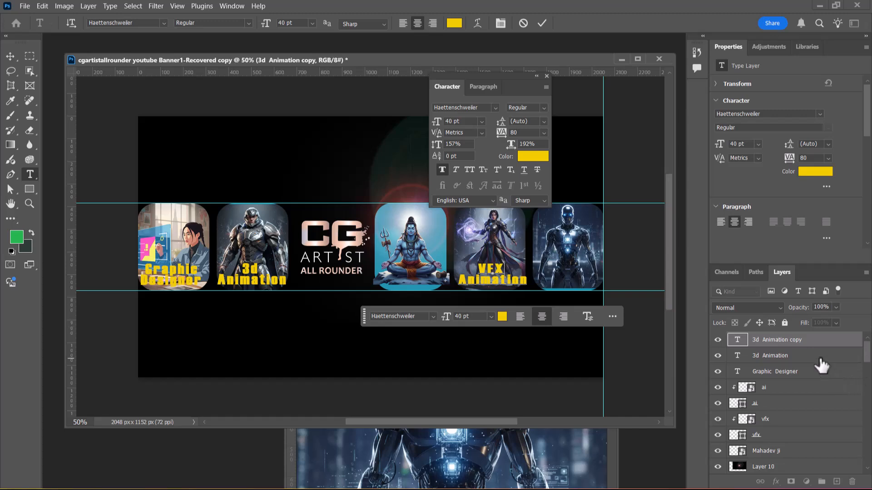
pyautogui.hotkey('ctrl', 'Return')
pyautogui.press('v')
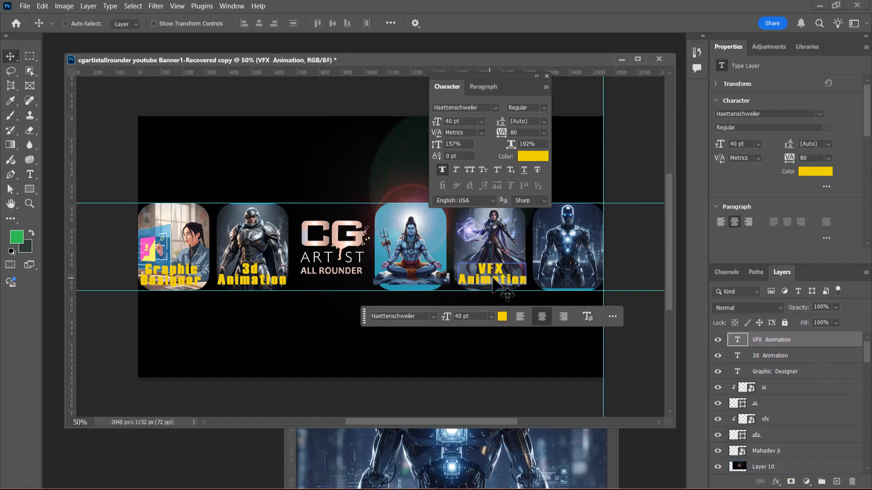
# Step: Duplicate the VFX Animation text onto the last card and nudge it left until it fits inside the canvas
pyautogui.moveTo(489, 284); pyautogui.dragTo(566, 283)
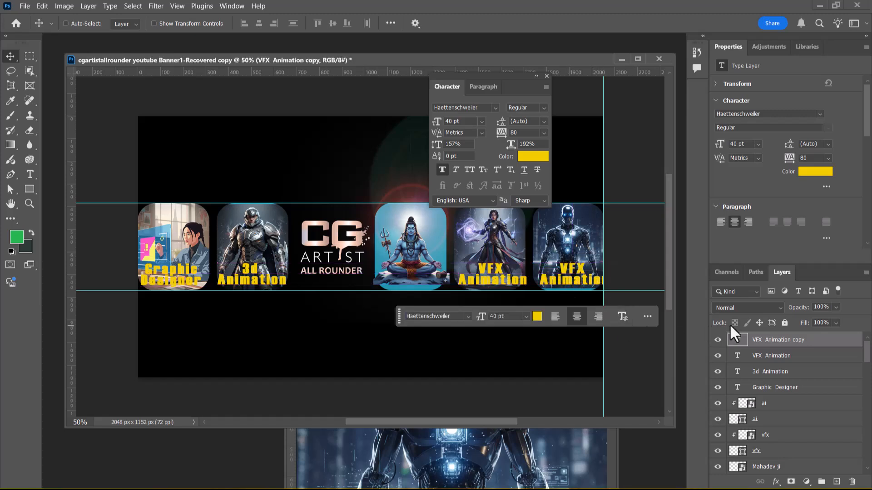
pyautogui.press('Left')
pyautogui.press('Left')
pyautogui.press('Left')
pyautogui.press('Left')
pyautogui.press('Left')
pyautogui.press('Left')
pyautogui.press('Left')
pyautogui.press('Left')
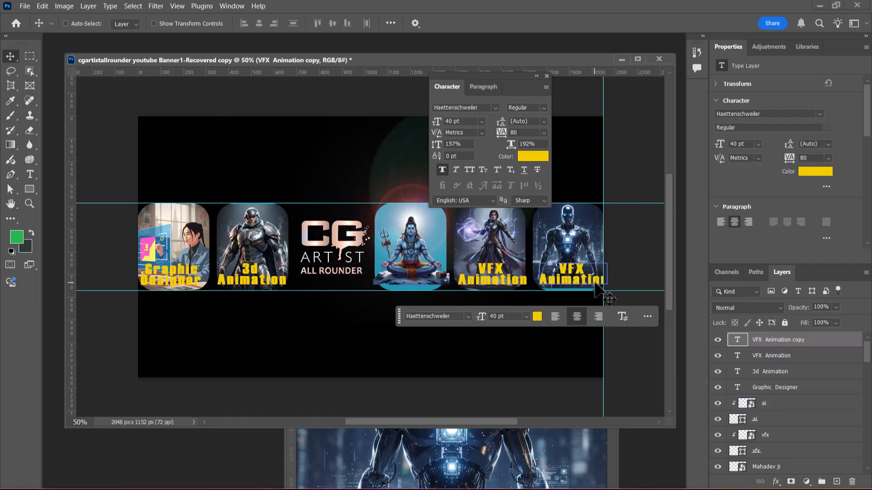
pyautogui.press('Left')
pyautogui.press('Left')
pyautogui.press('Left')
pyautogui.press('Left')
pyautogui.press('Left')
pyautogui.press('Left')
pyautogui.press('Left')
pyautogui.press('Left')
pyautogui.press('Left')
pyautogui.press('Left')
pyautogui.press('Left')
pyautogui.press('Left')
pyautogui.press('Left')
pyautogui.press('Left')
pyautogui.press('Left')
pyautogui.press('Left')
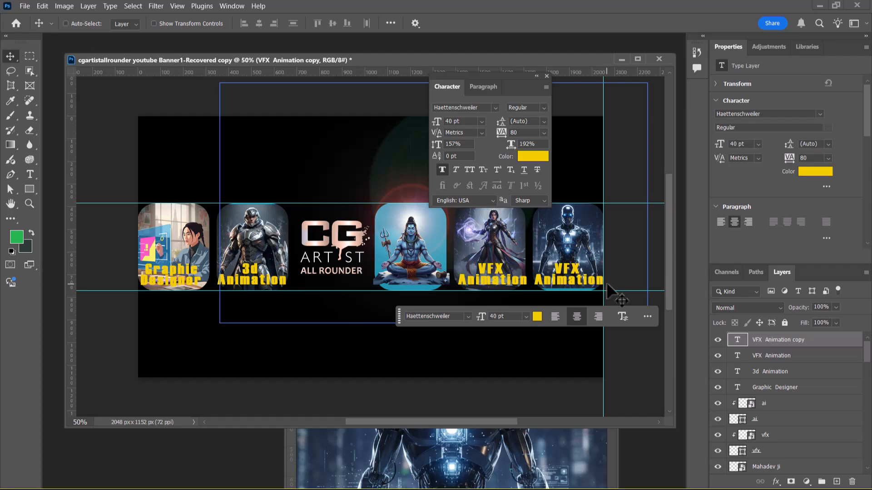
# Step: Replace the word VFX with AI in the text copy on the last card
pyautogui.doubleClick(737, 339)
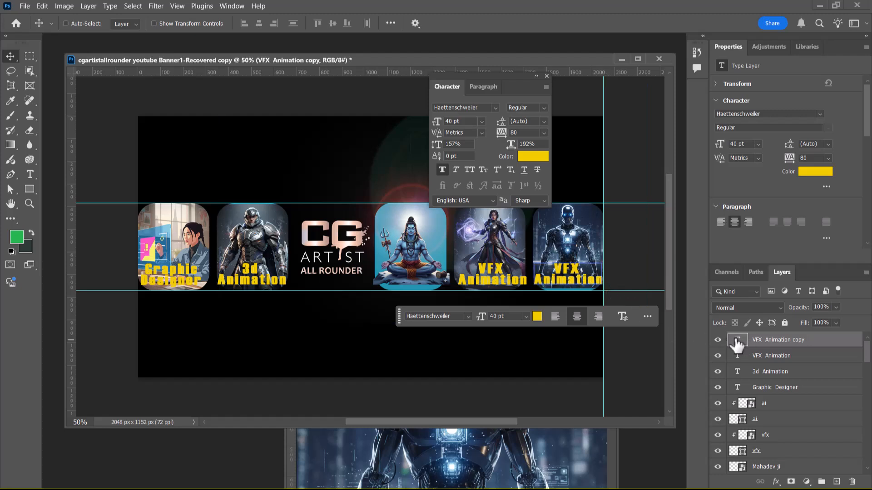
pyautogui.moveTo(580, 268); pyautogui.dragTo(553, 267)
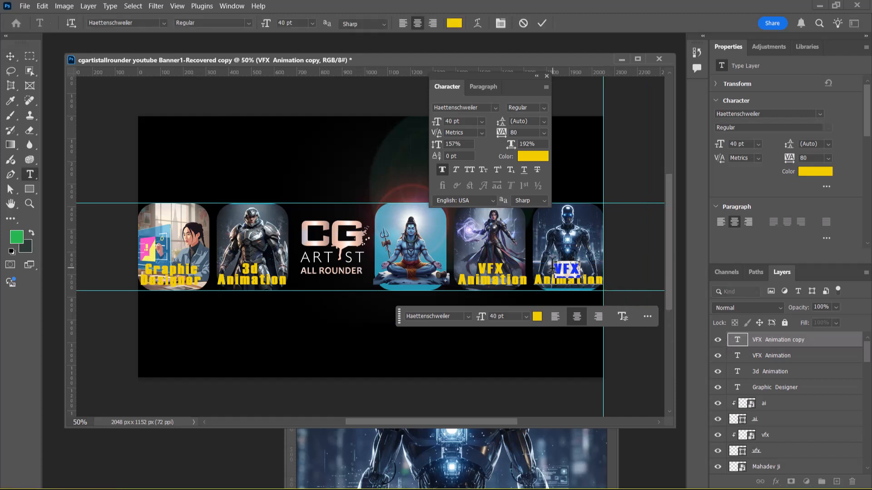
pyautogui.write('AI')
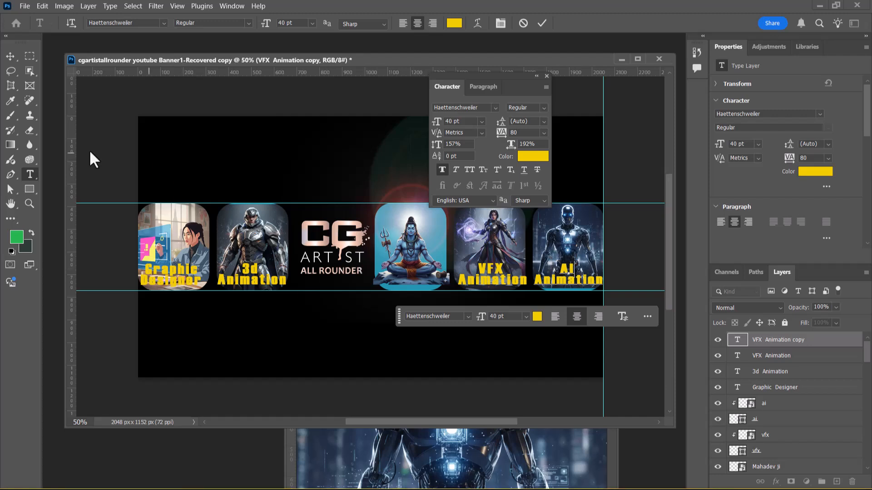
pyautogui.click(9, 56)
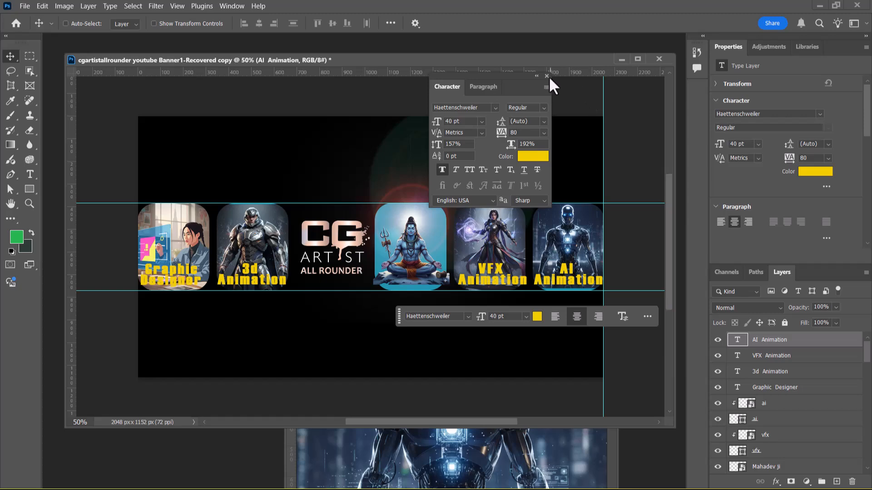
# Step: Preview the banner full screen and nudge the VFX Animation text left to center it on its card
pyautogui.press('f')
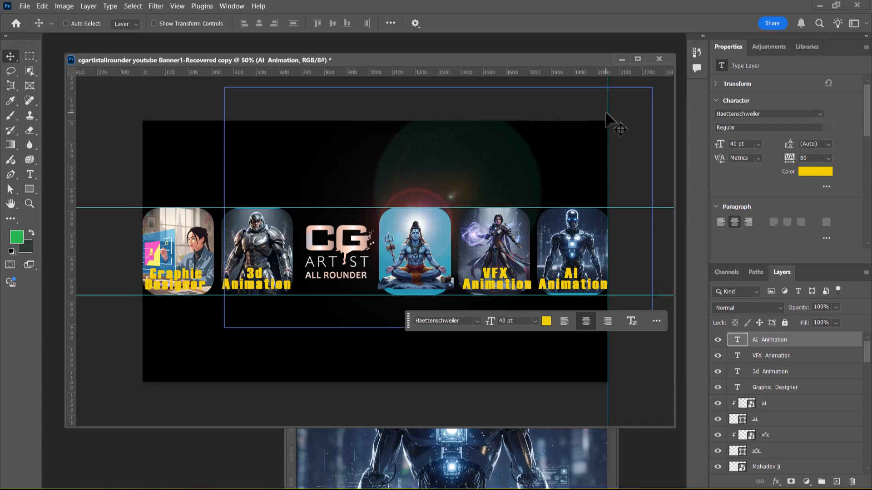
pyautogui.press('f')
pyautogui.press('f')
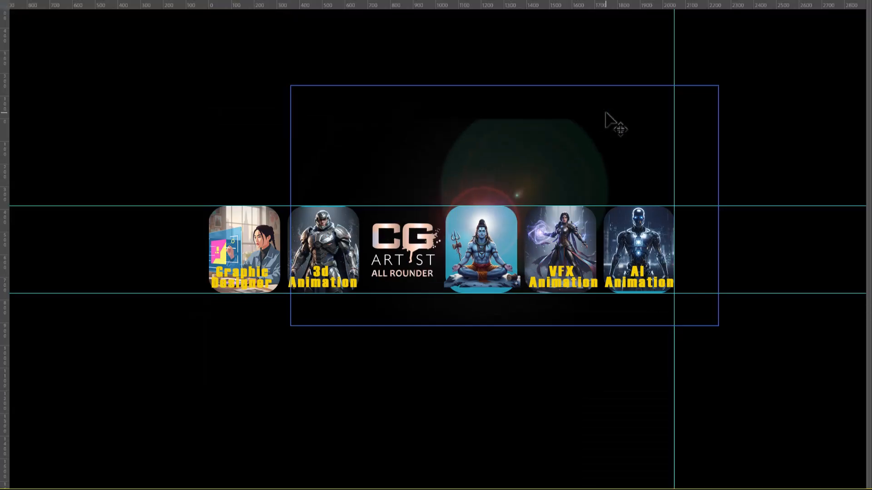
pyautogui.hotkey('ctrl', '+')
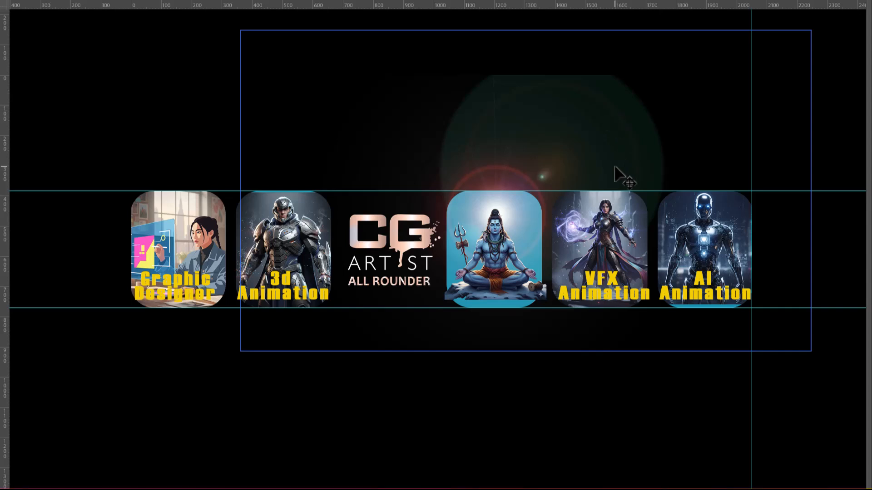
pyautogui.rightClick(635, 298)
pyautogui.click(734, 303)
pyautogui.press('Left')
pyautogui.press('Left')
pyautogui.press('Left')
pyautogui.press('Left')
pyautogui.press('Left')
pyautogui.press('Left')
pyautogui.press('Left')
pyautogui.press('Left')
pyautogui.press('Left')
pyautogui.press('Left')
pyautogui.press('Left')
pyautogui.press('Left')
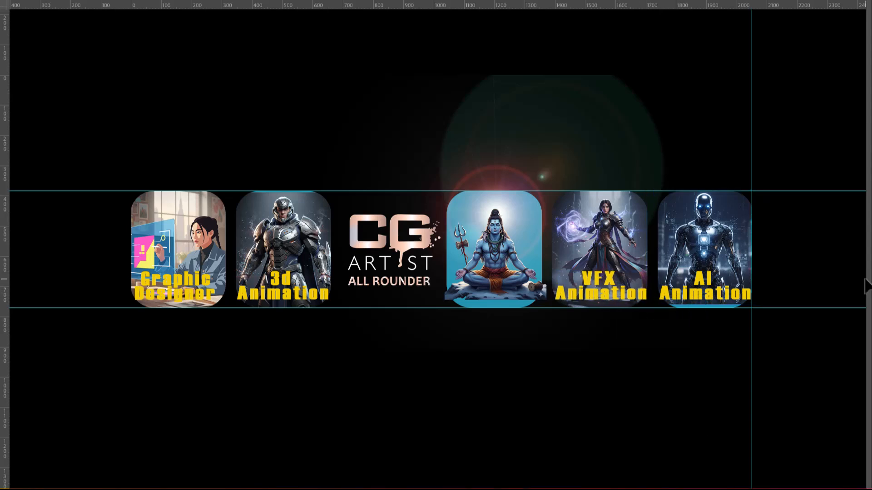
pyautogui.press('Left')
pyautogui.press('Left')
pyautogui.press('Left')
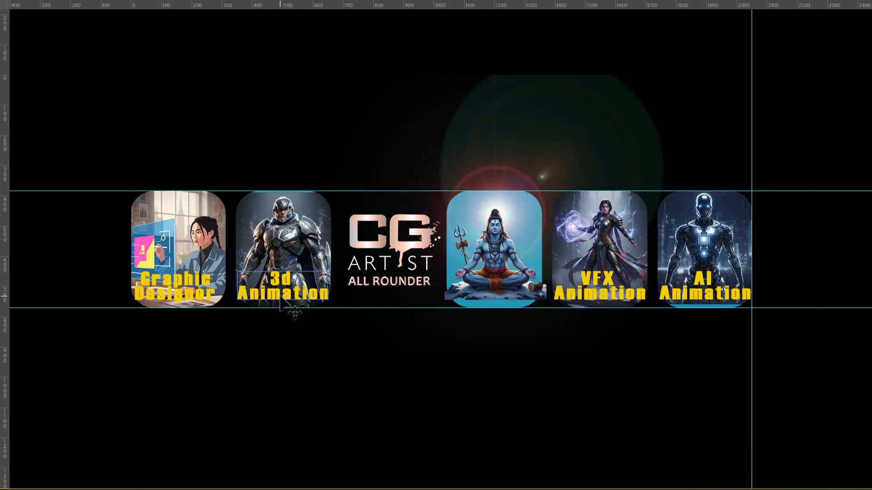
# Step: Nudge the Graphic Designer text slightly right to center it on the first card, and return to the standard screen view
pyautogui.rightClick(185, 302)
pyautogui.click(187, 301)
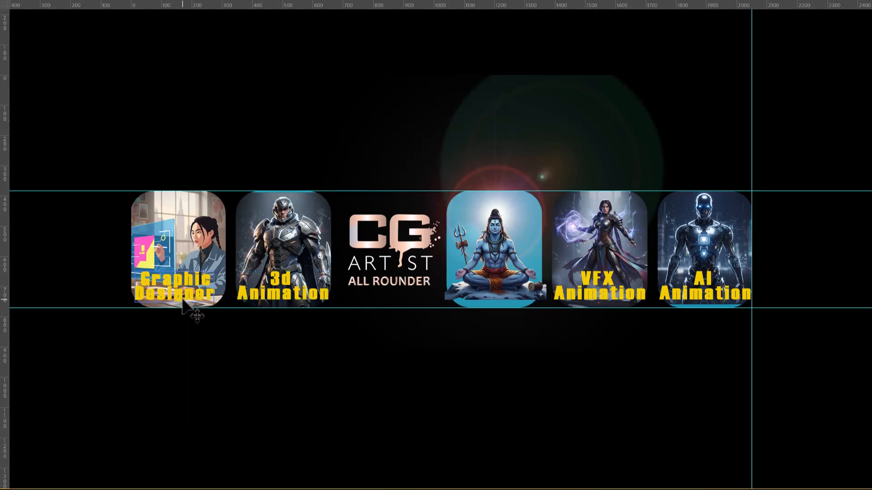
pyautogui.press('Right')
pyautogui.press('Right')
pyautogui.press('Right')
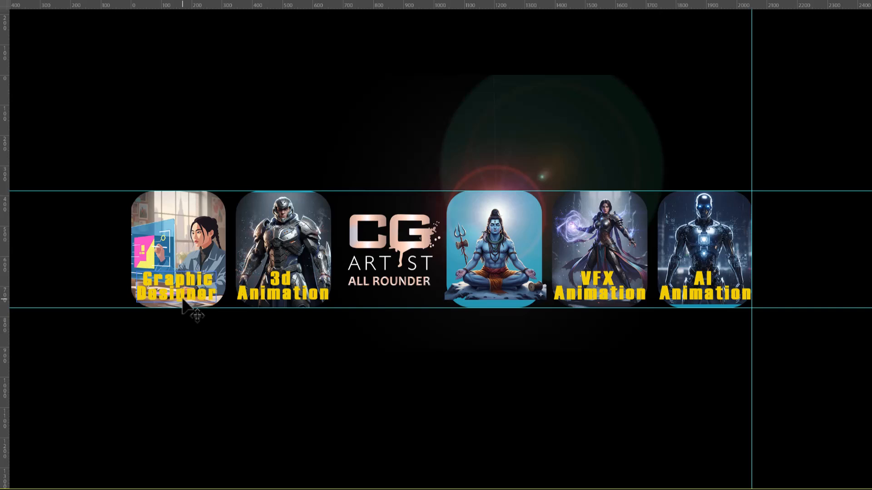
pyautogui.click(608, 335)
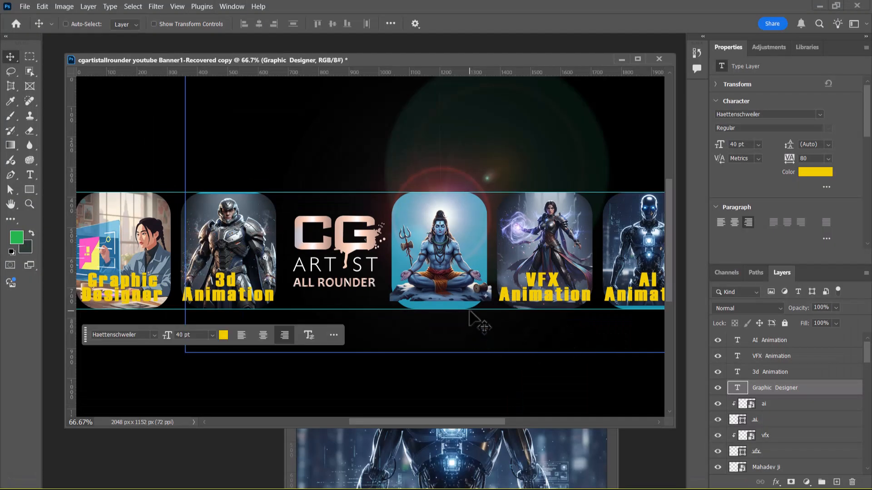
pyautogui.keyDown('ctrl'); pyautogui.click(490, 300); pyautogui.keyUp('ctrl')
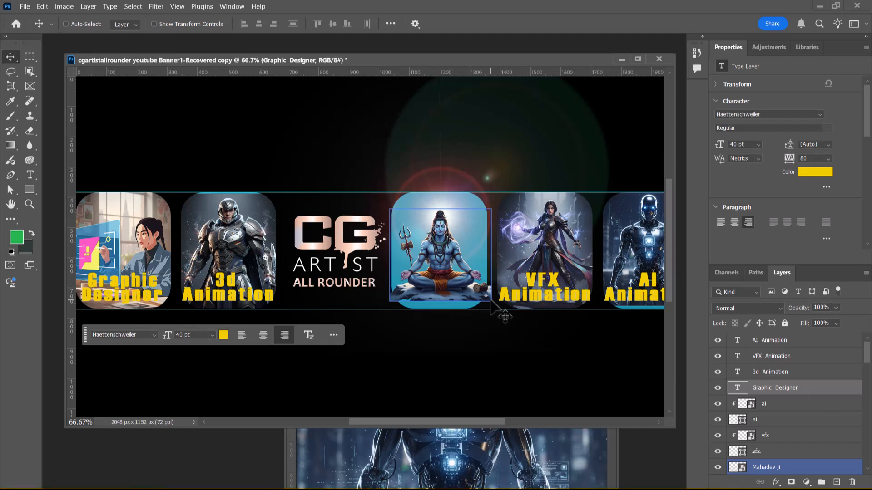
# Step: Duplicate the VFX Animation text onto the CG Artist logo and change the copy to Online Classes on one line
pyautogui.rightClick(540, 300)
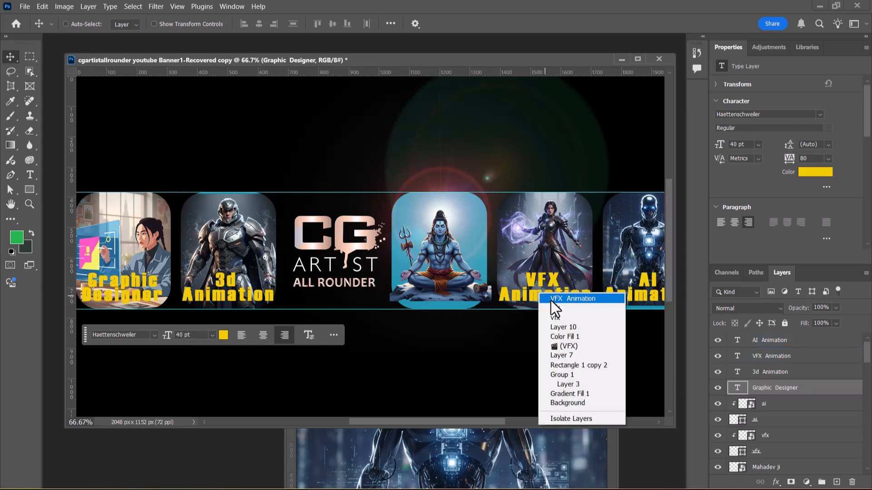
pyautogui.click(584, 301)
pyautogui.moveTo(541, 300); pyautogui.dragTo(329, 306)
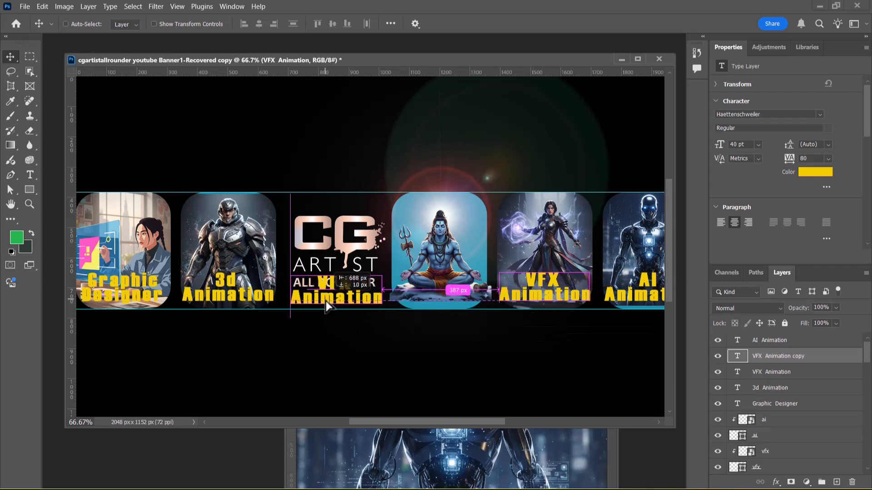
pyautogui.doubleClick(737, 356)
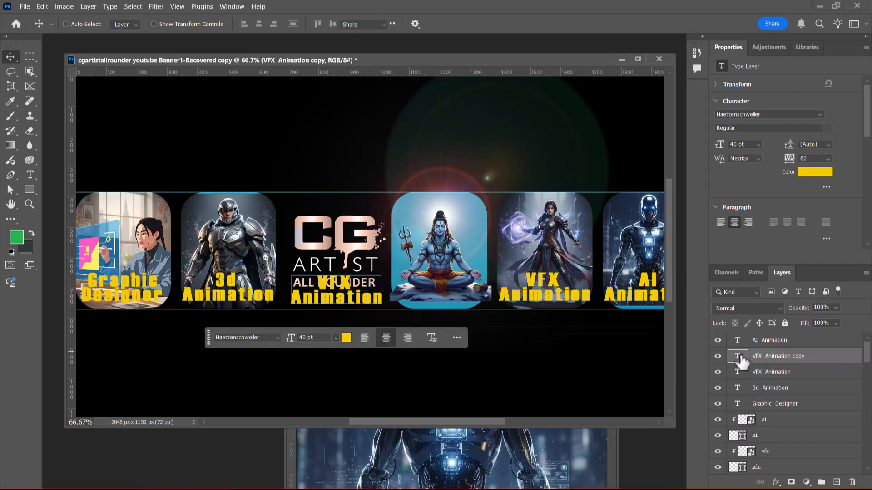
pyautogui.write('online')
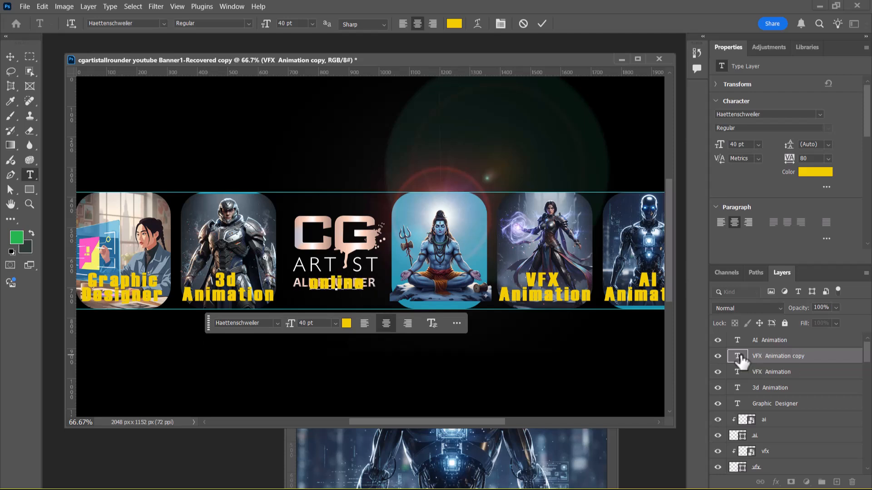
pyautogui.press('BackSpace')
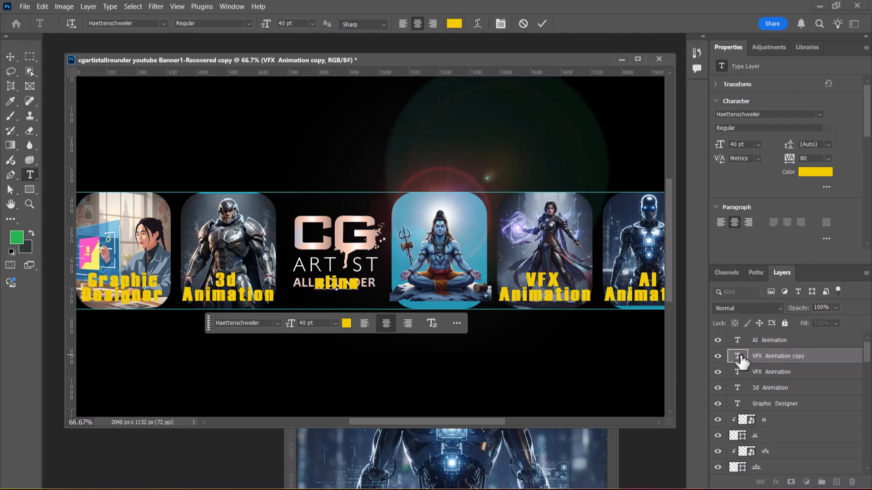
pyautogui.write('O')
pyautogui.press('Right')
pyautogui.press('Right')
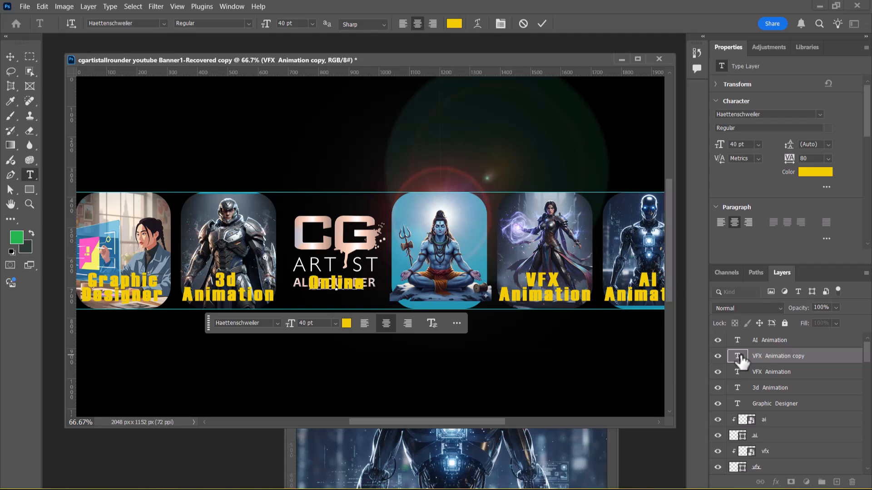
pyautogui.write('C')
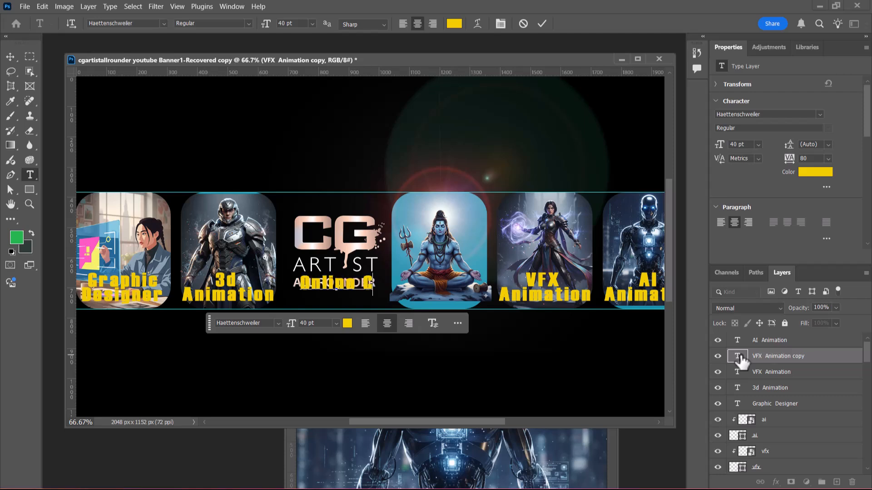
pyautogui.write('lasse')
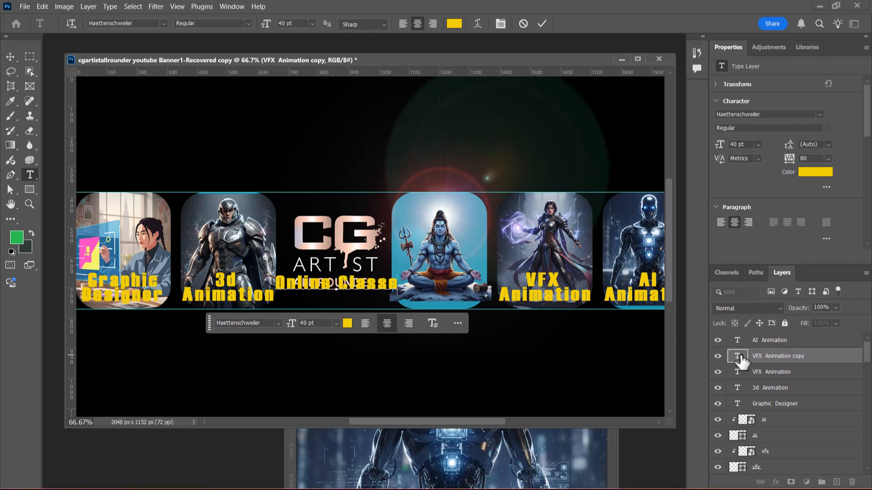
pyautogui.write('s')
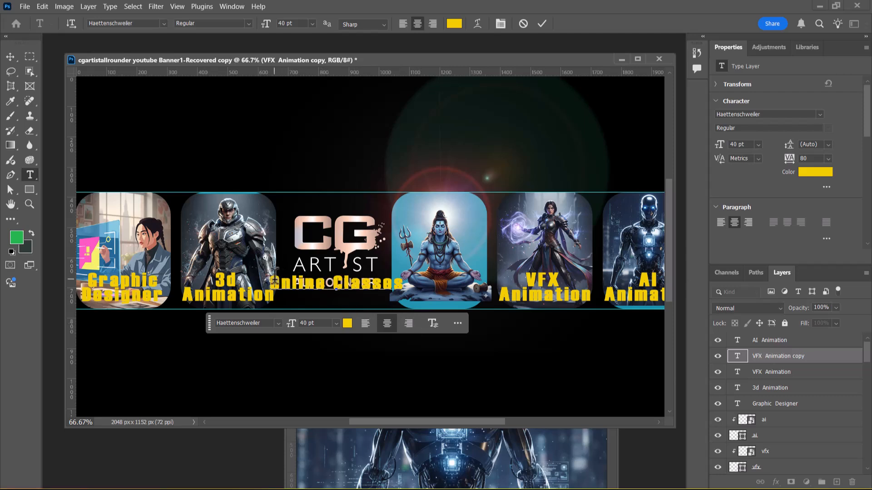
# Step: Commit the Online Classes text and move it just below the ALL ROUNDER line of the logo
pyautogui.moveTo(404, 281); pyautogui.dragTo(193, 277)
pyautogui.click(10, 57)
pyautogui.moveTo(346, 291); pyautogui.dragTo(355, 298)
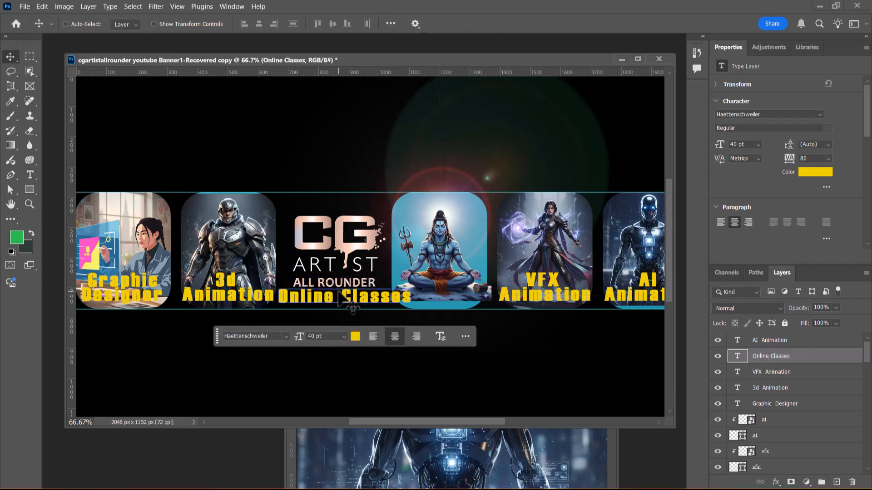
# Step: Nudge the Online Classes text on the CG Artist logo, reselecting its layer and moving it up over the ALL ROUNDER line
pyautogui.moveTo(344, 302); pyautogui.dragTo(344, 300)
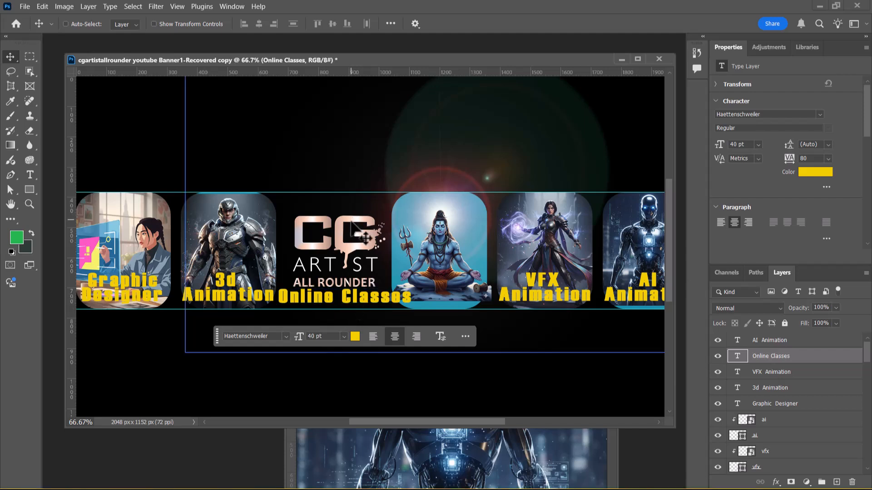
pyautogui.rightClick(344, 247)
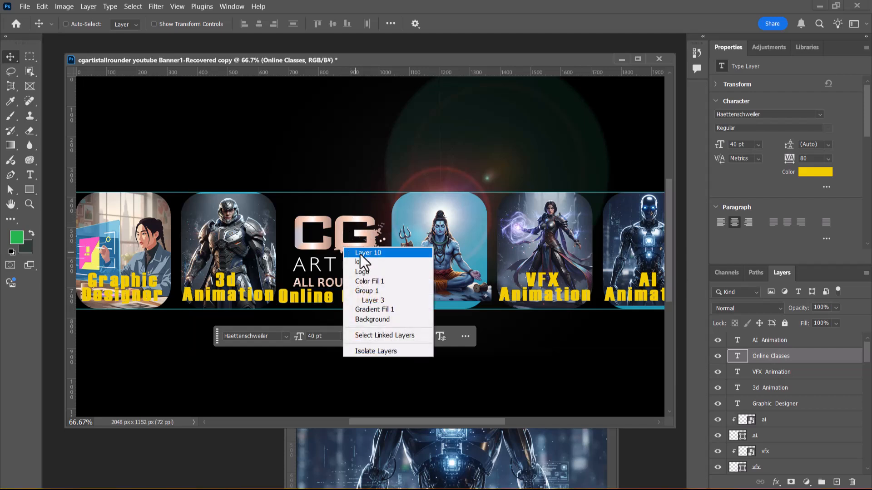
pyautogui.click(360, 253)
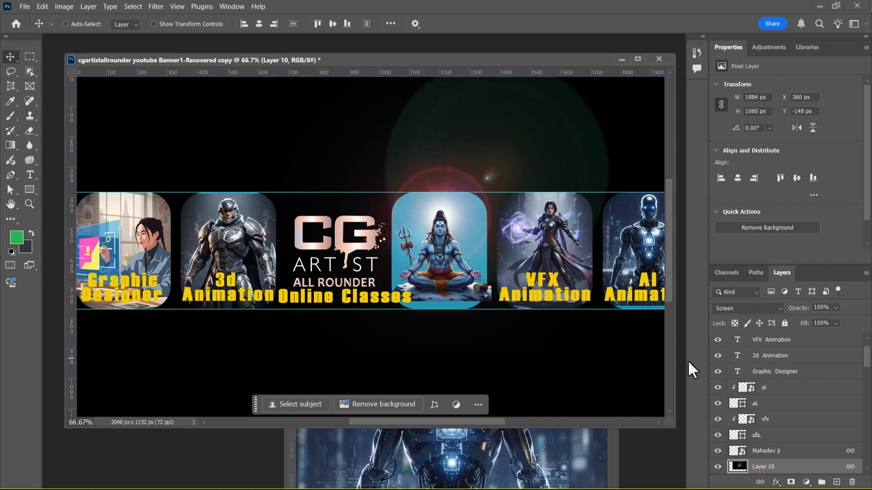
pyautogui.rightClick(360, 301)
pyautogui.click(377, 306)
pyautogui.moveTo(342, 300); pyautogui.dragTo(346, 290)
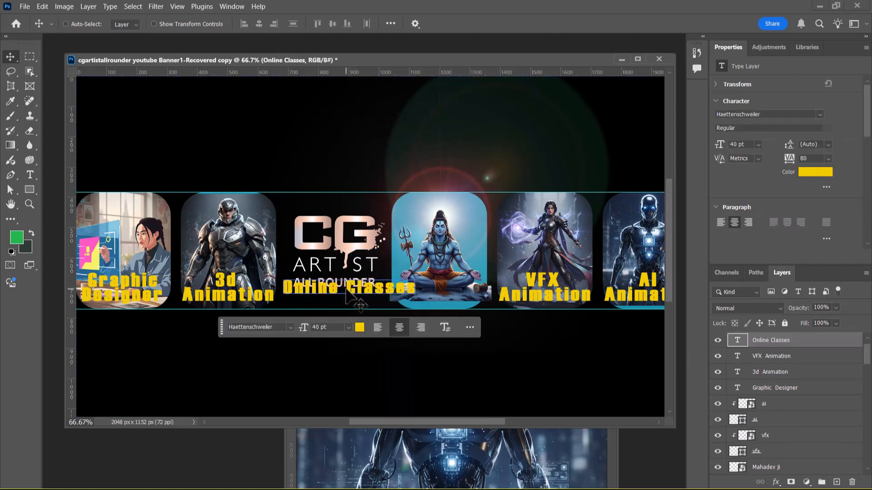
# Step: Break the Online Classes text into two lines and move it to the bottom of the CG Artist logo area, level with the other labels
pyautogui.doubleClick(347, 289)
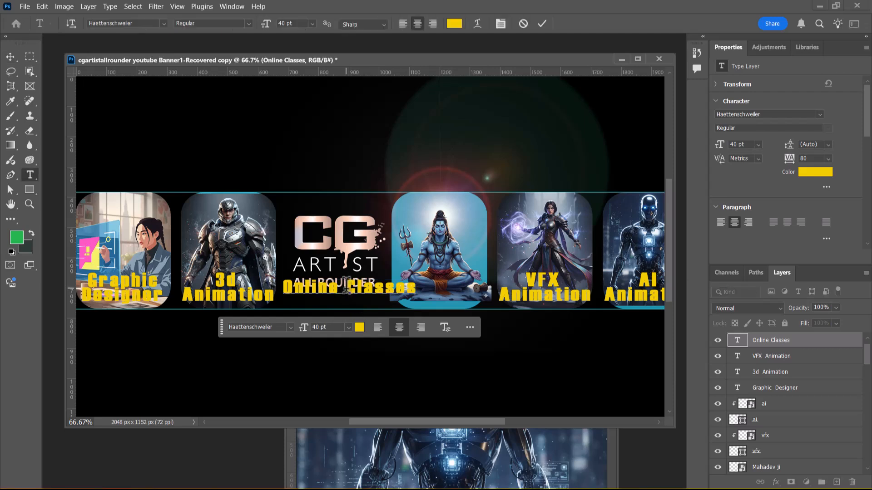
pyautogui.press('Return')
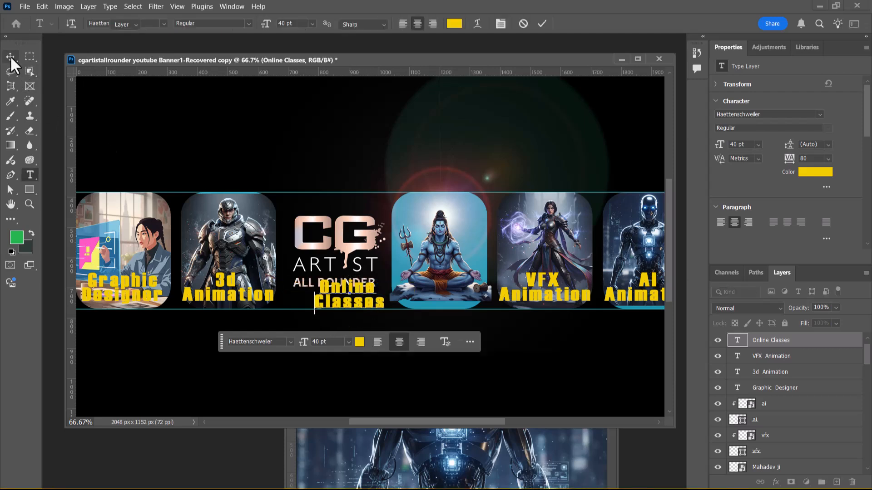
pyautogui.click(10, 57)
pyautogui.moveTo(353, 298); pyautogui.dragTo(338, 289)
# Step: Find the CG Artist logo's smart object layer and nudge it straight up to Y 404 px, clearing the Online Classes text
pyautogui.click(795, 406)
pyautogui.click(797, 420)
pyautogui.scroll(-3, 797, 415)
pyautogui.click(793, 404)
pyautogui.scroll(-1, 794, 408)
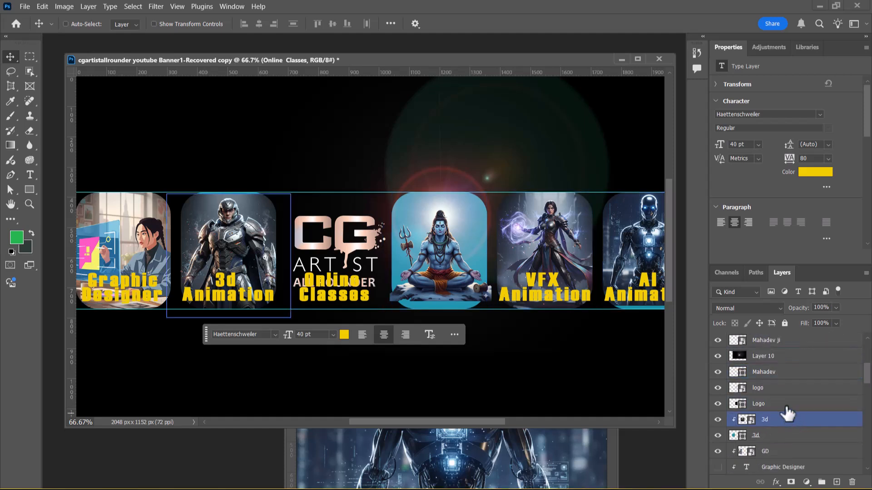
pyautogui.click(786, 405)
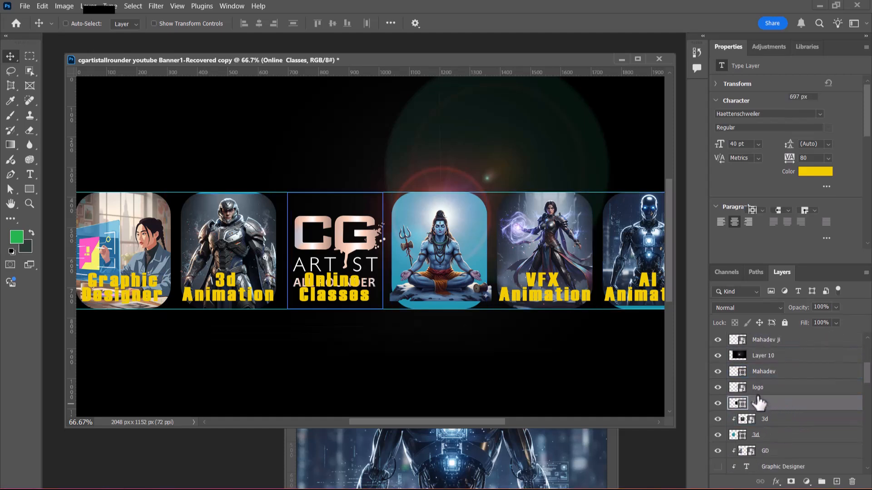
pyautogui.click(717, 387)
pyautogui.click(717, 387)
pyautogui.click(786, 390)
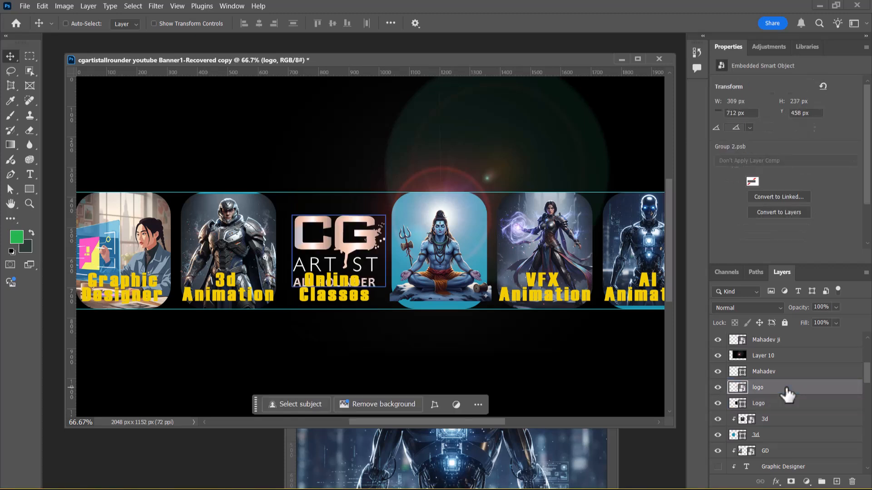
pyautogui.press('Up')
pyautogui.press('Up')
pyautogui.press('Up')
pyautogui.press('Up')
pyautogui.press('Up')
pyautogui.press('Up')
pyautogui.press('Up')
pyautogui.press('Up')
pyautogui.press('Up')
pyautogui.press('Up')
pyautogui.press('Up')
pyautogui.press('Up')
pyautogui.press('Up')
pyautogui.press('Up')
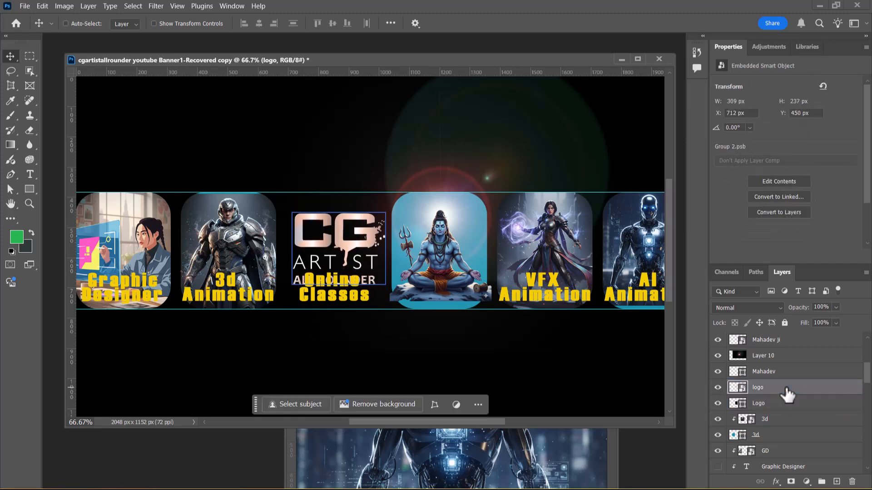
pyautogui.press('Up')
pyautogui.press('Up')
pyautogui.press('Up')
pyautogui.press('Up')
pyautogui.press('Up')
pyautogui.press('Up')
pyautogui.press('Up')
pyautogui.press('Up')
pyautogui.press('Up')
pyautogui.press('Up')
pyautogui.press('Up')
pyautogui.press('Up')
pyautogui.press('Up')
pyautogui.press('Up')
pyautogui.press('Up')
pyautogui.press('Up')
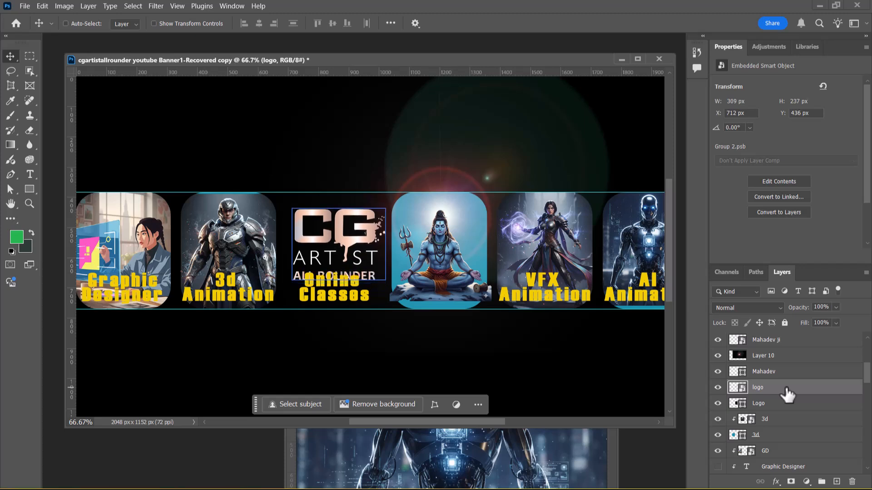
pyautogui.press('Up')
pyautogui.press('Up')
pyautogui.press('Up')
pyautogui.press('Up')
pyautogui.press('Up')
pyautogui.press('Up')
pyautogui.press('Up')
pyautogui.press('Up')
pyautogui.press('Up')
pyautogui.press('Up')
pyautogui.press('Up')
pyautogui.press('Up')
pyautogui.press('Up')
pyautogui.press('Up')
pyautogui.press('Up')
pyautogui.press('Up')
pyautogui.press('Up')
pyautogui.press('Up')
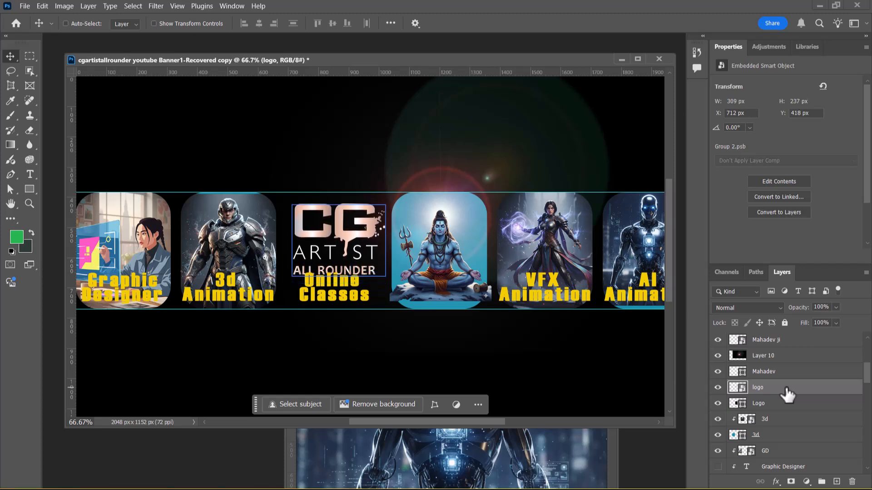
pyautogui.press('Up')
pyautogui.press('Up')
pyautogui.press('Up')
pyautogui.press('Up')
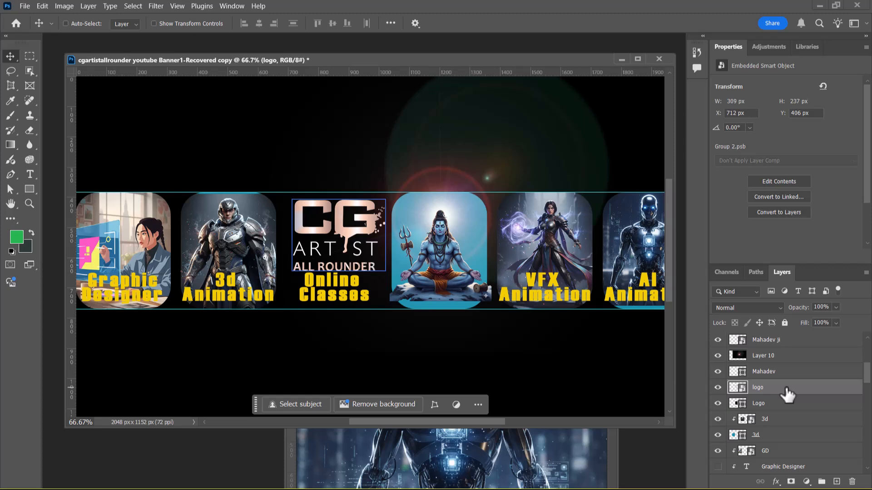
pyautogui.press('Up')
pyautogui.press('Up')
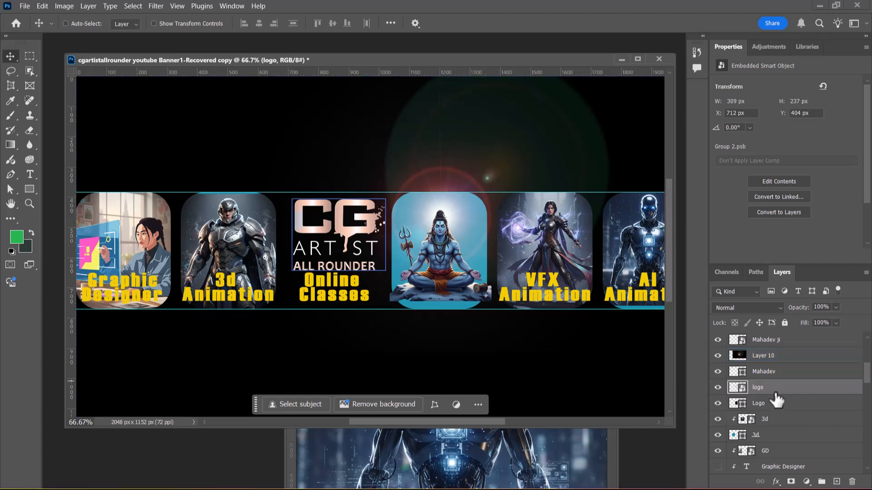
# Step: Select the Online Classes text, browse the fonts, and change its font to Caveat
pyautogui.rightClick(346, 282)
pyautogui.click(366, 285)
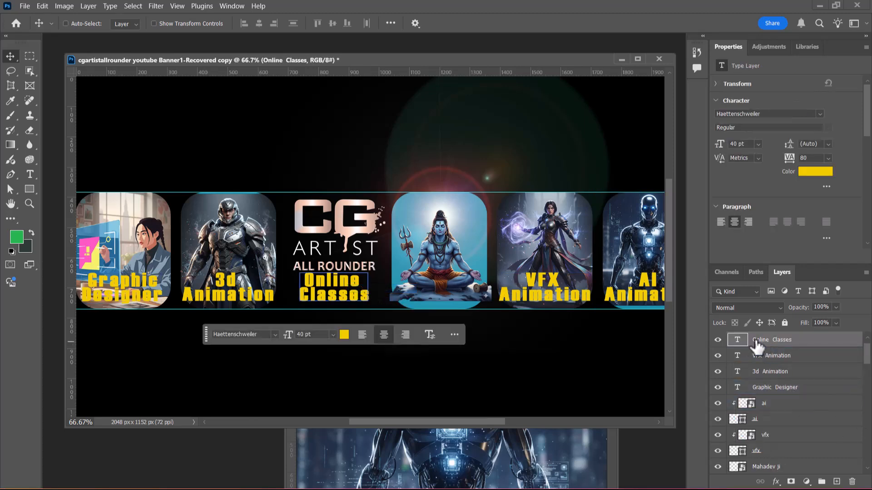
pyautogui.click(275, 334)
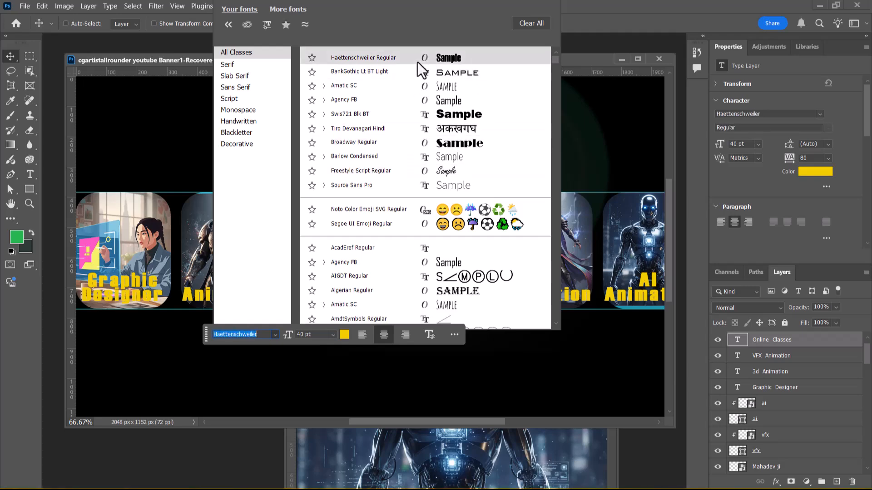
pyautogui.scroll(-4, 418, 64)
pyautogui.scroll(-2, 413, 198)
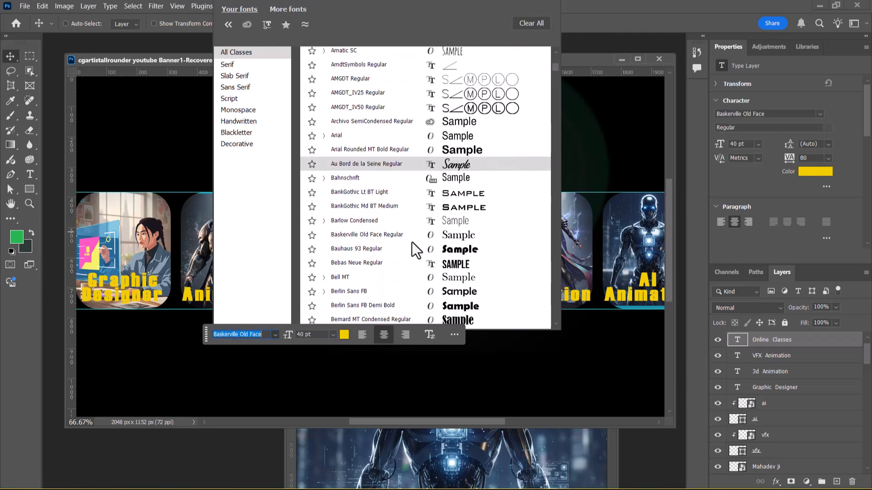
pyautogui.scroll(-1, 399, 257)
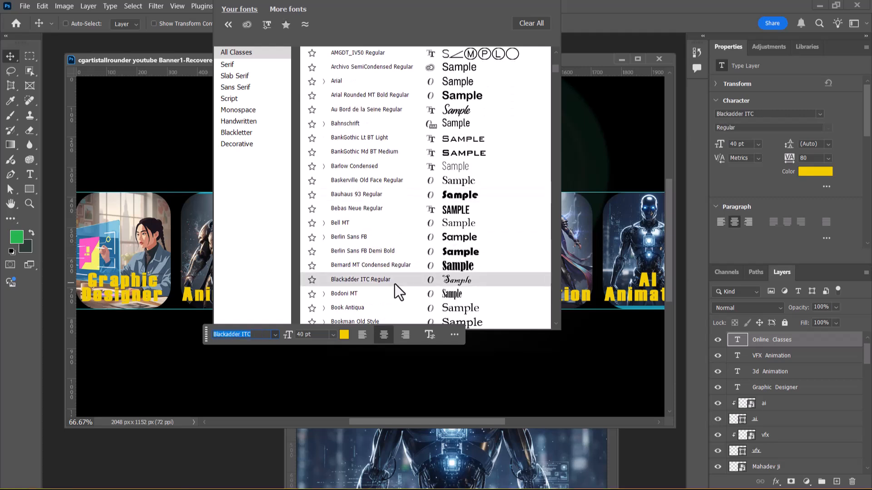
pyautogui.scroll(-3, 394, 285)
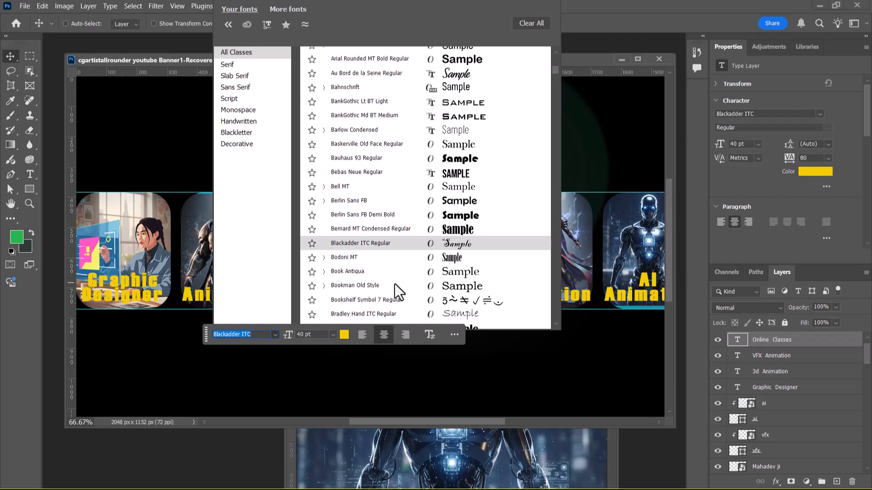
pyautogui.scroll(-1, 394, 284)
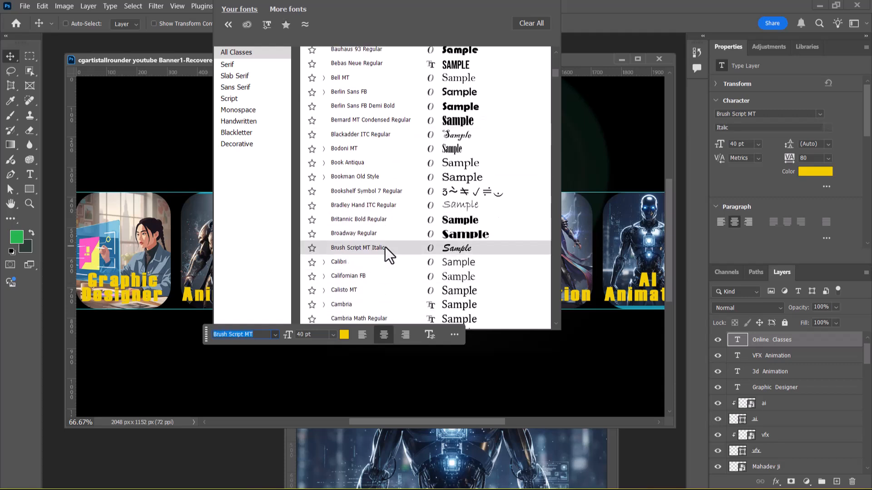
pyautogui.scroll(-5, 385, 248)
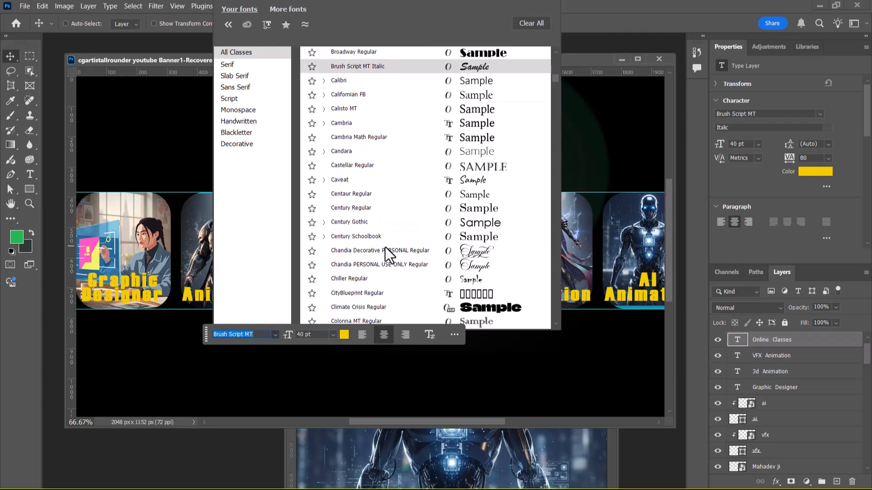
pyautogui.click(385, 250)
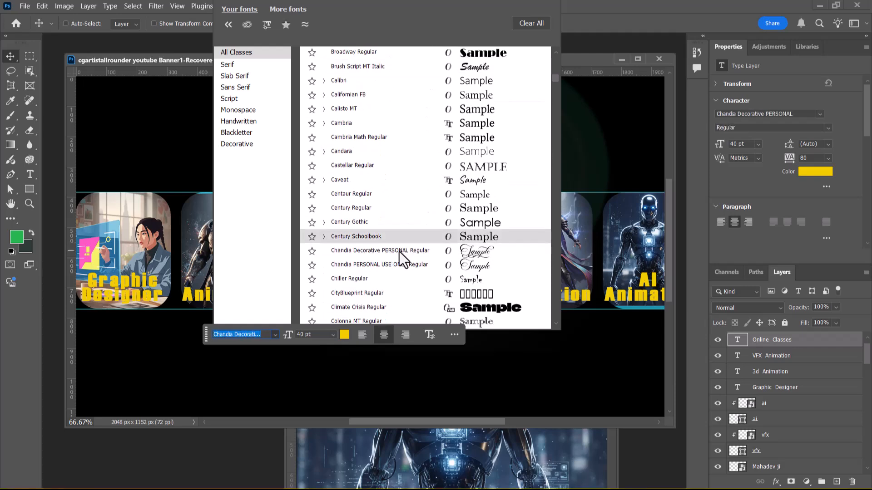
pyautogui.click(396, 180)
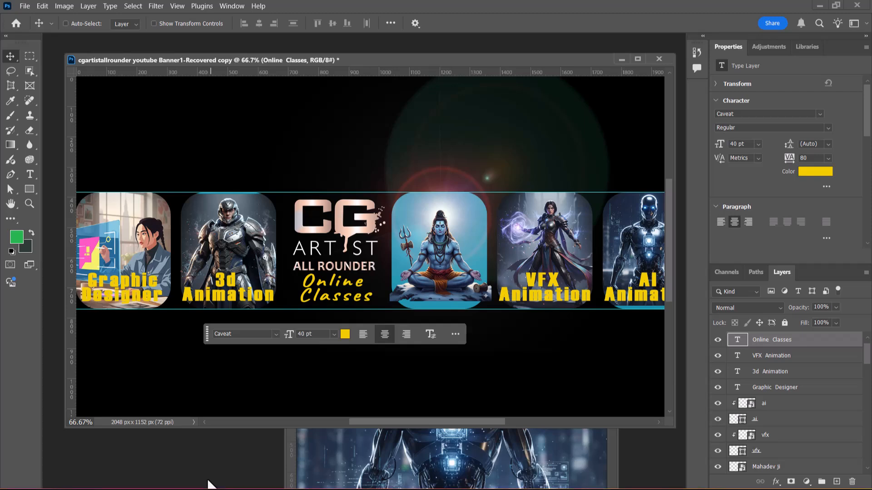
# Step: Save the banner as cgartistallrounder youtube Banner2.psd in the PS Class 9 folder with the default format options
pyautogui.press('ctrl')
pyautogui.hotkey('ctrl', 's')
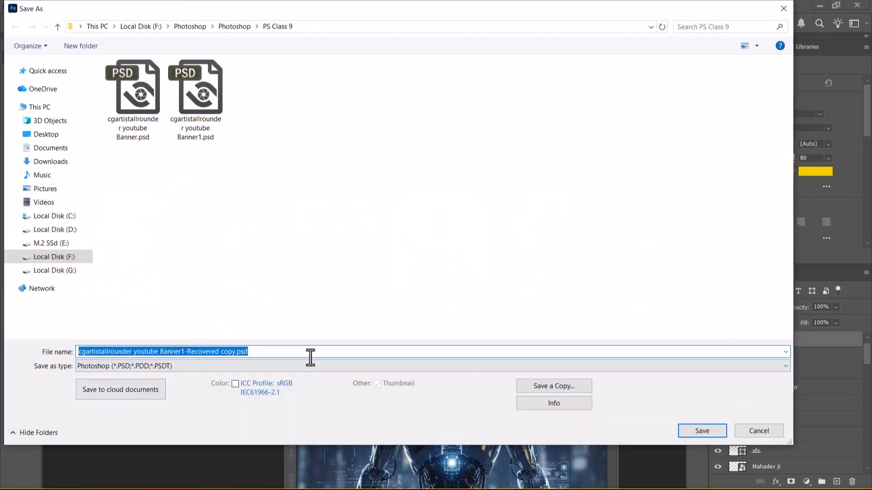
pyautogui.click(195, 124)
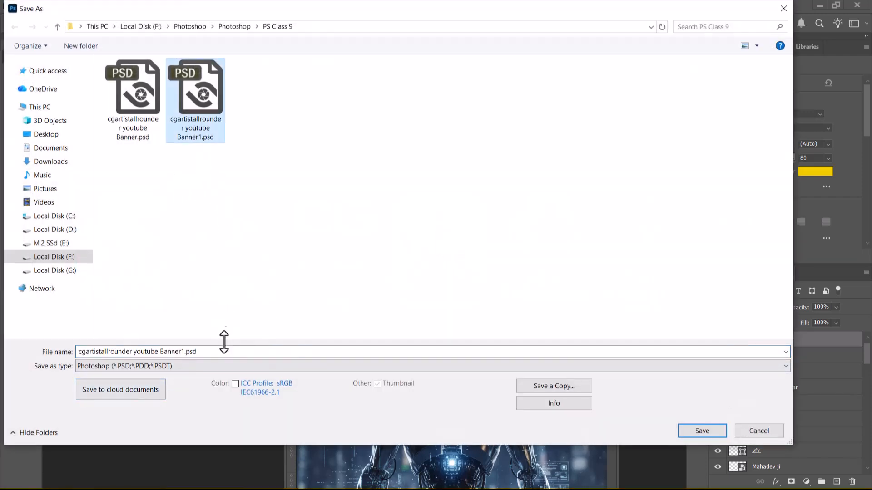
pyautogui.click(184, 353)
pyautogui.click(184, 352)
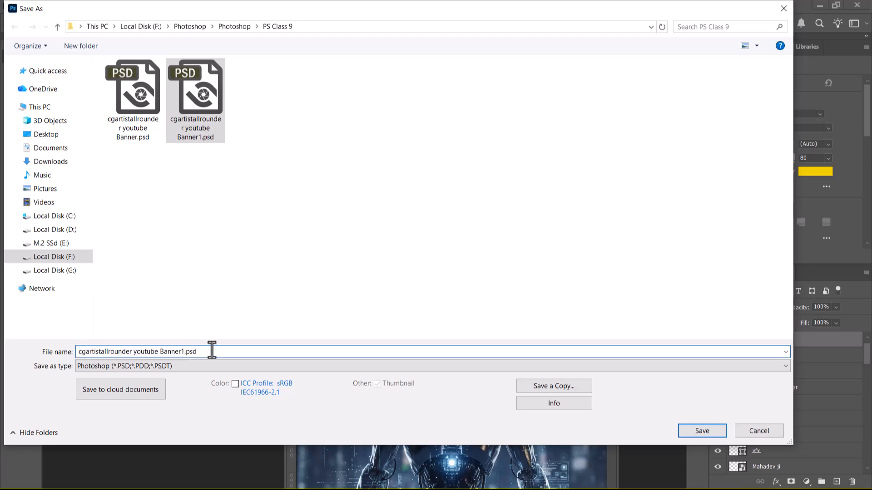
pyautogui.press('BackSpace')
pyautogui.press('Return')
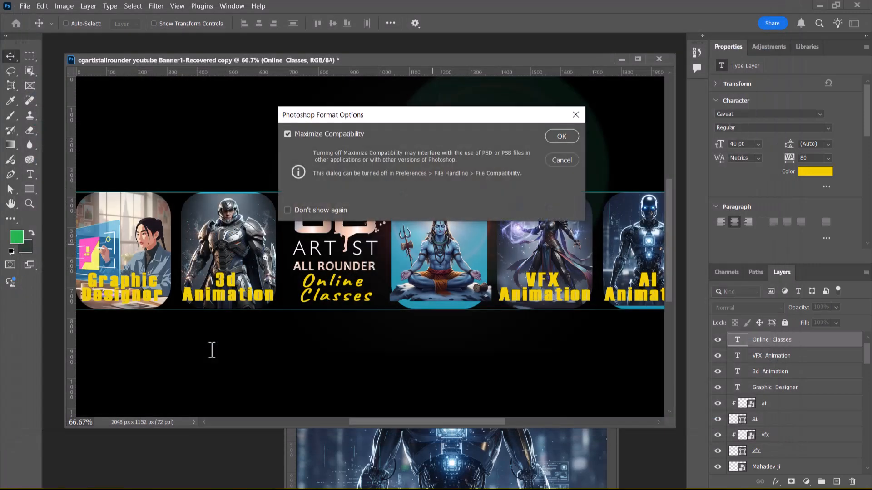
pyautogui.press('Return')
# Step: Save a copy of the banner as the PNG file cgartistallrounder youtube Banner2 copy.png, accepting the format options
pyautogui.hotkey('ctrl', 'shift', 's')
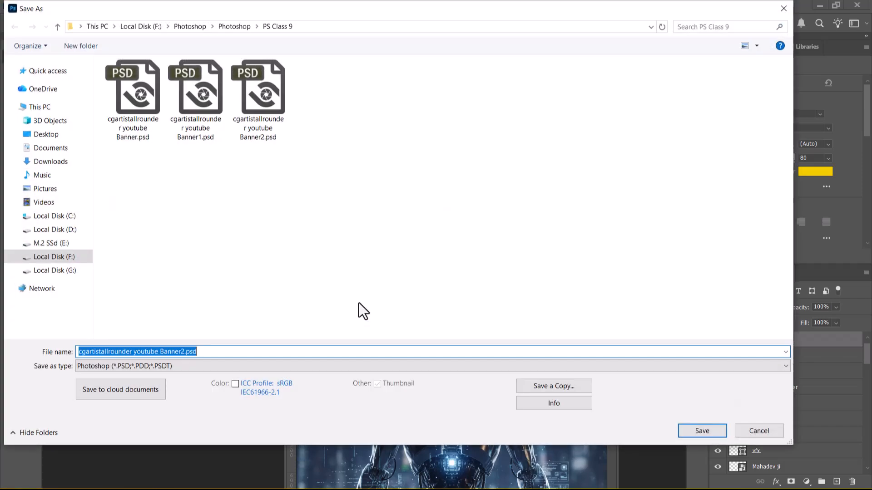
pyautogui.click(263, 366)
pyautogui.click(263, 370)
pyautogui.click(554, 386)
pyautogui.click(214, 369)
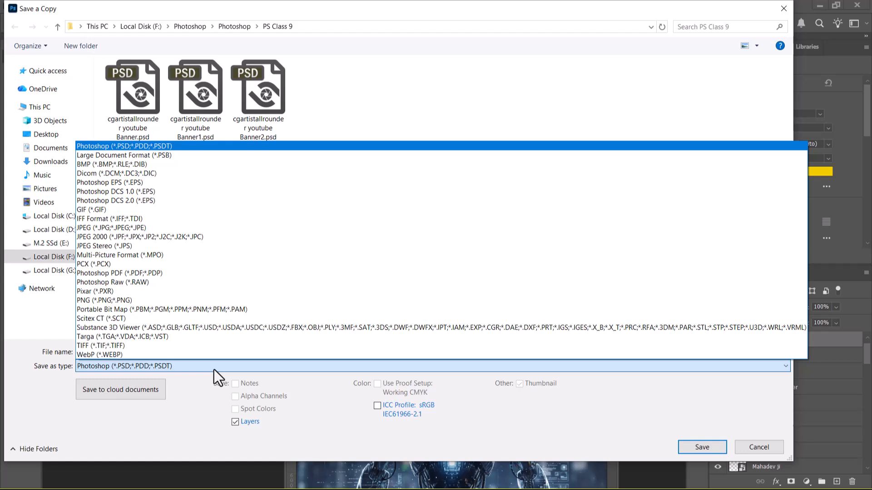
pyautogui.click(124, 303)
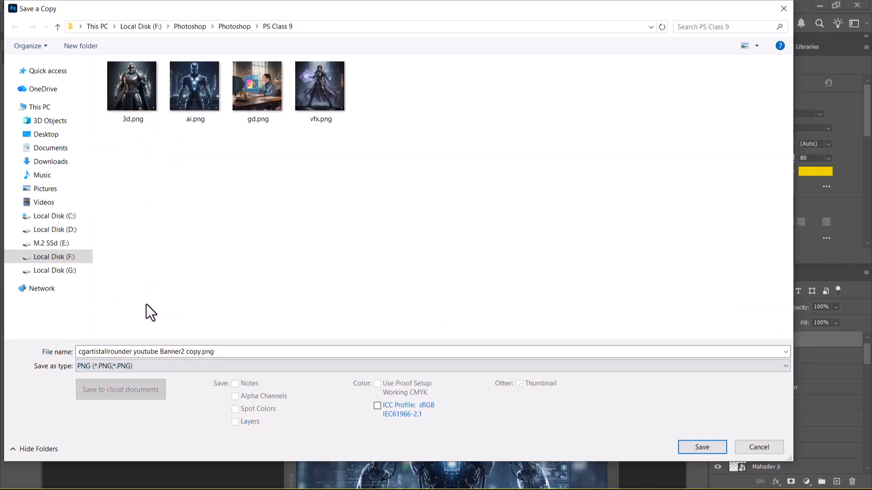
pyautogui.click(707, 449)
pyautogui.click(500, 142)
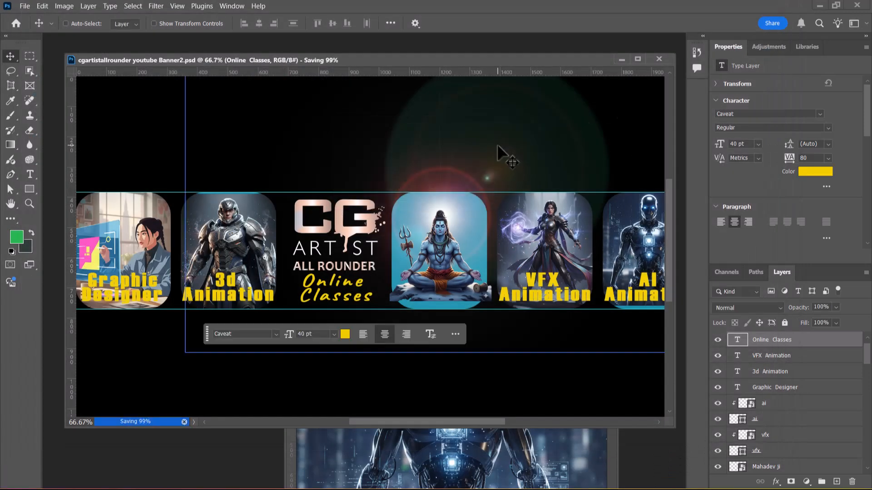
# Step: Save a copy of the banner as cgartistallrounder youtube Banner2 copy.jpg in JPEG format, accepting Maximum quality 12 and Progressive format
pyautogui.hotkey('ctrl', 'shift', 's')
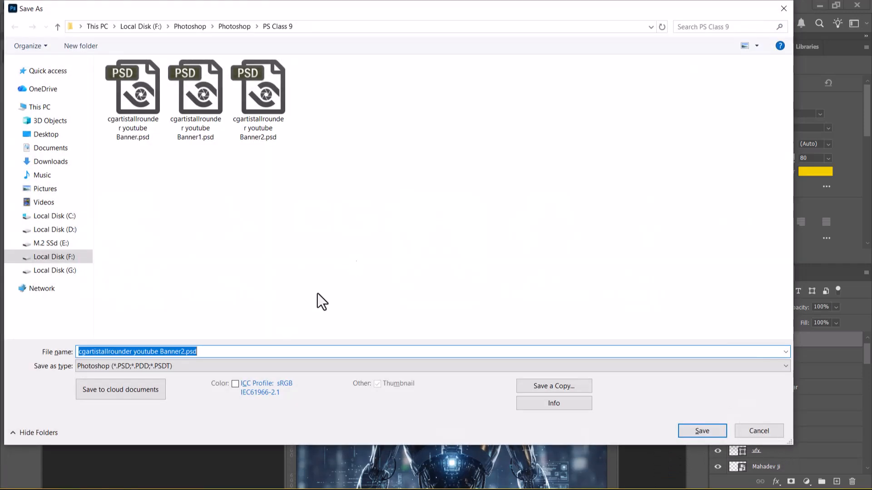
pyautogui.click(220, 370)
pyautogui.click(220, 369)
pyautogui.click(557, 386)
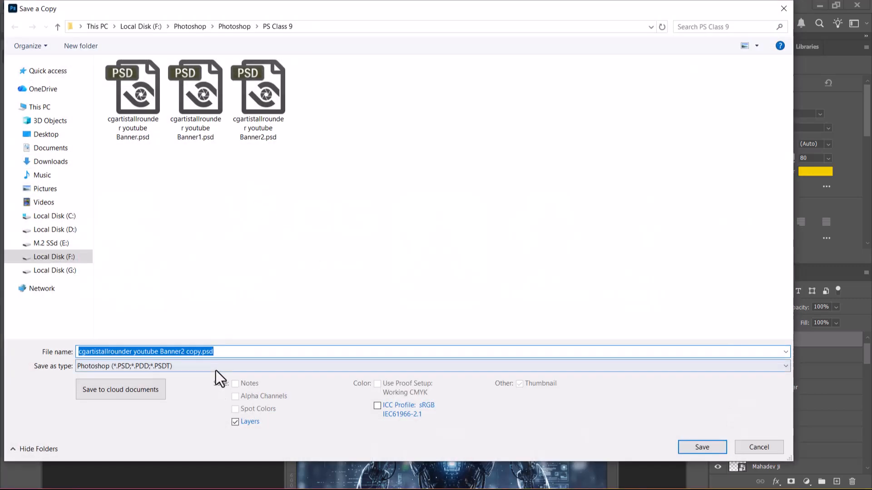
pyautogui.click(216, 371)
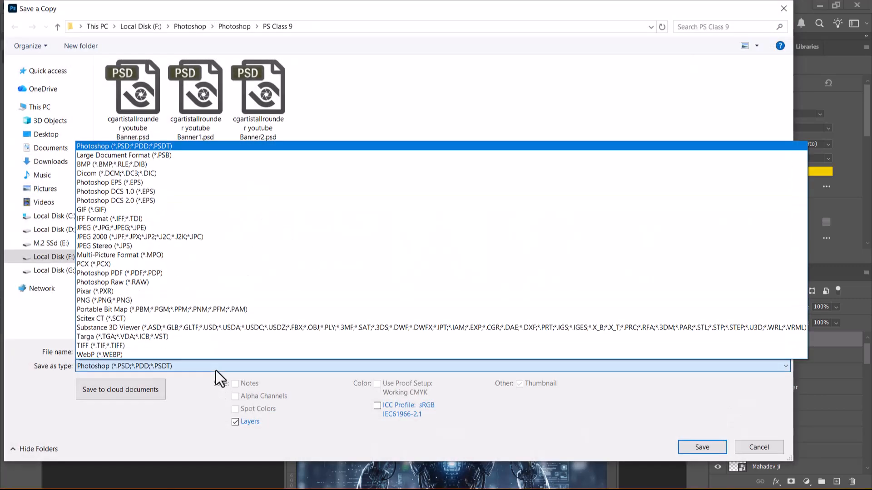
pyautogui.press('j')
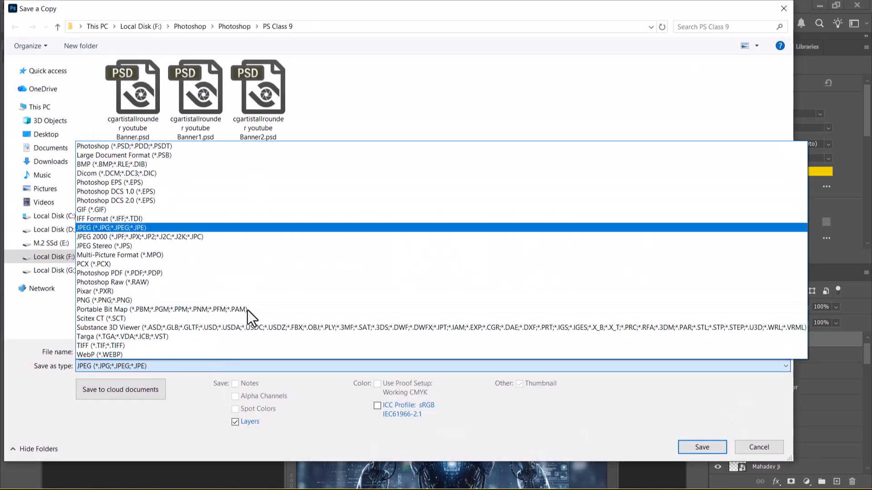
pyautogui.click(198, 228)
pyautogui.click(181, 354)
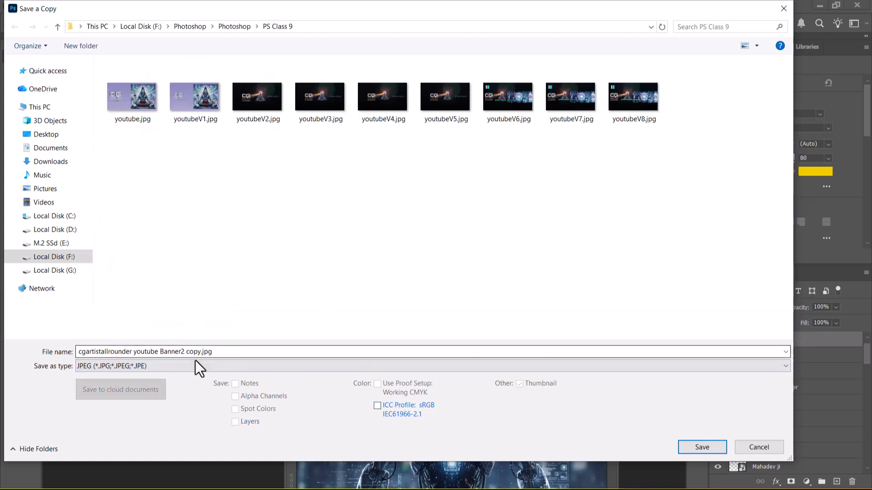
pyautogui.click(699, 449)
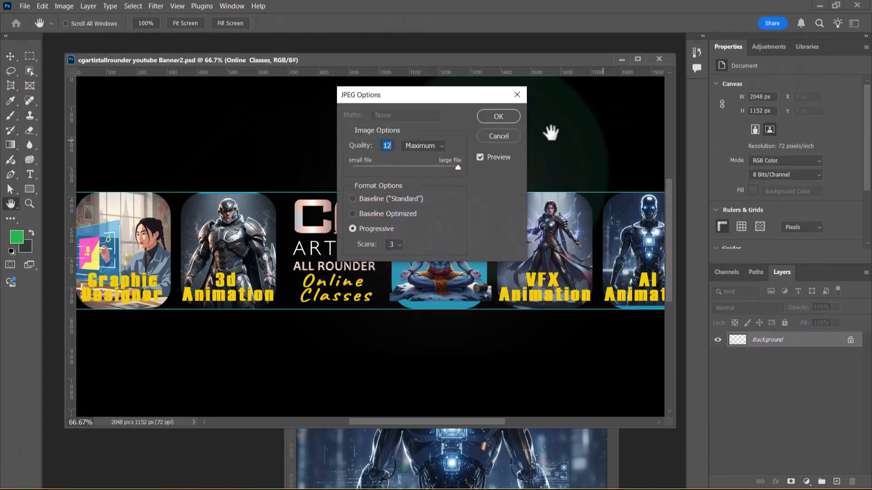
pyautogui.click(495, 116)
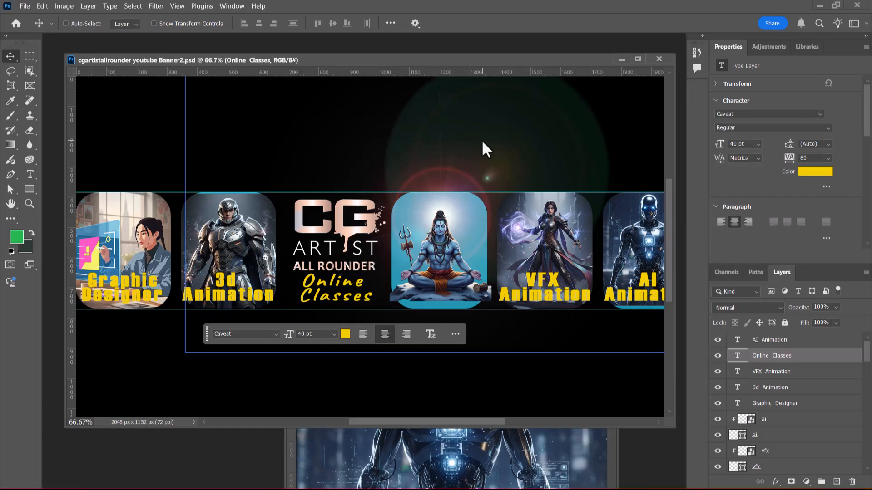
# Step: Switch to Chrome and start changing the banner image on YouTube Studio's Channel customization page
pyautogui.hotkey('alt', 'Tab')
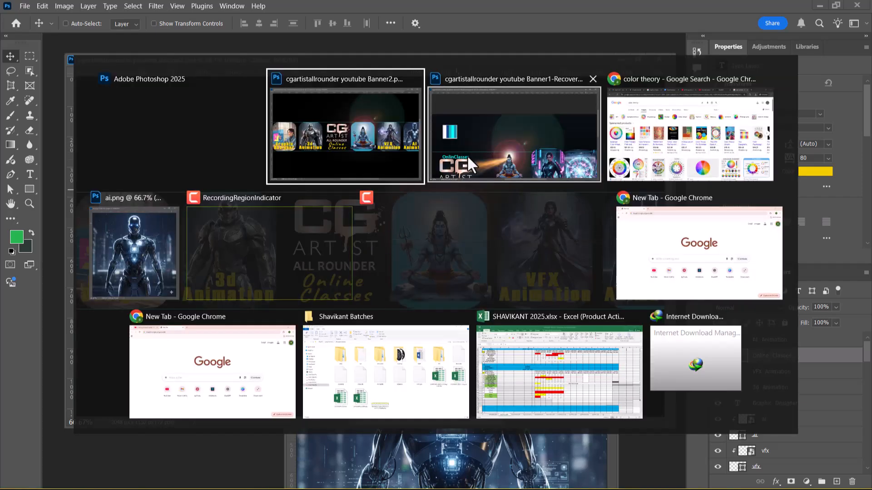
pyautogui.click(679, 138)
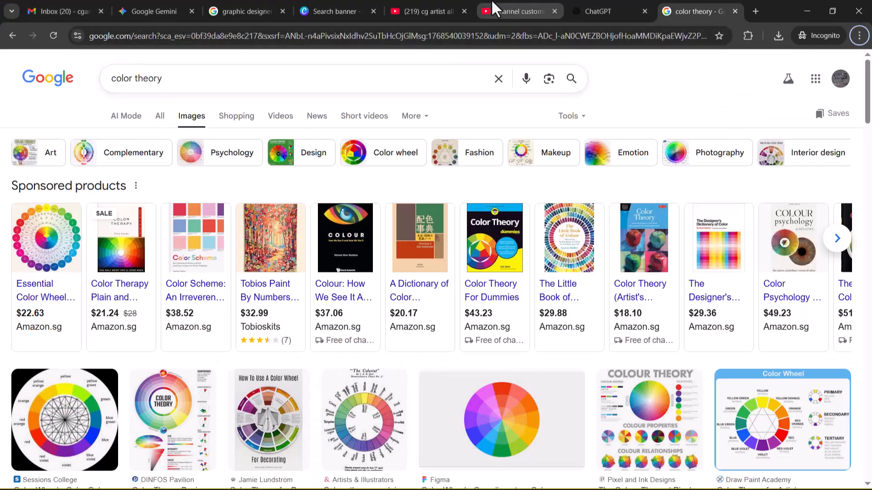
pyautogui.click(416, 13)
pyautogui.click(520, 7)
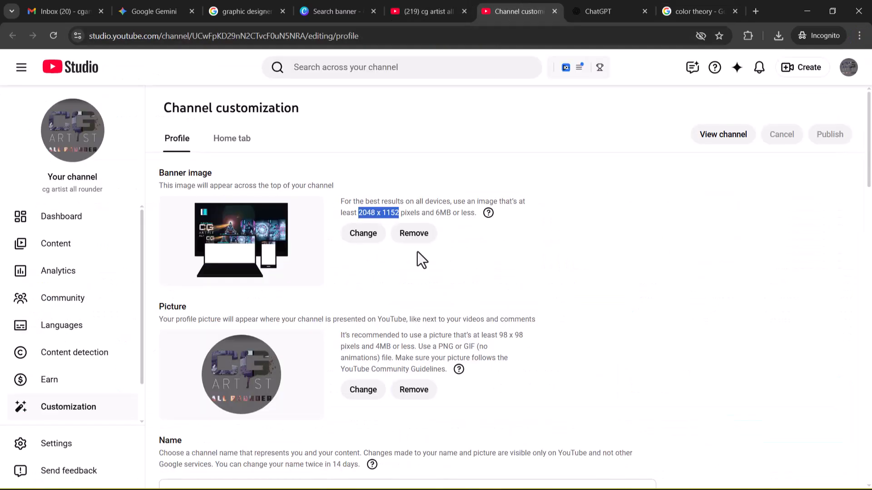
pyautogui.click(349, 236)
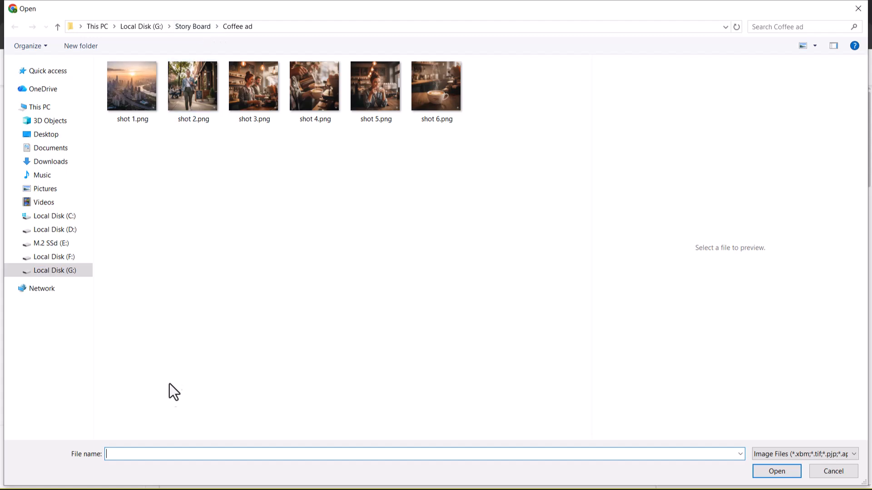
pyautogui.write('Graphic Designer')
pyautogui.moveTo(175, 451); pyautogui.dragTo(9, 459)
# Step: Switch to File Explorer and look through Local Disk (D:) for the Photoshop folder
pyautogui.hotkey('alt', 'Tab')
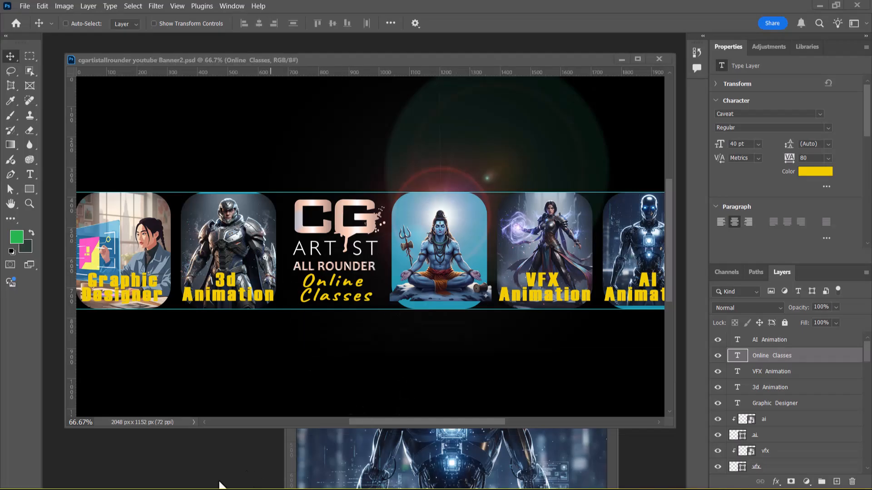
pyautogui.press('super')
pyautogui.click(218, 481)
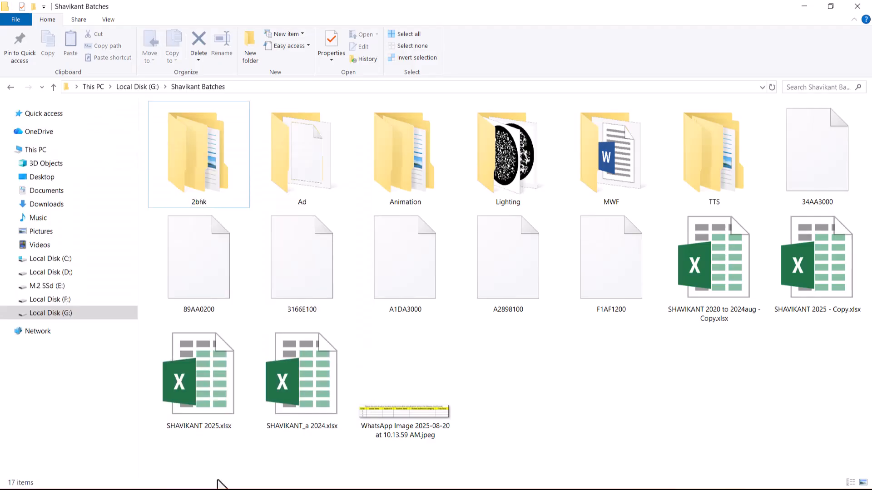
pyautogui.click(45, 272)
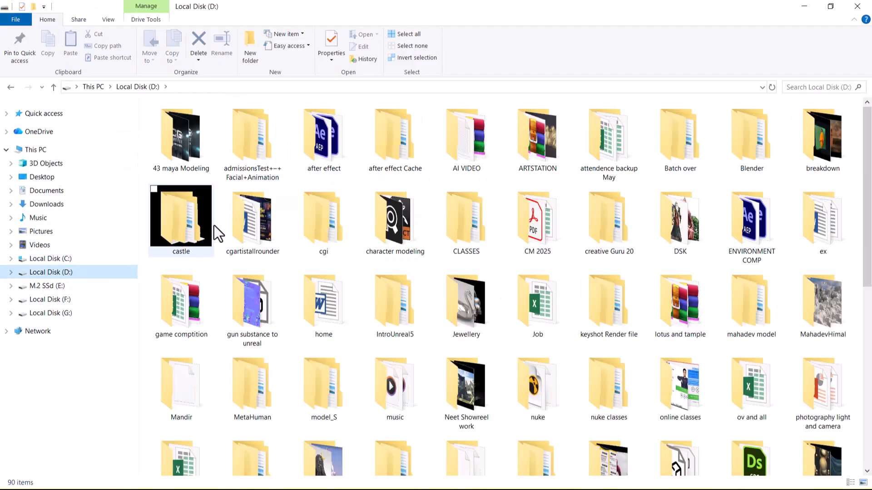
pyautogui.click(273, 230)
pyautogui.press('p')
pyautogui.press('p')
pyautogui.press('p')
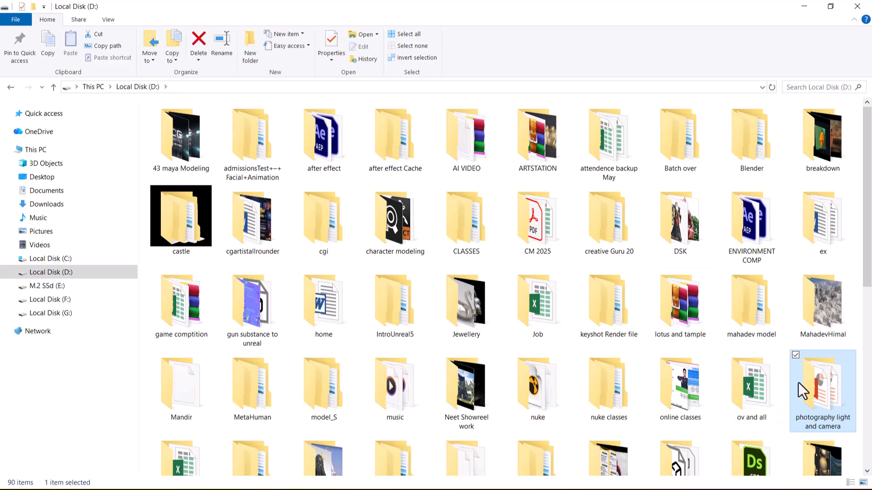
pyautogui.press('p')
pyautogui.press('p')
pyautogui.press('p')
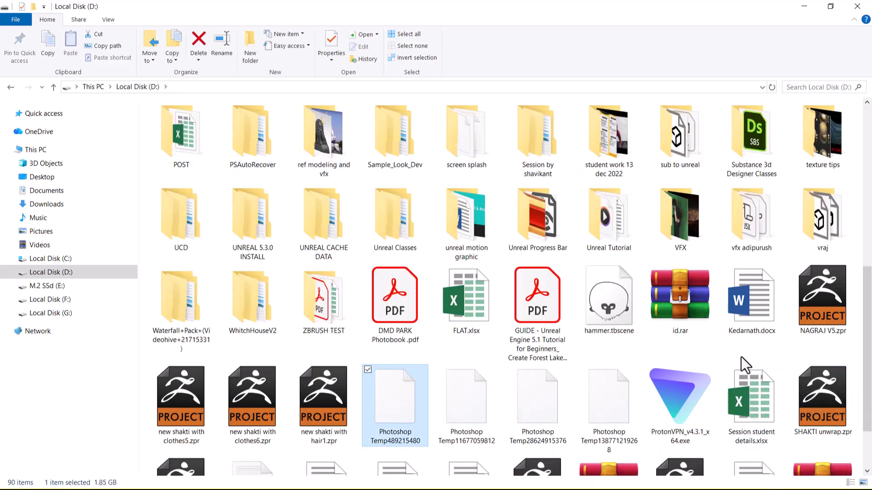
pyautogui.press('p')
pyautogui.press('p')
pyautogui.press('p')
pyautogui.press('p')
pyautogui.press('p')
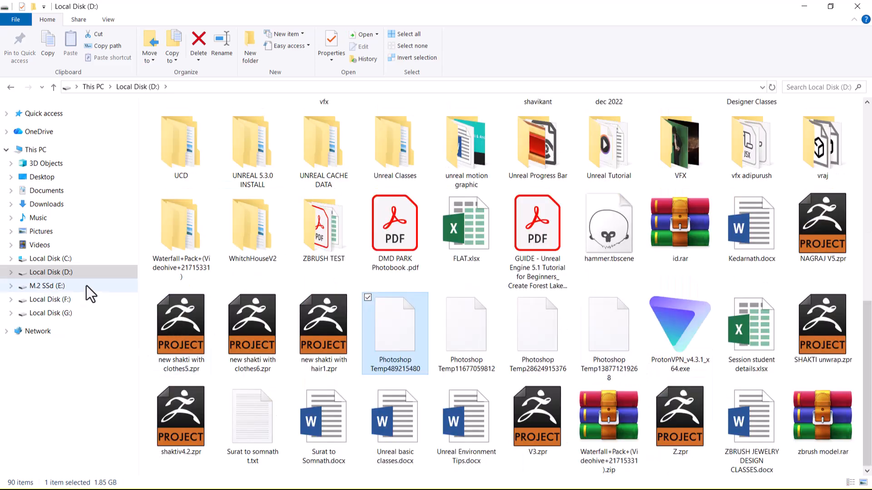
# Step: Open the PS Class 9 folder under Photoshop > Photoshop on Local Disk (F:) and copy its path
pyautogui.click(64, 304)
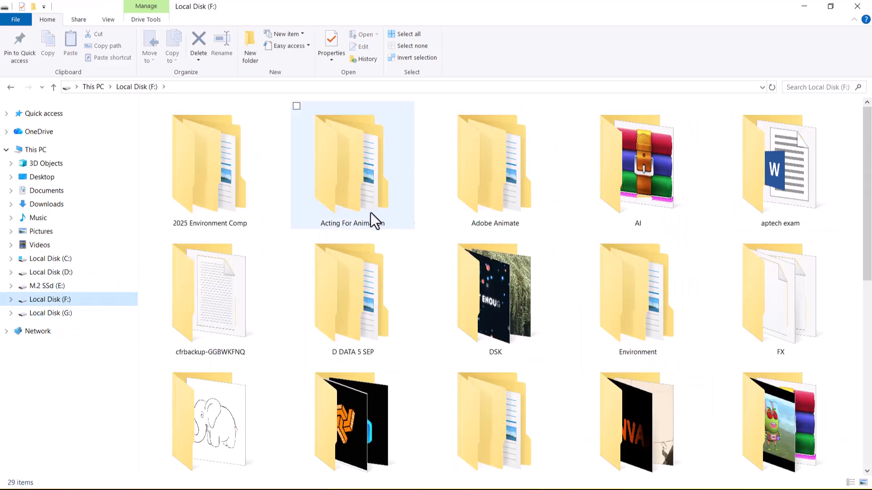
pyautogui.press('p')
pyautogui.doubleClick(234, 185)
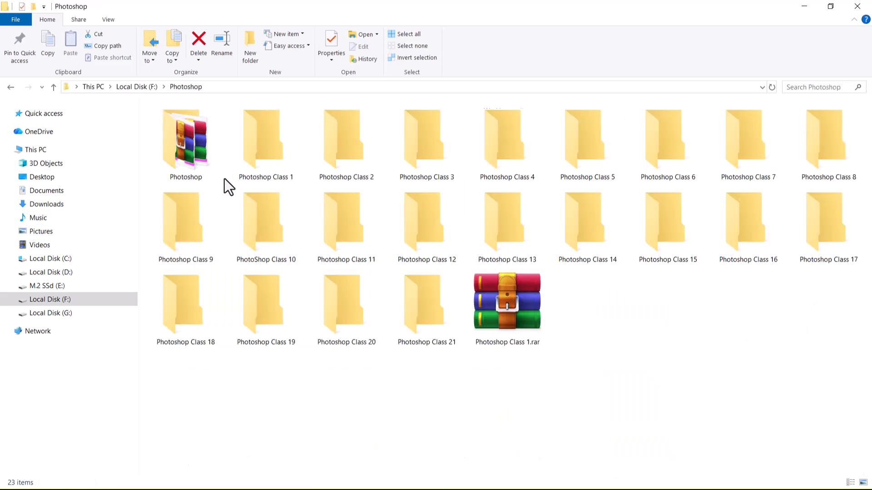
pyautogui.doubleClick(197, 164)
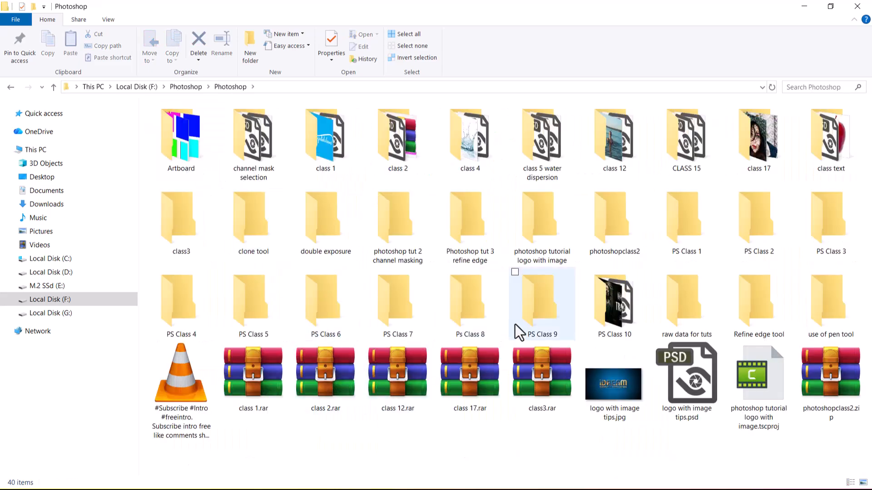
pyautogui.doubleClick(529, 319)
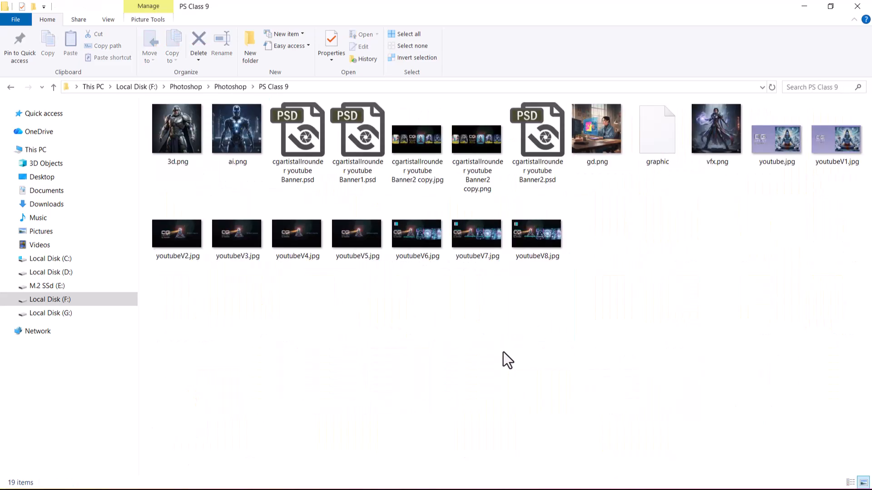
pyautogui.click(373, 88)
pyautogui.hotkey('ctrl', 'c')
# Step: Return to Chrome's open-file dialog and go to the PS Class 9 folder using the copied path
pyautogui.hotkey('alt', 'Tab')
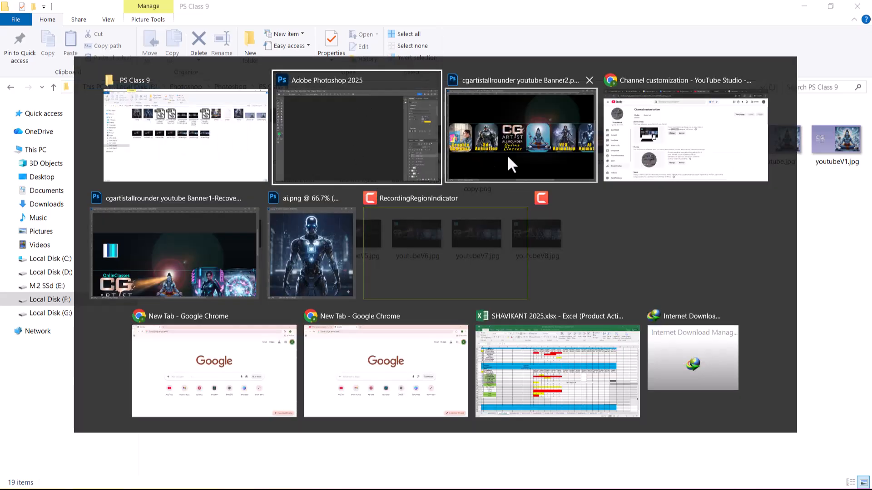
pyautogui.click(652, 137)
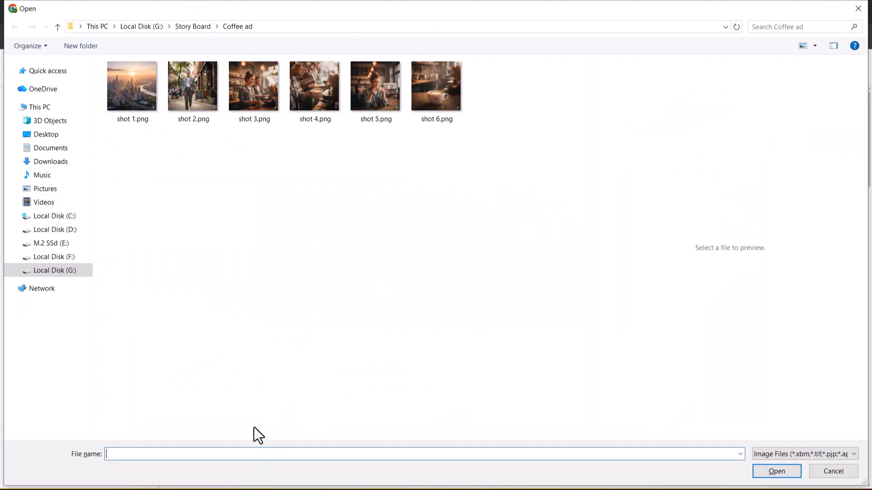
pyautogui.hotkey('ctrl', 'v')
pyautogui.press('Return')
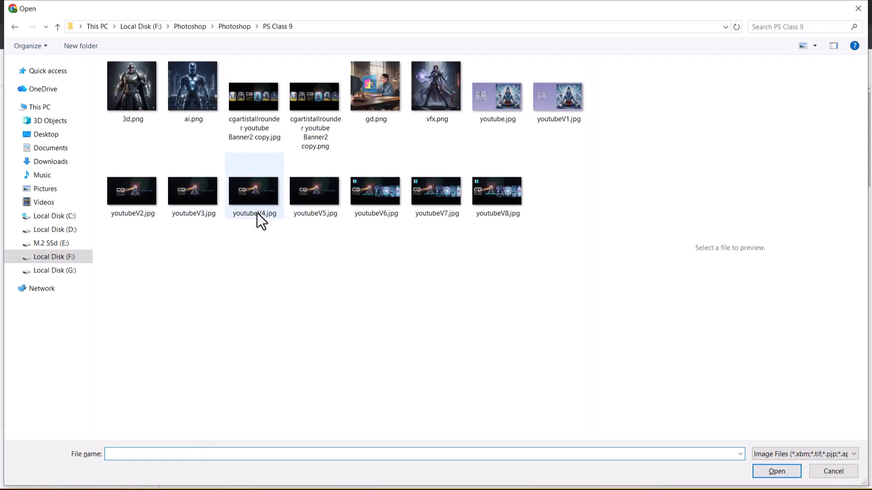
# Step: Upload cgartistallrounder youtube Banner2 copy.png as the channel banner with the default crop and publish the change
pyautogui.doubleClick(316, 99)
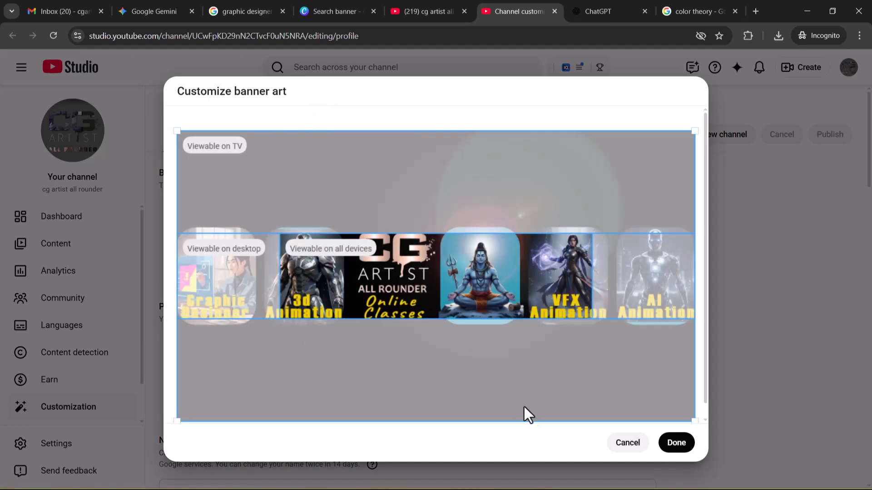
pyautogui.click(675, 444)
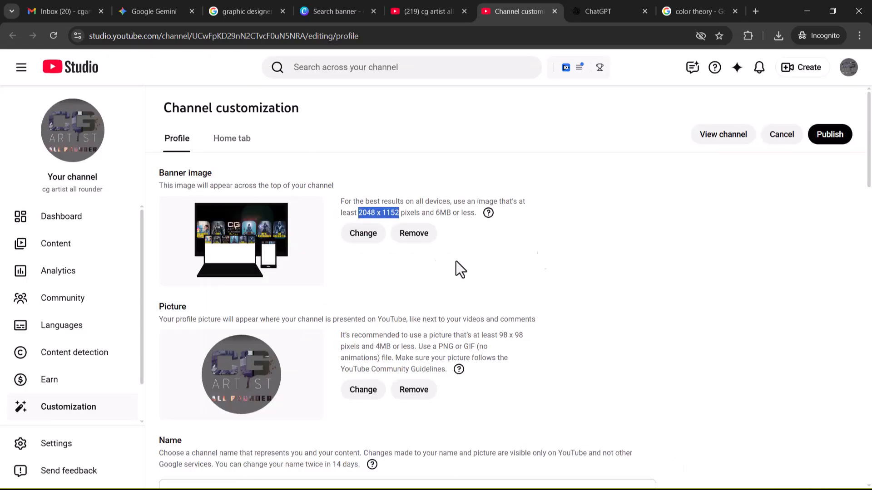
pyautogui.click(839, 136)
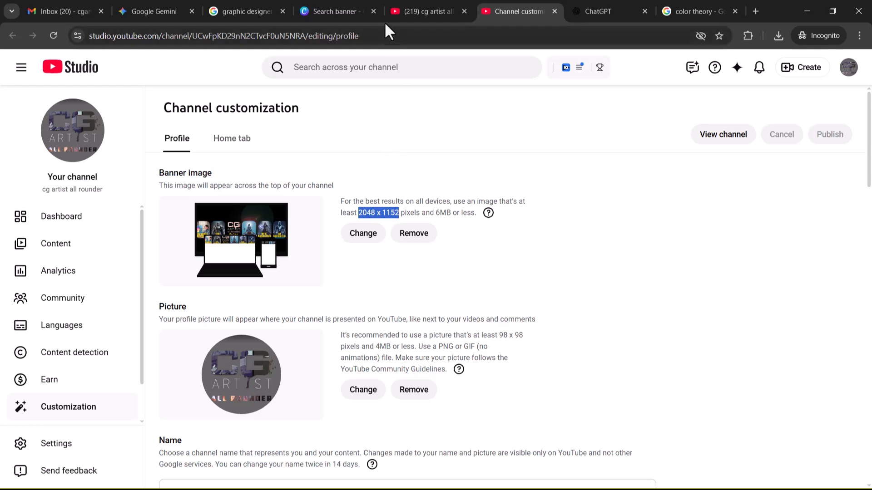
# Step: Reload the channel page, then open the channel from YouTube Studio and examine the published banner
pyautogui.click(413, 12)
pyautogui.click(54, 35)
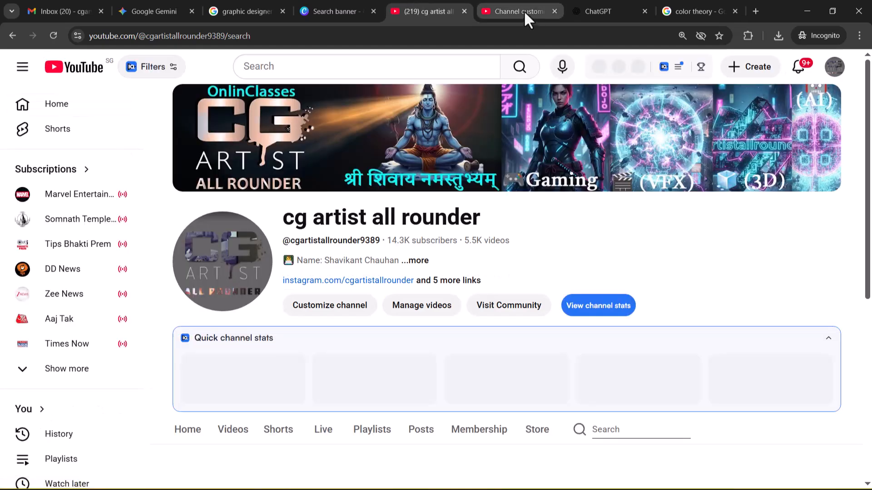
pyautogui.click(524, 10)
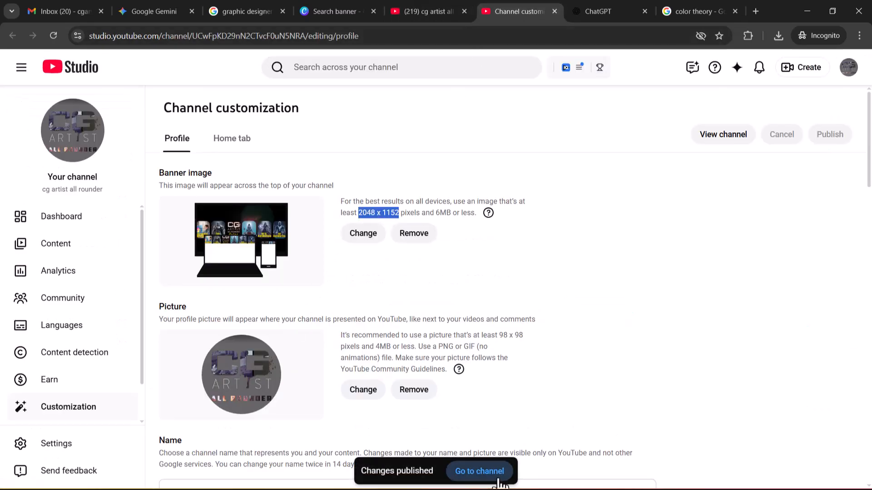
pyautogui.click(484, 472)
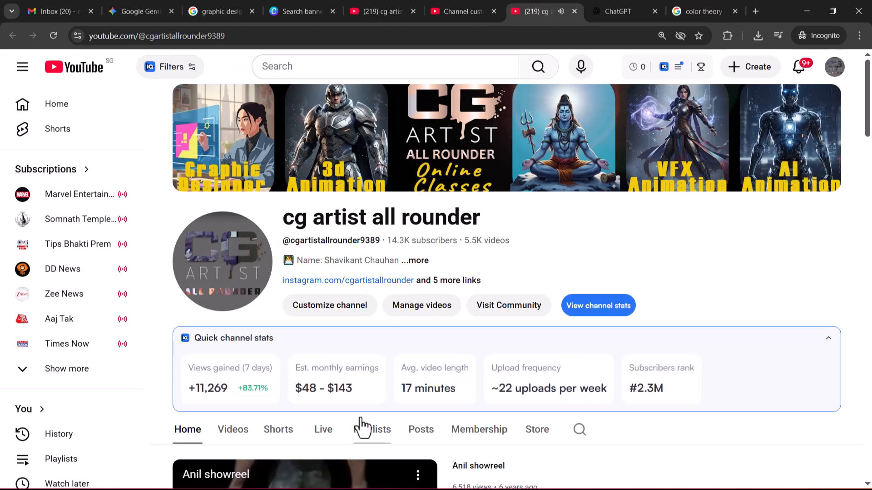
pyautogui.scroll(-3, 450, 269)
pyautogui.scroll(3, 321, 354)
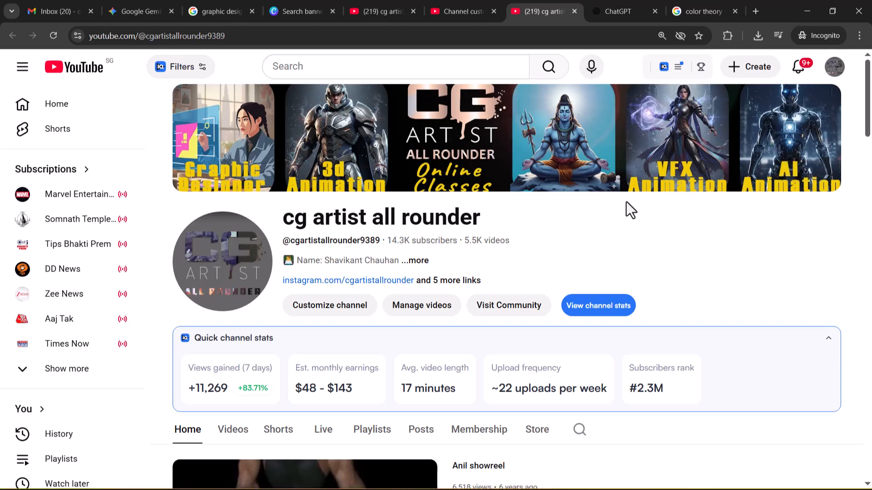
pyautogui.hotkey('alt', 'Tab')
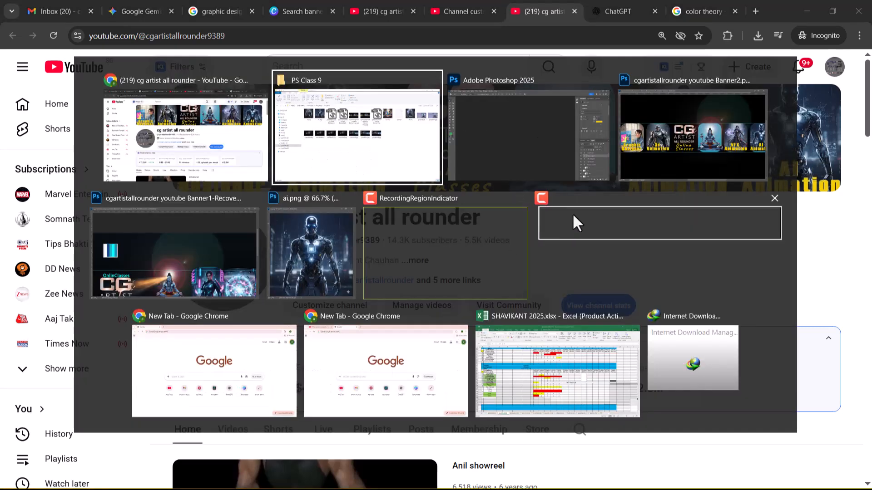